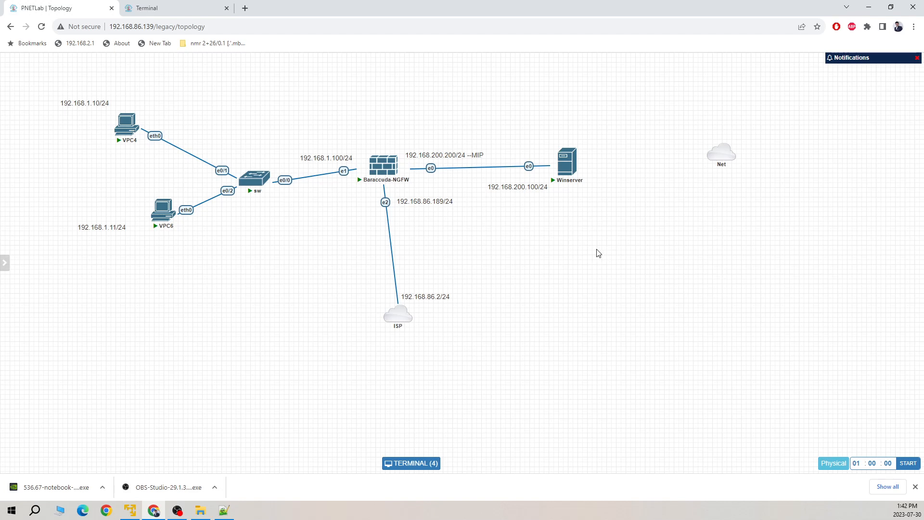
Step: Move the 192.168.1.100/24 label off the switch–firewall link to the canvas's empty right side
drag(335, 157, 337, 190)
drag(393, 316, 380, 314)
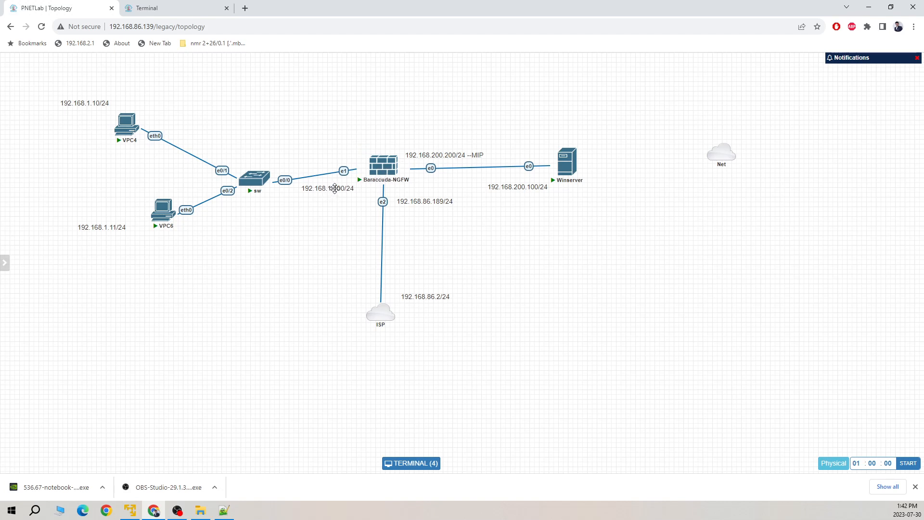
drag(335, 188, 811, 254)
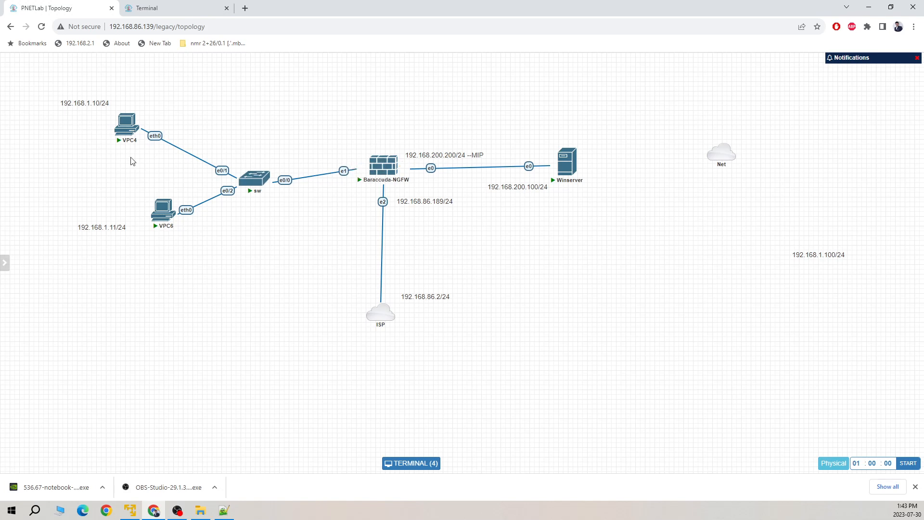
mouse_move(130, 126)
mouse_move(168, 218)
Step: Rename node VPC4 to vlan10-PC and save it
right_click(129, 122)
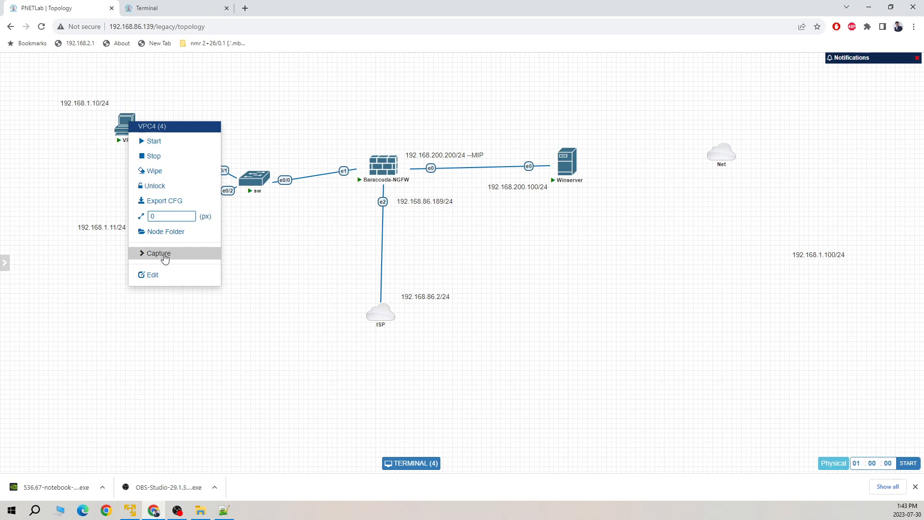
click(161, 274)
drag(295, 190, 252, 195)
text(vlan10-PC)
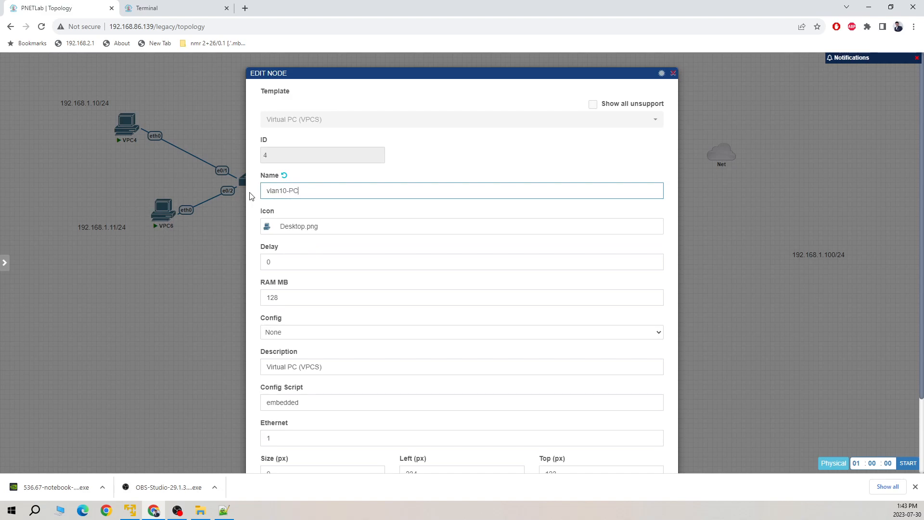
scroll(355, 298, down, 2)
click(438, 442)
Step: Rename node VPC6 to vlan20-pc and save it
right_click(164, 209)
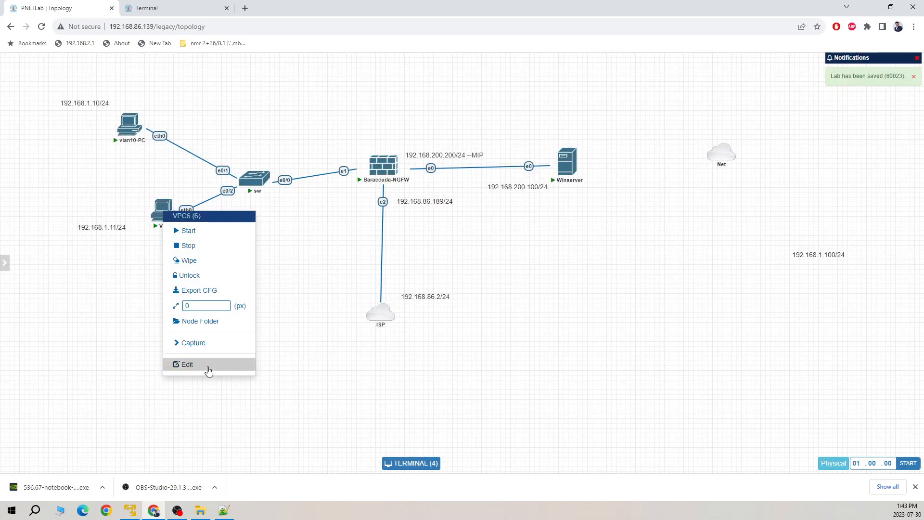
click(208, 371)
double_click(324, 196)
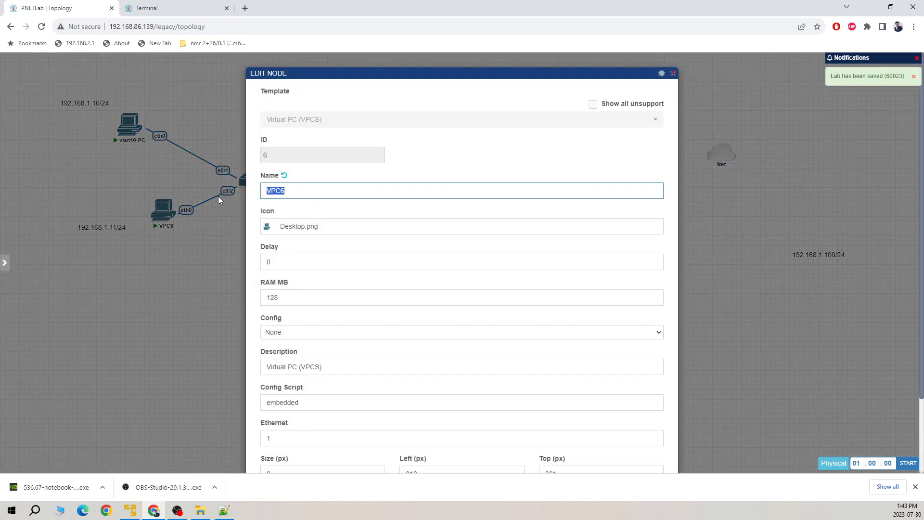
text(vlan20-pc)
scroll(431, 342, down, 2)
click(441, 443)
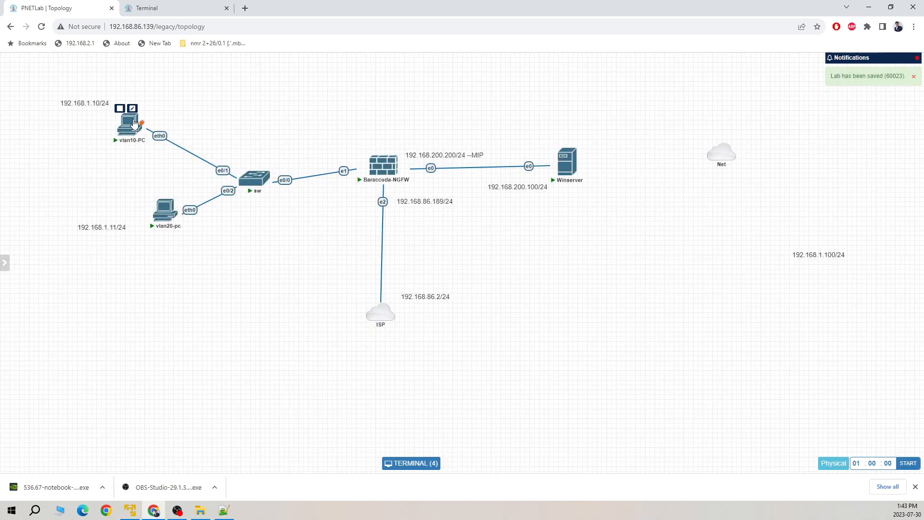
Step: Stop the vlan10-PC node
right_click(131, 122)
click(155, 155)
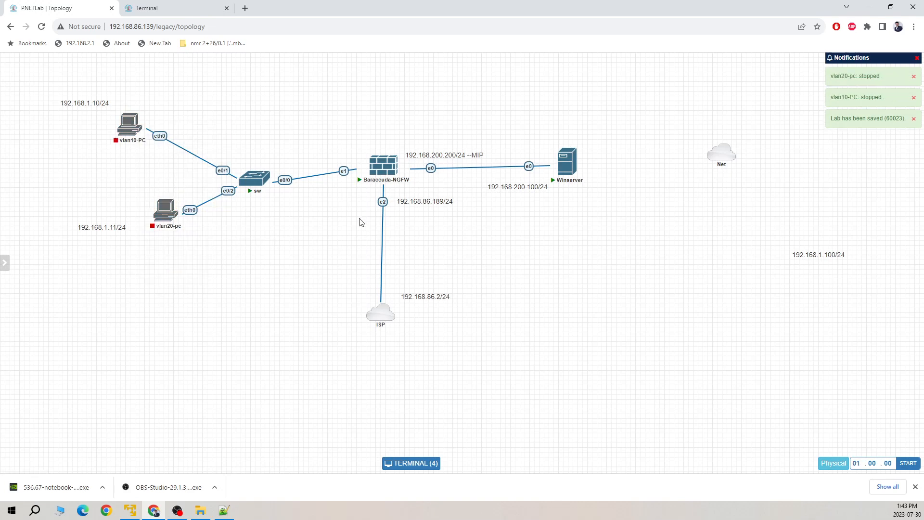
mouse_move(384, 169)
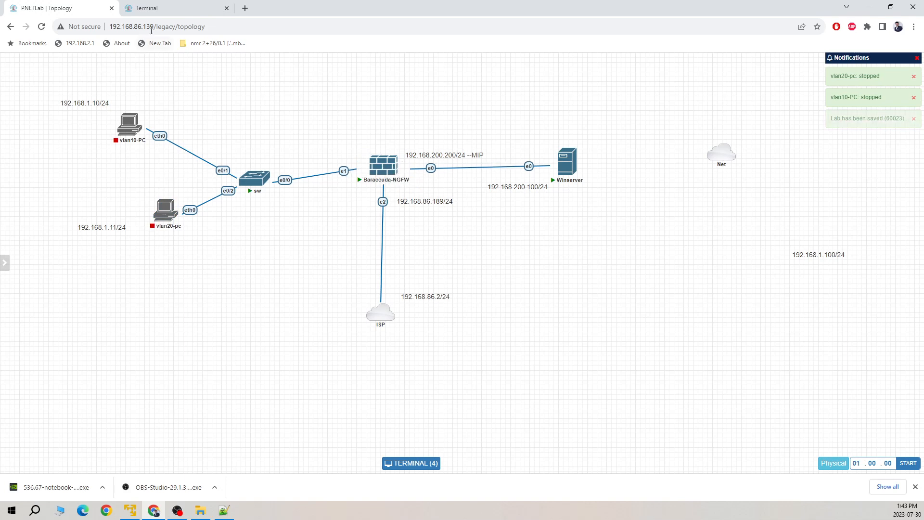
Step: Launch Firewall Admin on the Winserver desktop and allow it to run
click(181, 8)
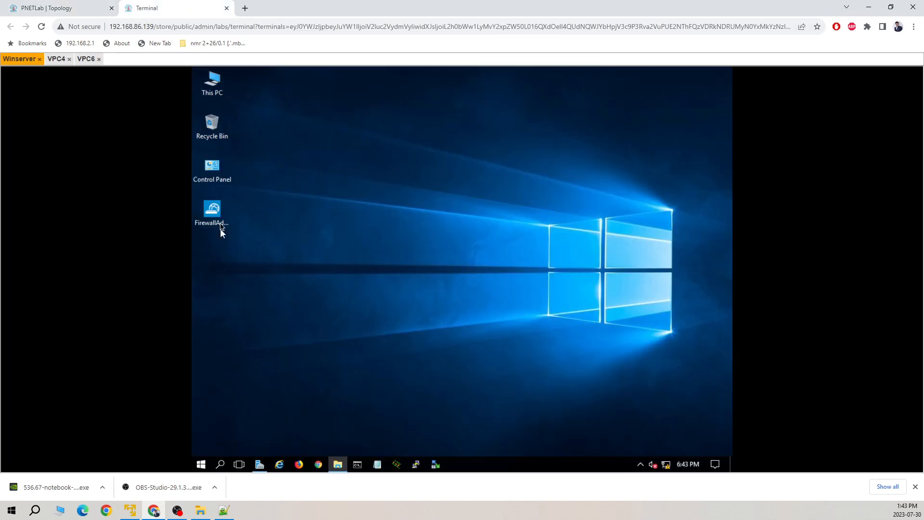
double_click(212, 217)
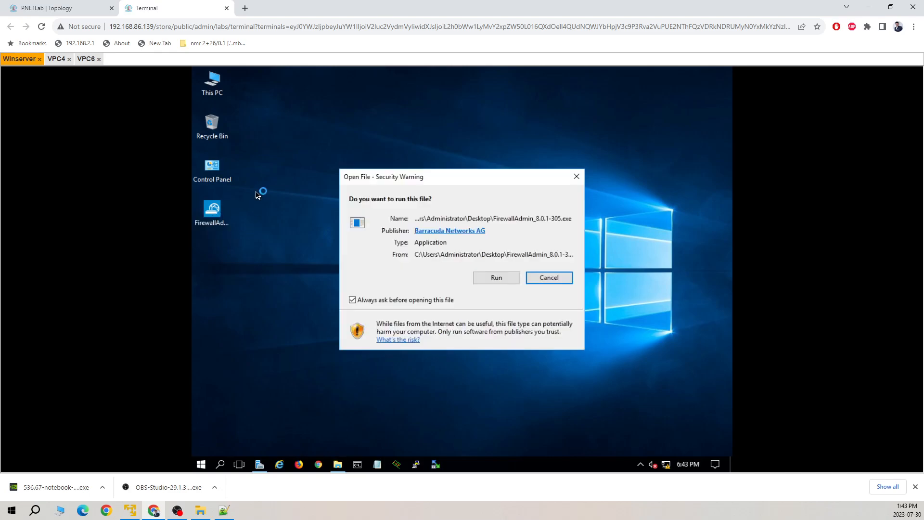
click(496, 279)
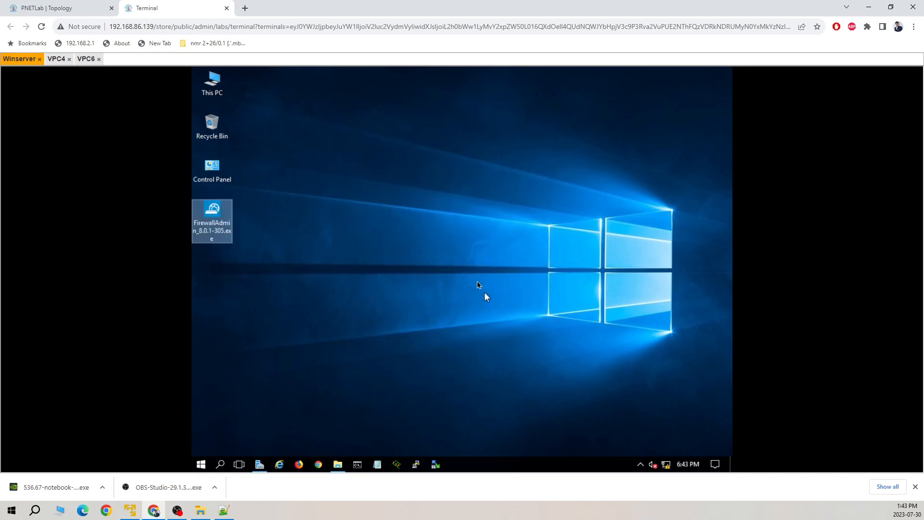
click(93, 7)
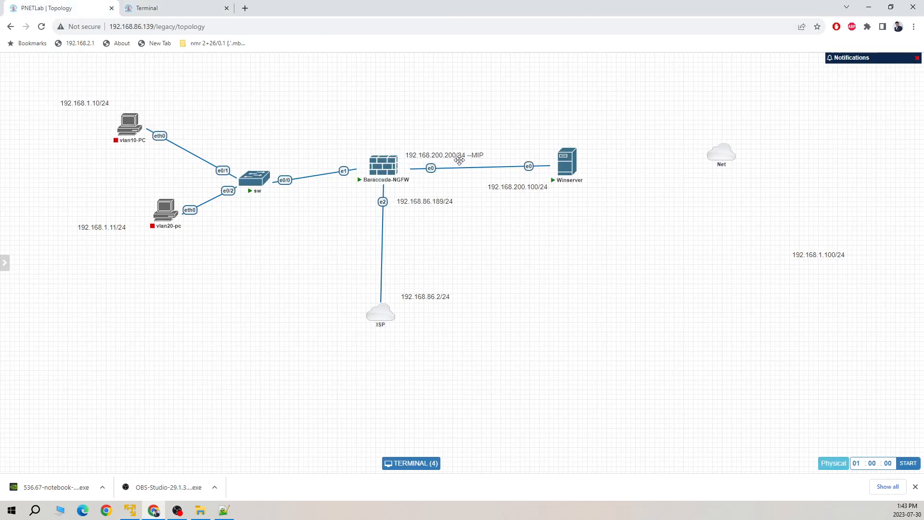
Step: Sign in to the 192.168.200.200 firewall and open Configuration > Network, then return to the topology
click(202, 14)
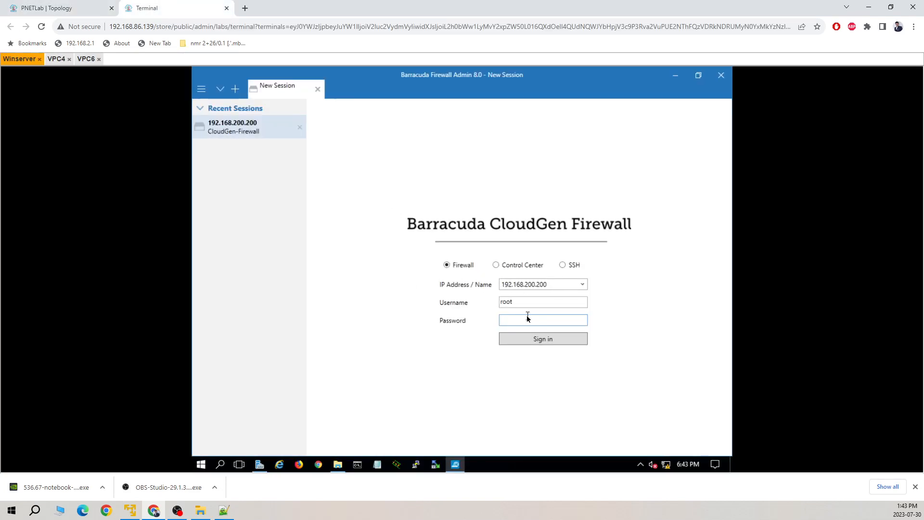
text(1)
key(Return)
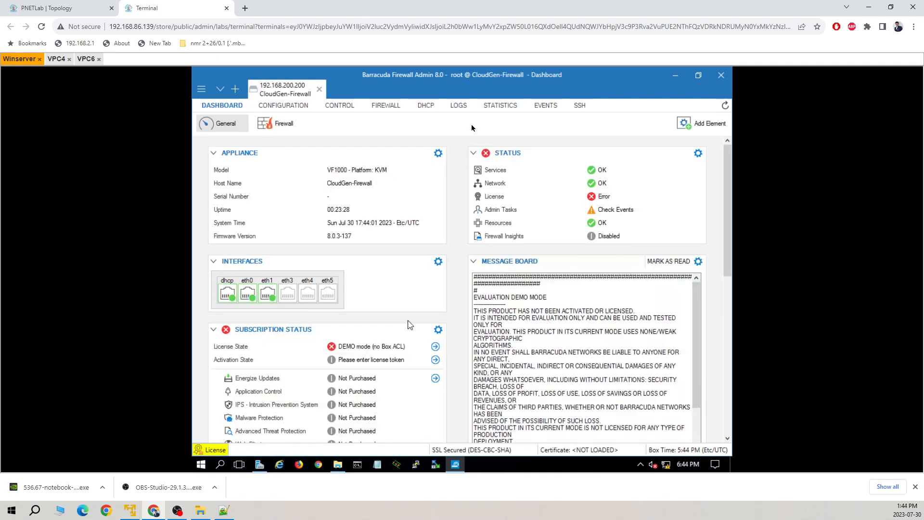
click(296, 110)
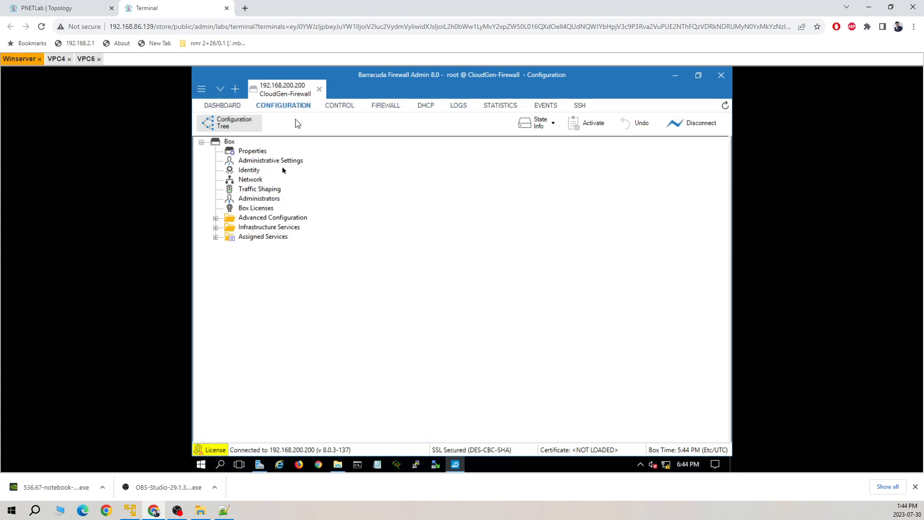
double_click(251, 179)
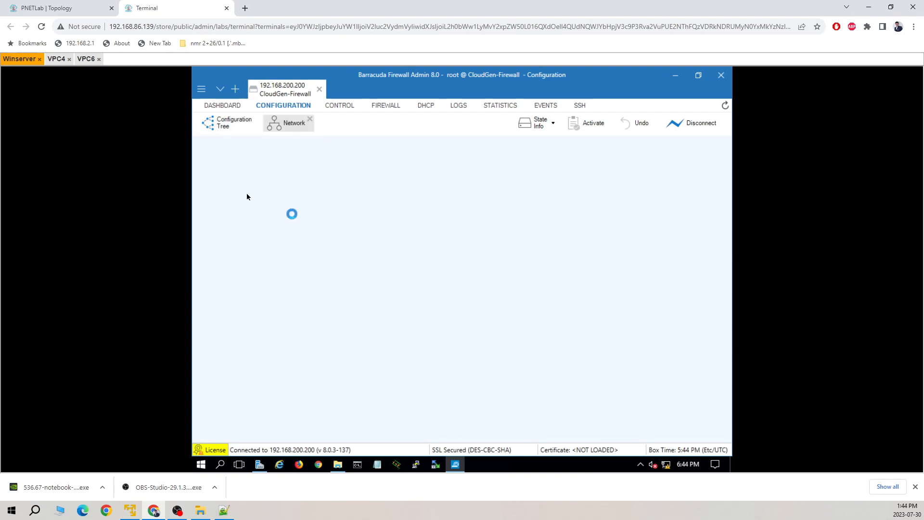
click(73, 9)
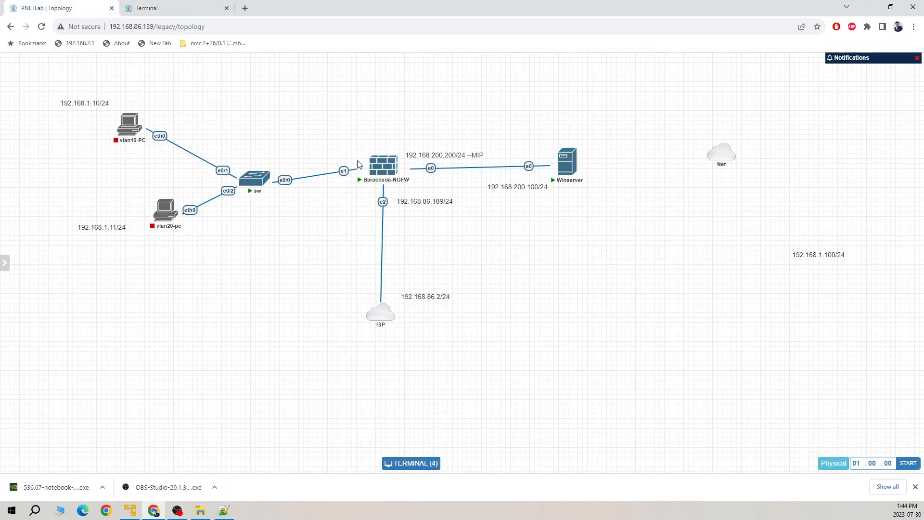
click(186, 9)
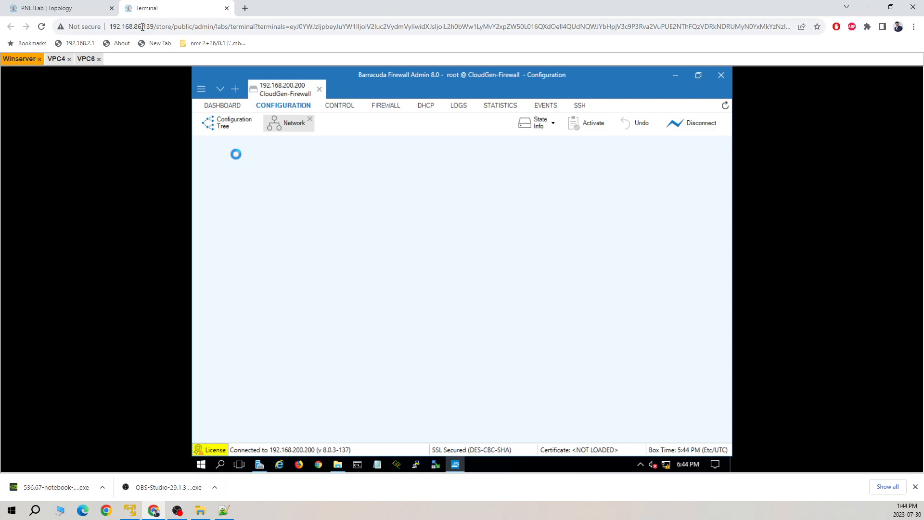
click(53, 8)
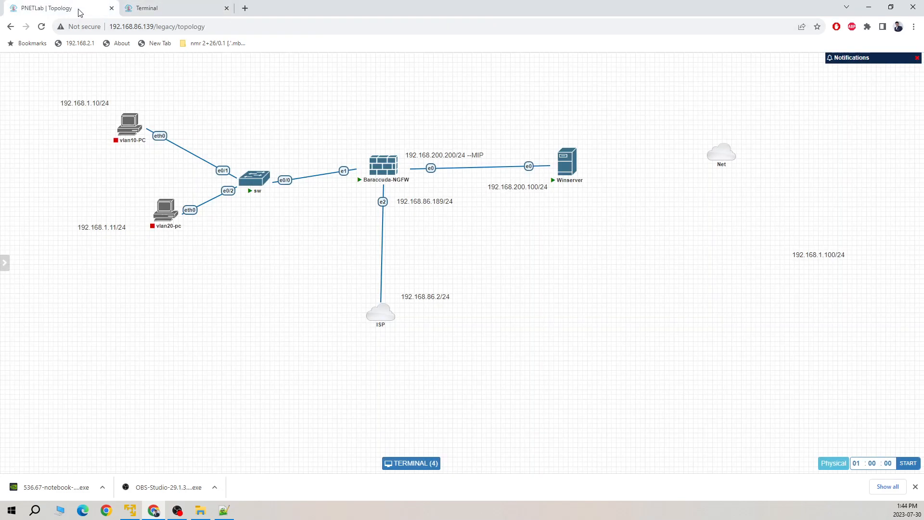
Step: Change the label to 192.168.10.100/24 and move it beneath the Net cloud
double_click(814, 254)
click(825, 262)
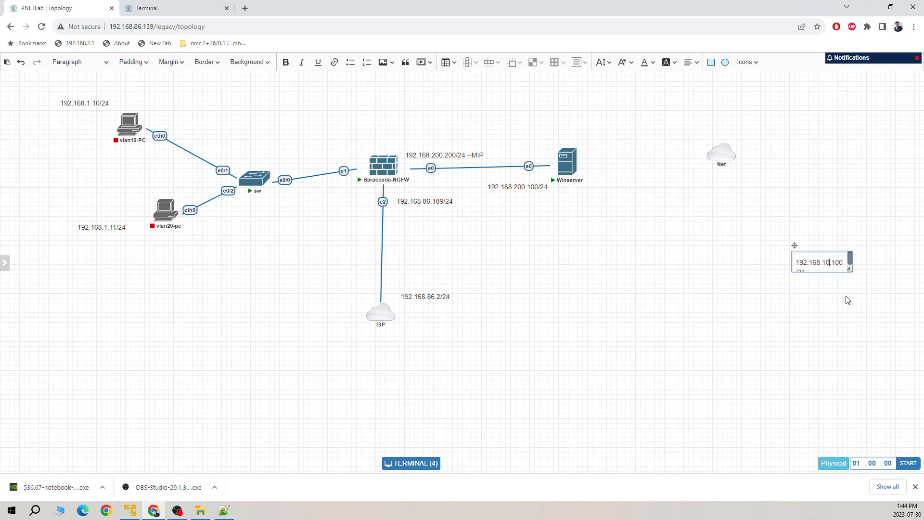
click(840, 284)
drag(825, 255, 703, 239)
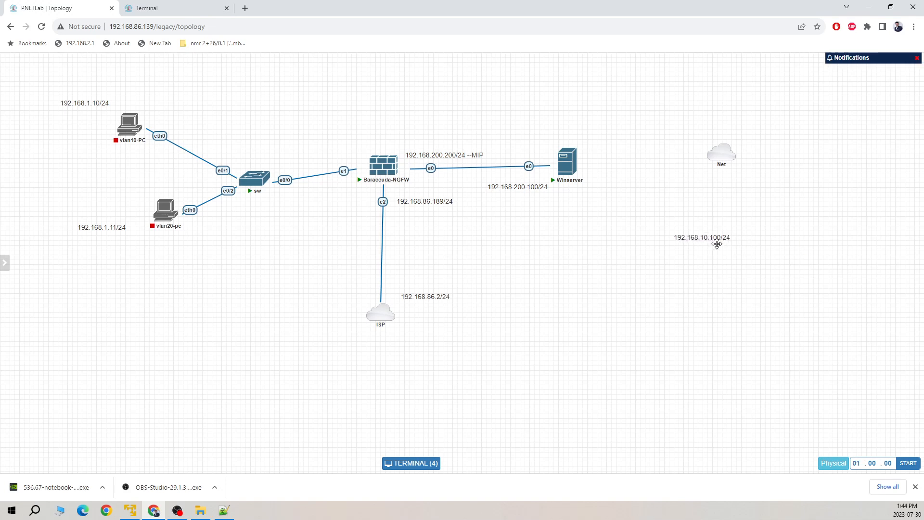
Step: Duplicate the label and change the copy to 192.168.20.100/24
right_click(705, 236)
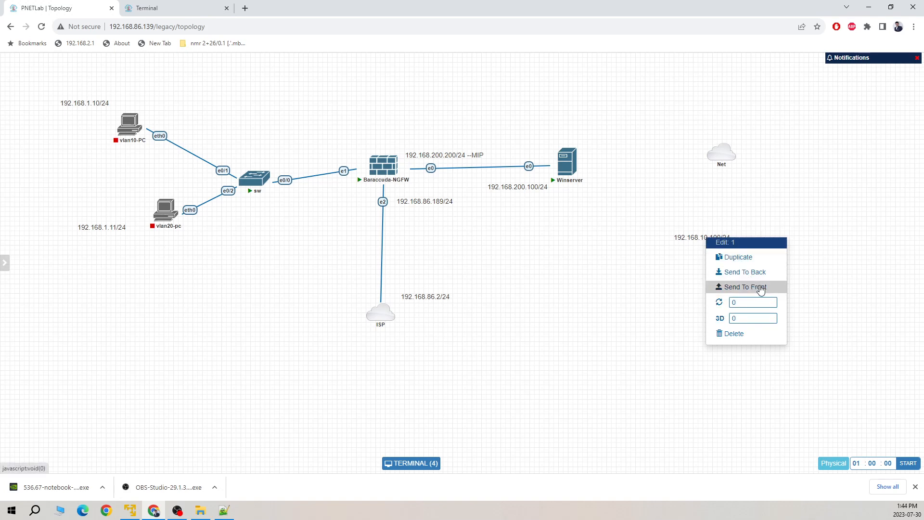
click(739, 257)
double_click(716, 268)
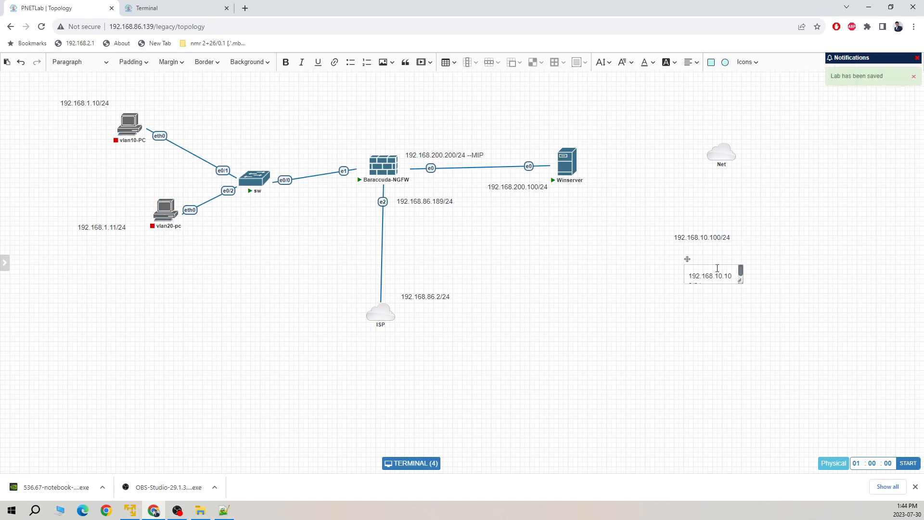
click(717, 275)
click(743, 334)
Step: Prefix the 192.168.10.100/24 label with vlan-10
double_click(723, 236)
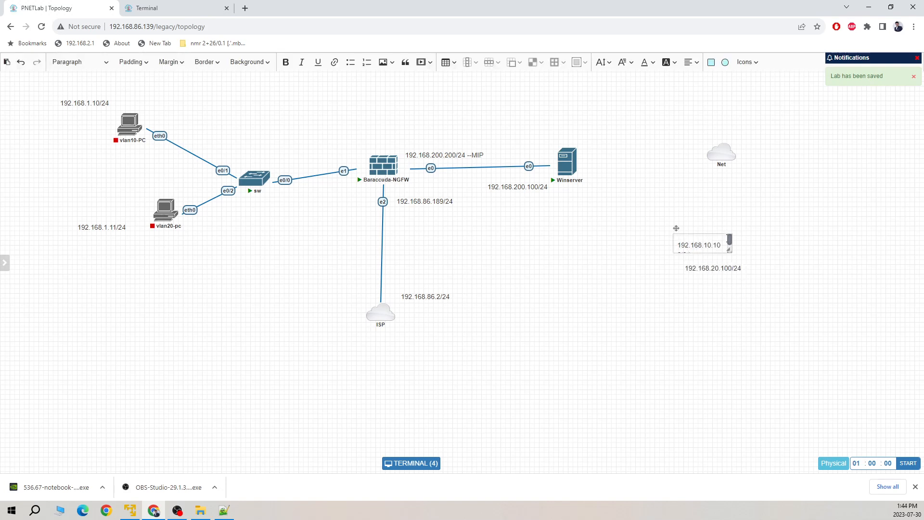
click(676, 243)
text(vlan-)
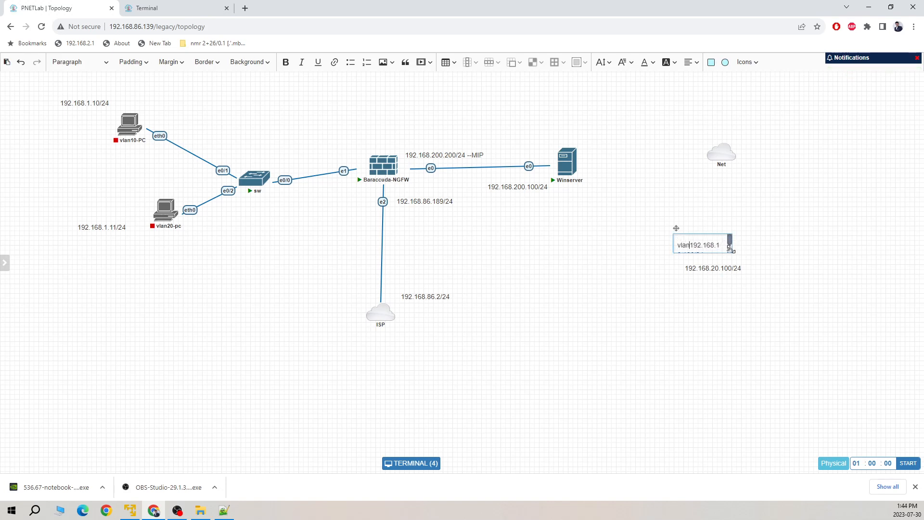
text(10)
click(726, 341)
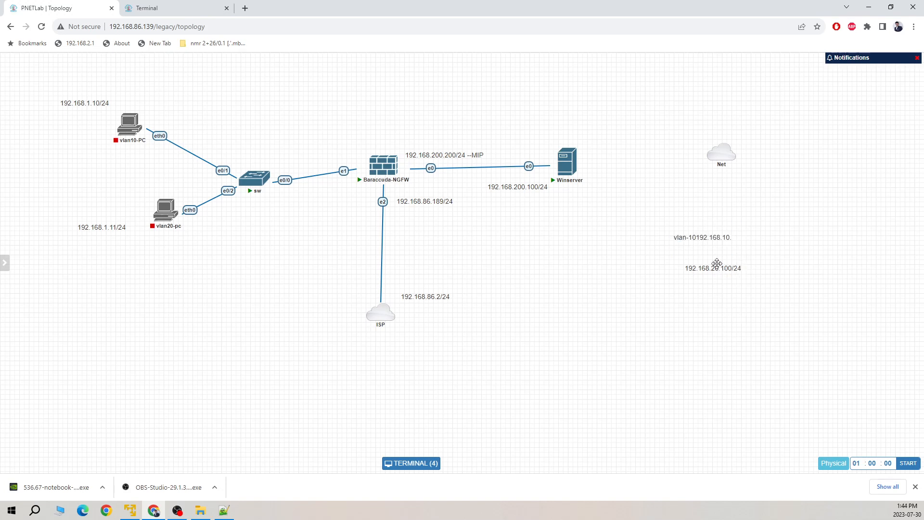
Step: Prefix the 192.168.20.100/24 label with vlan20- and move it above the switch–firewall link
drag(714, 272, 680, 295)
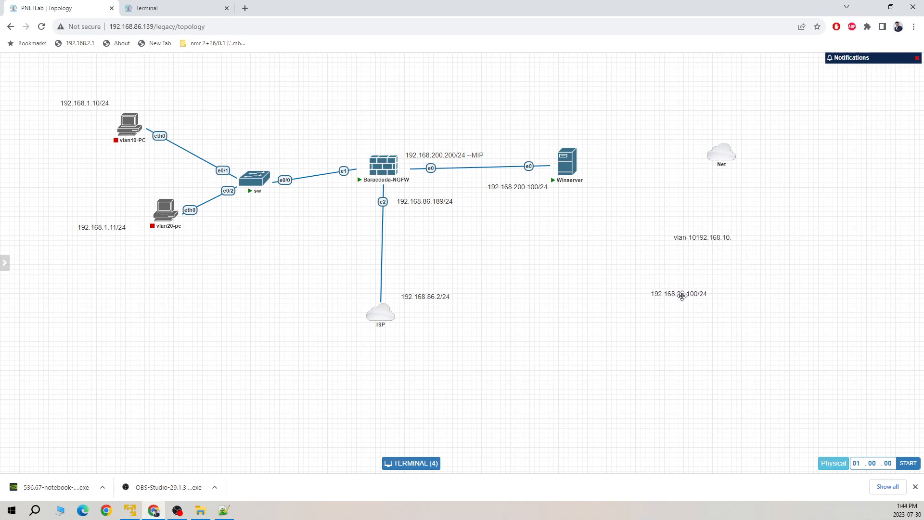
double_click(681, 296)
click(654, 294)
text(vlan20-)
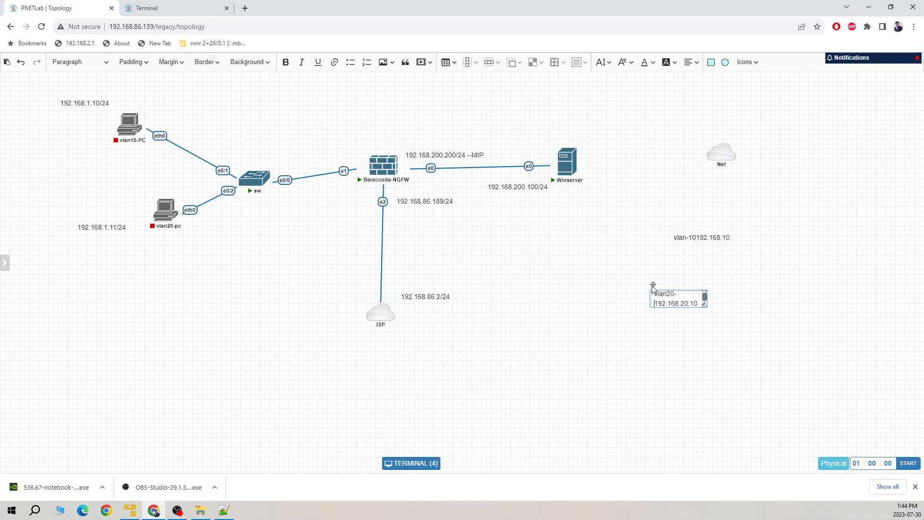
click(656, 380)
drag(672, 290, 316, 114)
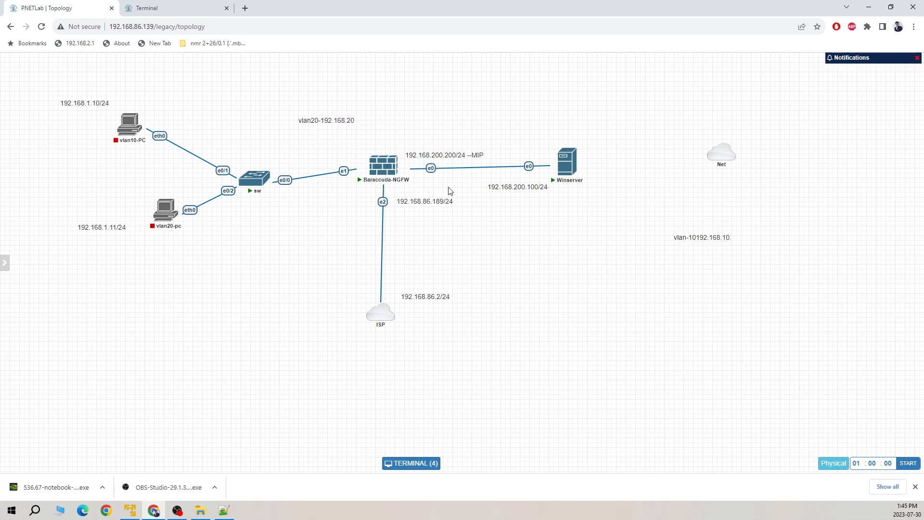
Step: Move the vlan-10 note to the top and widen it to show 192.168.10.100
drag(715, 237, 333, 88)
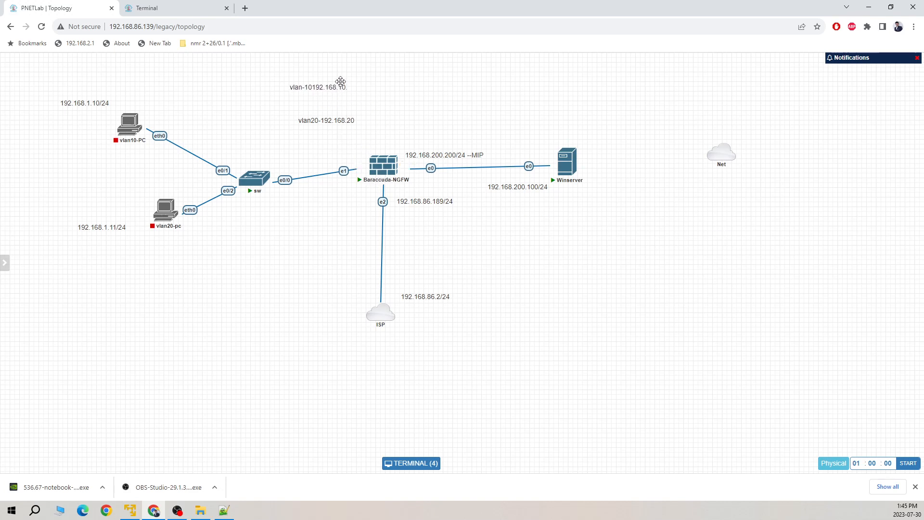
double_click(341, 85)
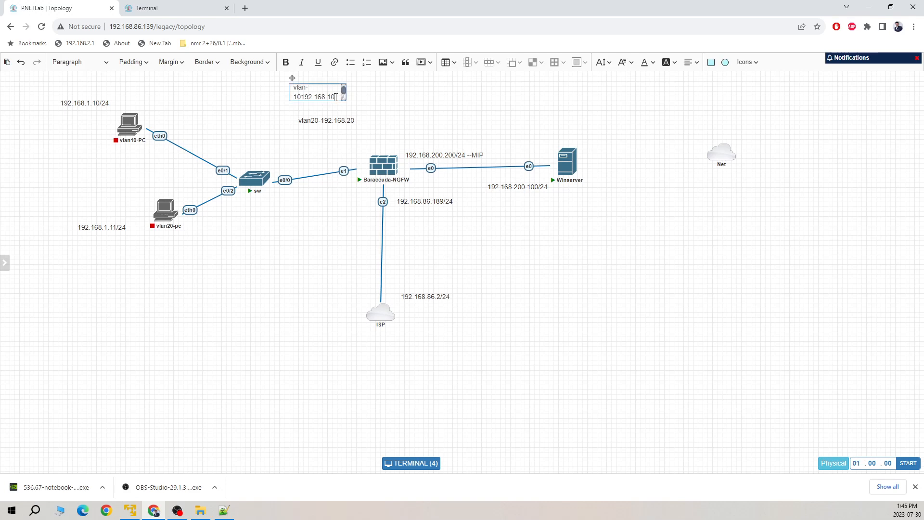
text(100)
key(BackSpace)
key(BackSpace)
key(BackSpace)
drag(345, 100, 365, 98)
click(416, 102)
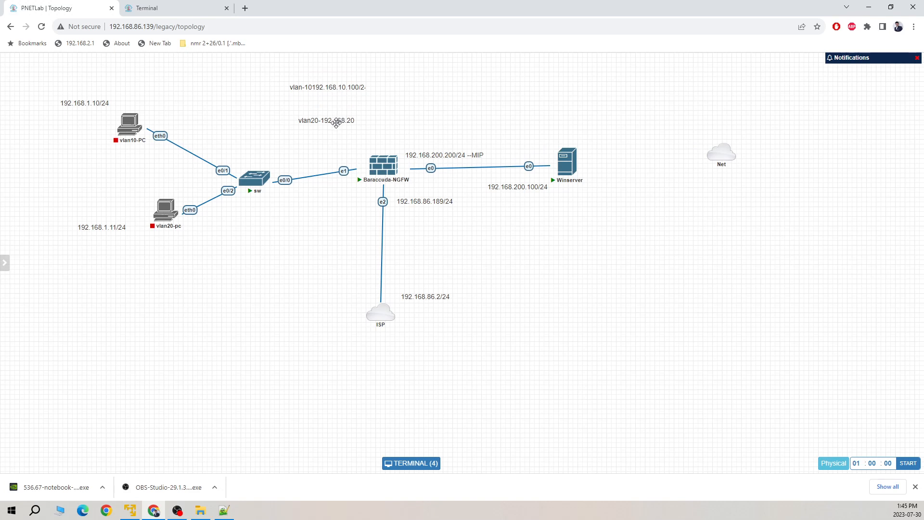
Step: Widen the vlan20 note to show 192.168.20.100 on one line under the vlan-10 note
double_click(339, 121)
drag(351, 129, 365, 131)
click(379, 124)
drag(357, 122, 339, 112)
double_click(325, 119)
click(361, 119)
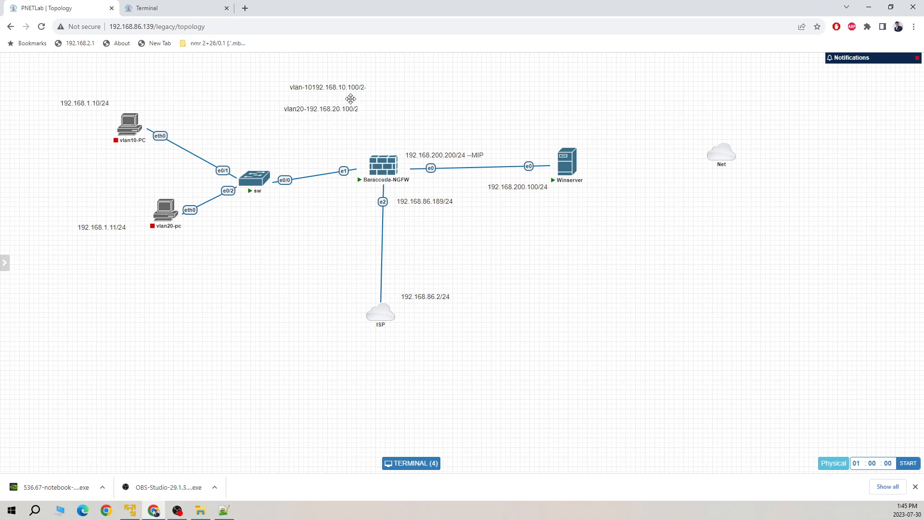
click(194, 9)
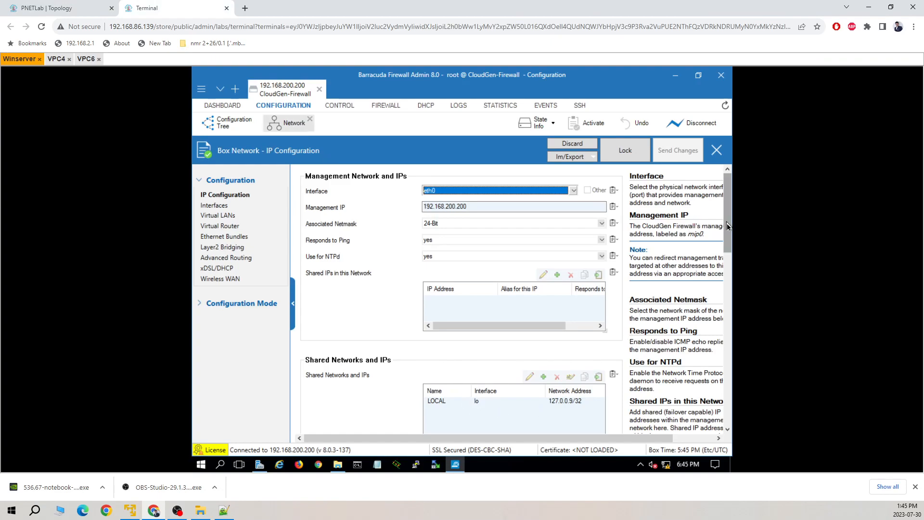
Step: Lock the IP Configuration for editing and start a new shared network
scroll(727, 226, down, 3)
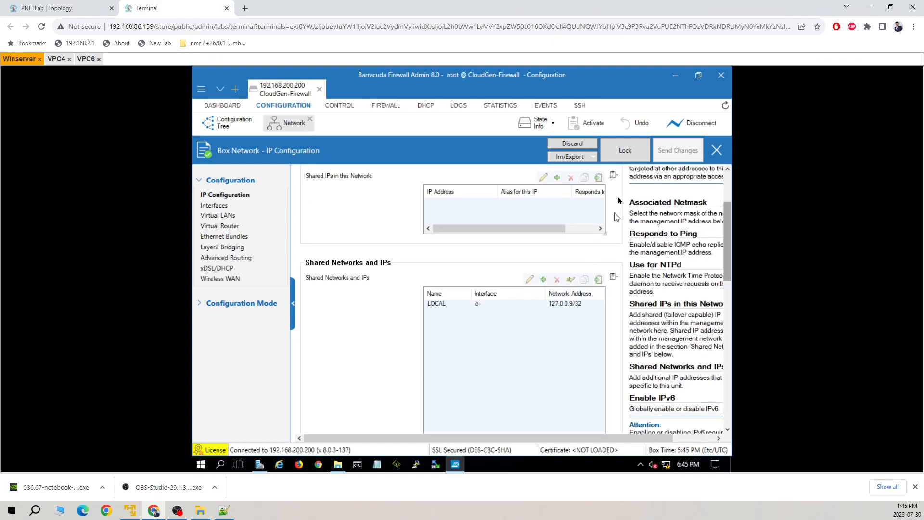
click(621, 154)
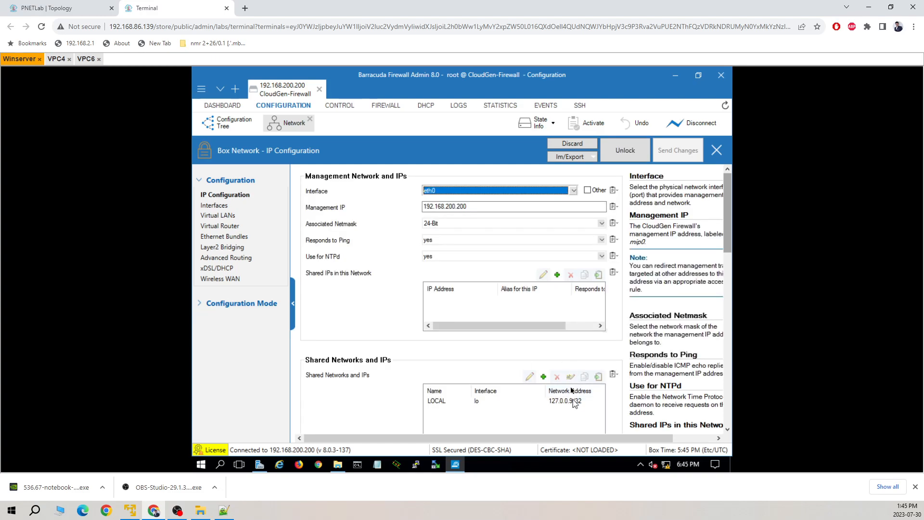
click(543, 376)
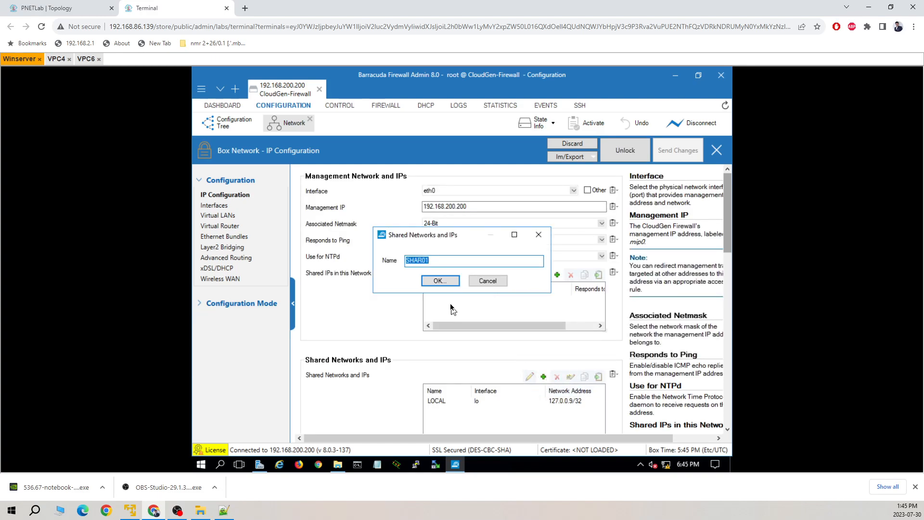
Step: Name the shared network vlan-10 on eth1 with network address 192.168.10.0/24
text(vlan-10)
key(Return)
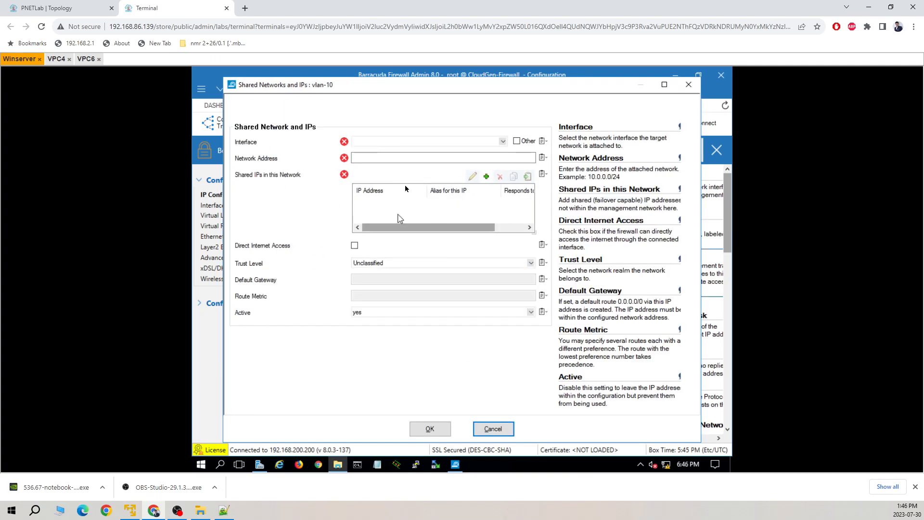
click(502, 141)
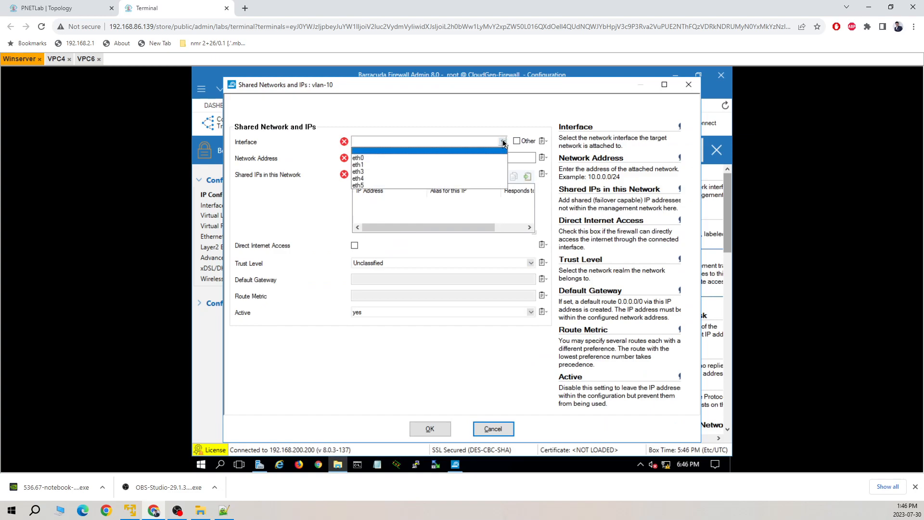
click(421, 164)
click(407, 157)
text(19210)
key(BackSpace)
key(BackSpace)
text(.168)
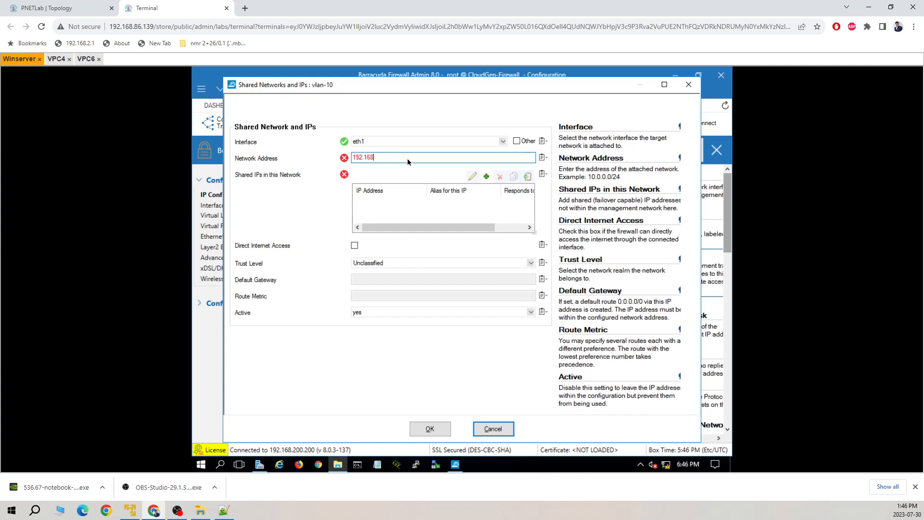
text(.10.0/24)
Step: Add shared IP 192.168.10.100 that responds to ping
click(486, 177)
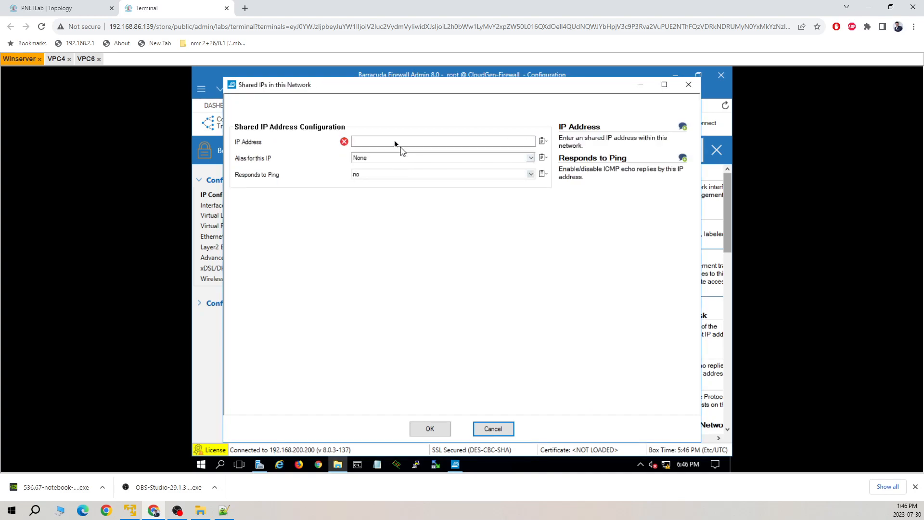
text(192.168.10.100)
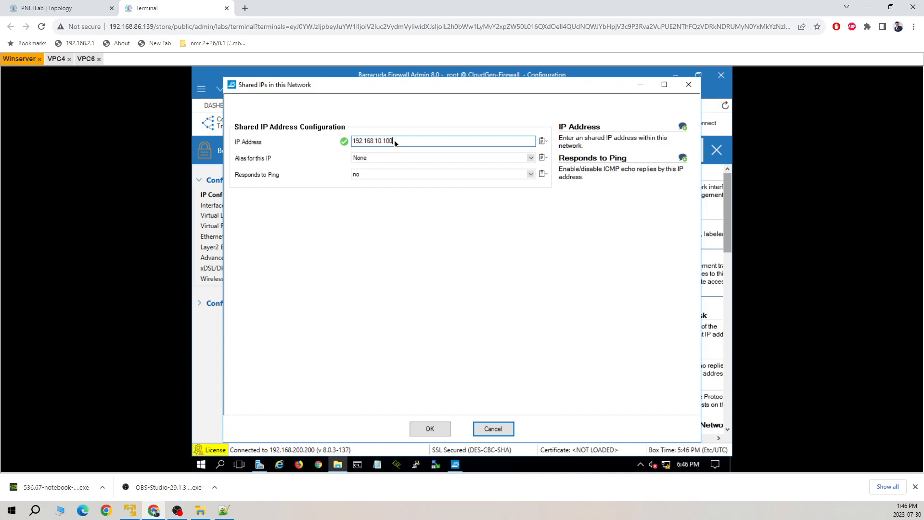
click(530, 174)
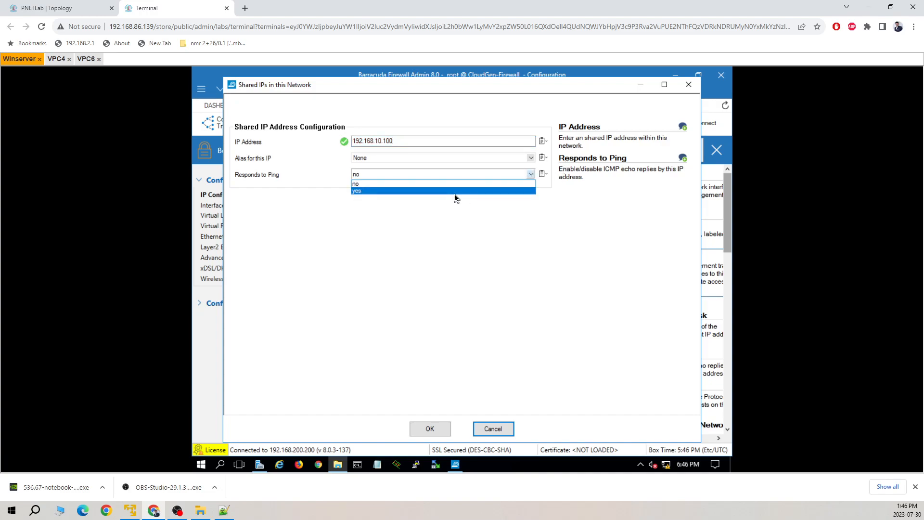
click(404, 191)
click(430, 429)
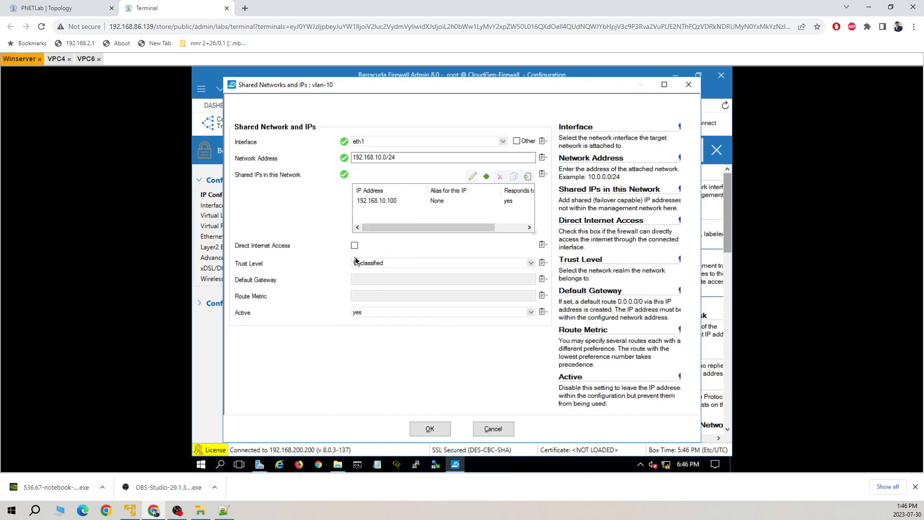
Step: Save vlan-10 and add shared network vlan-20 on eth1 with address 192.168.20.0/24
click(430, 428)
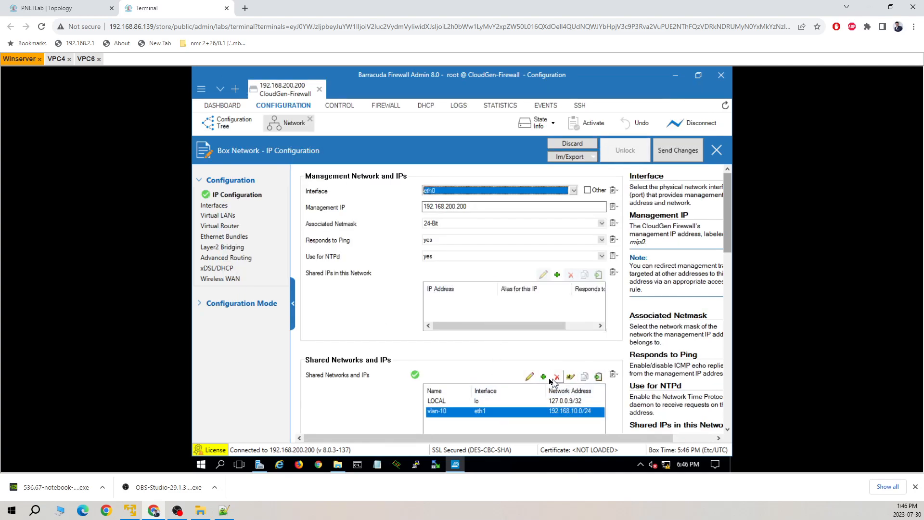
click(546, 377)
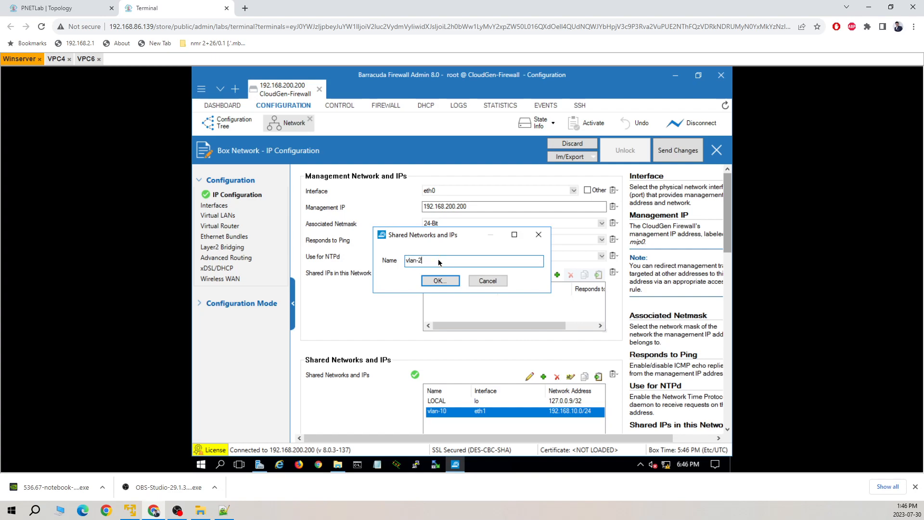
click(438, 282)
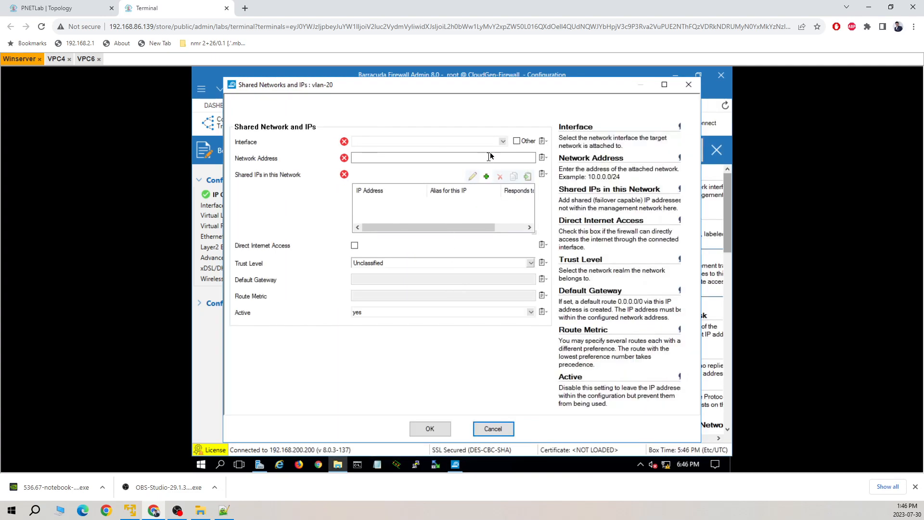
click(502, 141)
click(431, 166)
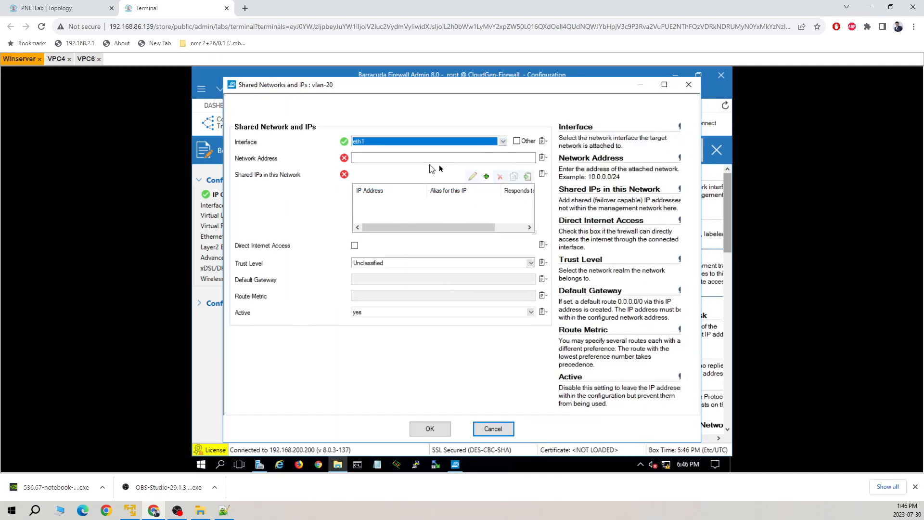
click(483, 159)
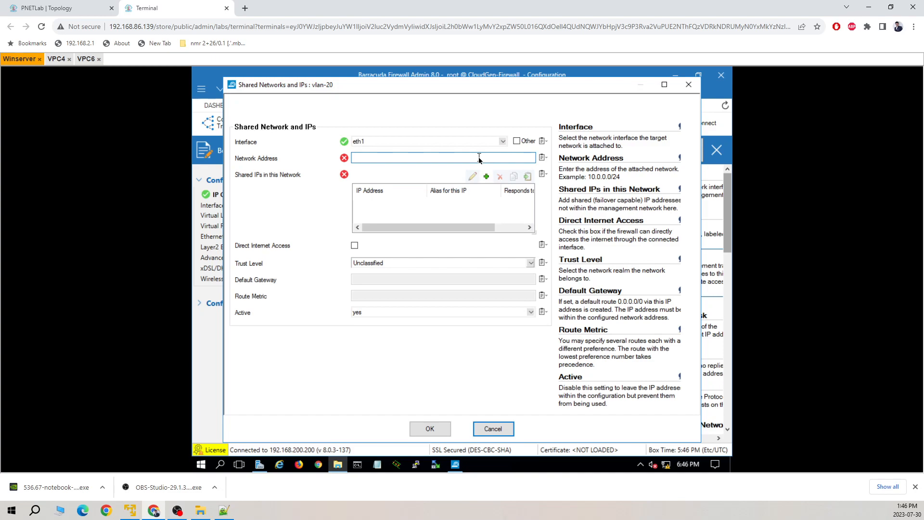
text(192.168)
key(BackSpace)
text(8.20.1)
key(BackSpace)
text(0/24)
Step: Give vlan-20 ping-responding shared IP 192.168.20.100, save it, and send the changes
click(486, 177)
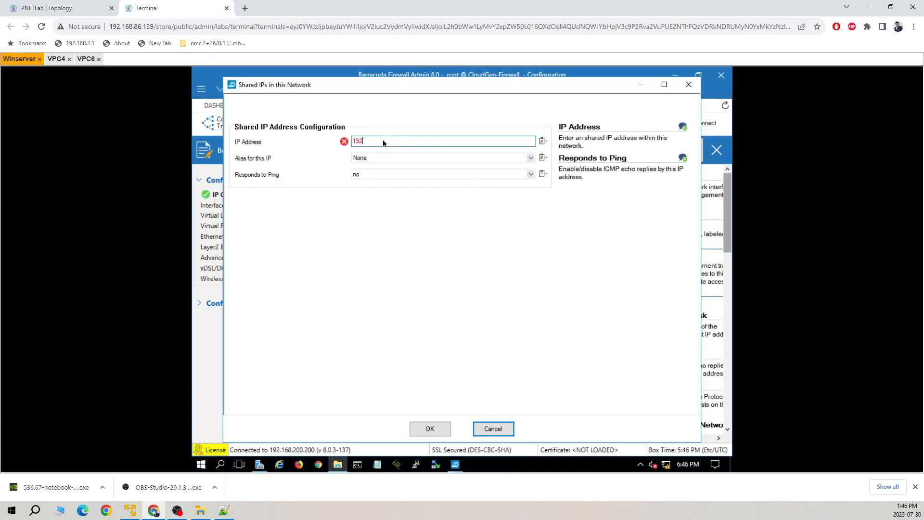
text(192.168.20.1)
click(461, 174)
click(419, 191)
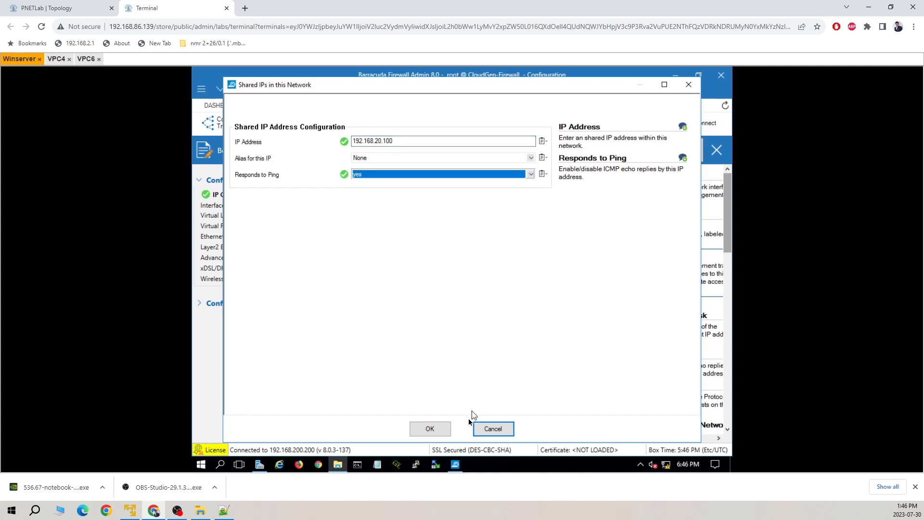
click(433, 428)
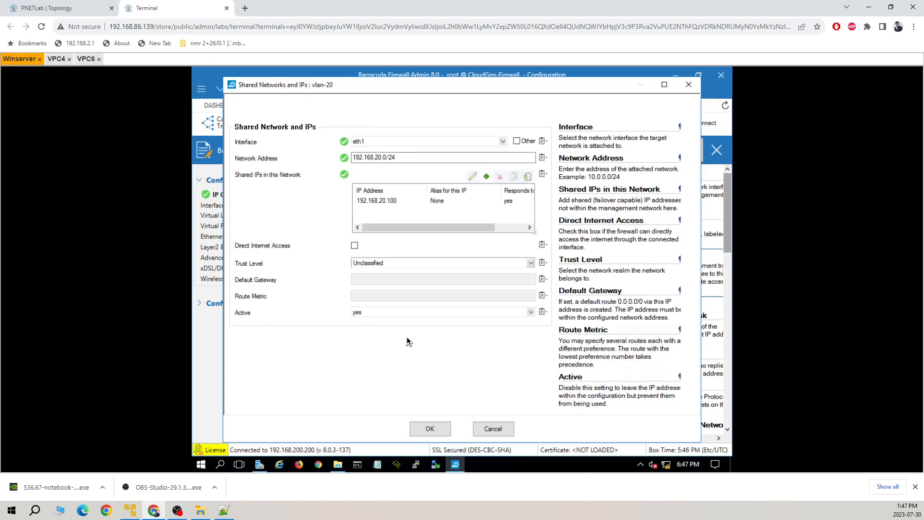
click(430, 428)
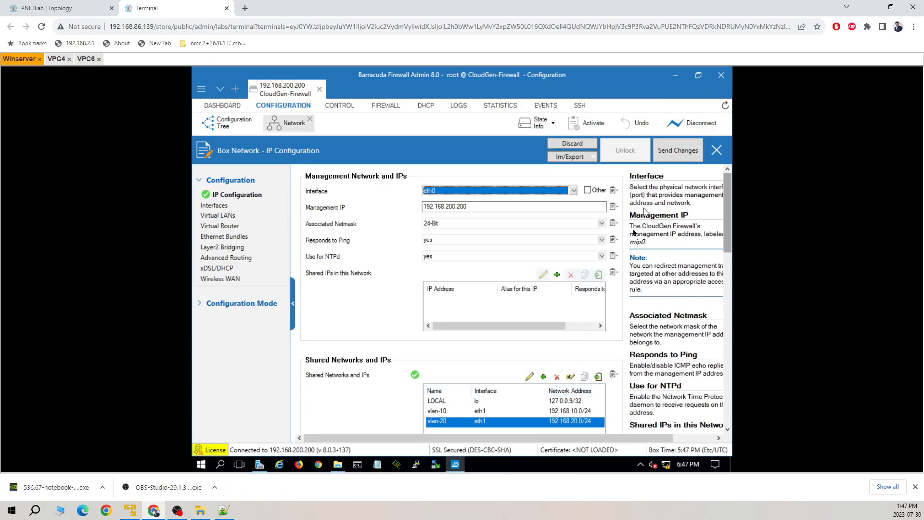
click(676, 150)
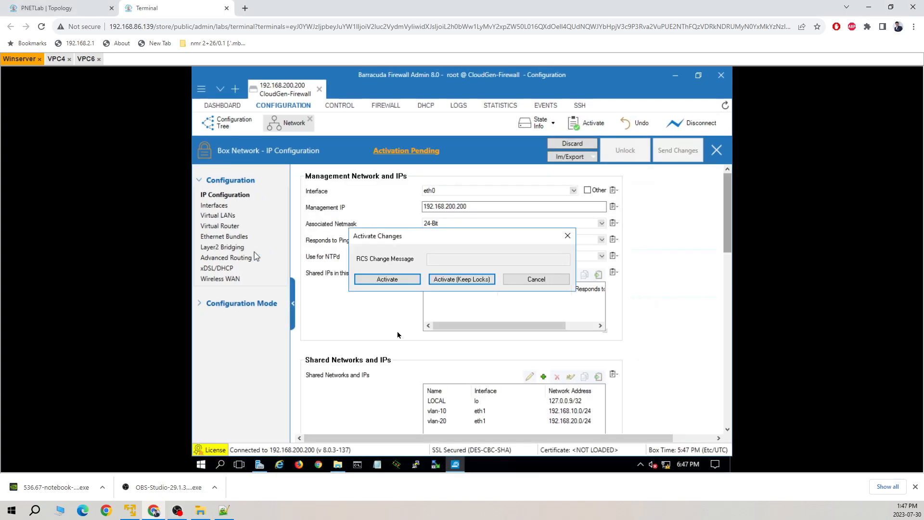
Step: Activate the changes and verify eth1 carries 192.168.10.100 and 192.168.20.100 under Control
click(406, 279)
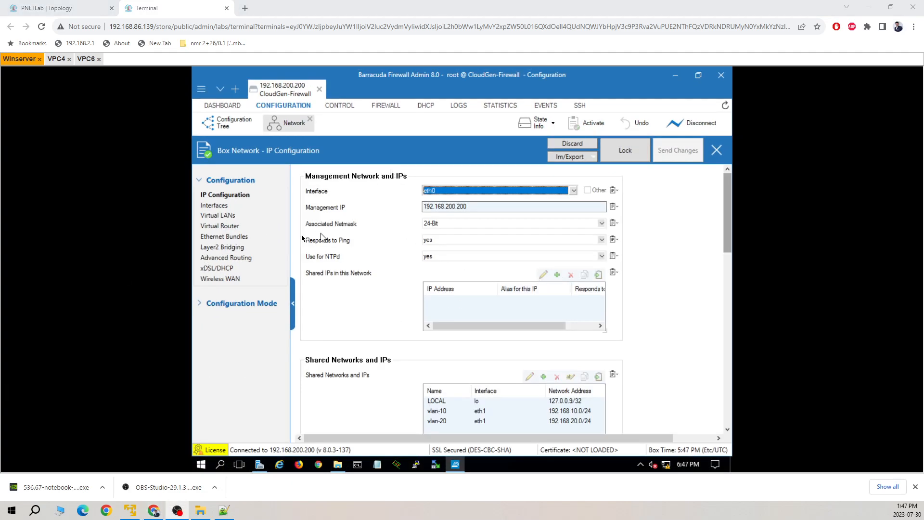
click(347, 104)
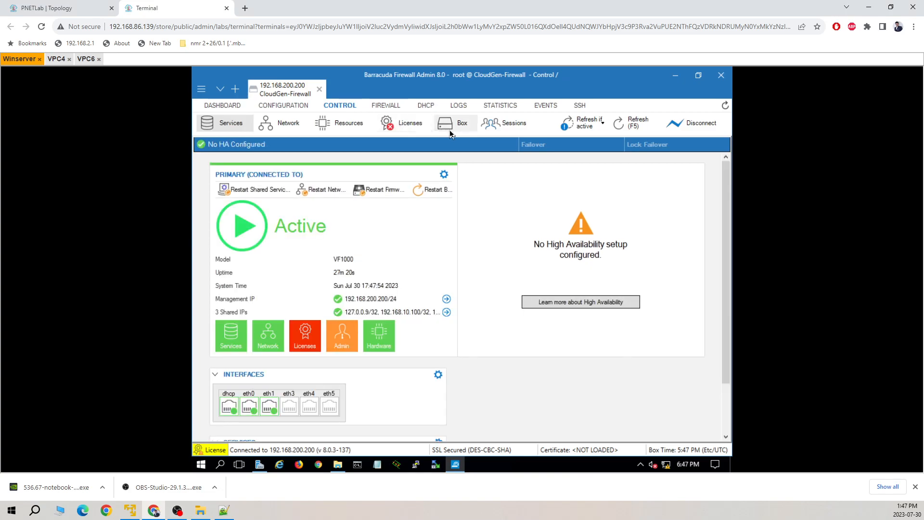
click(281, 123)
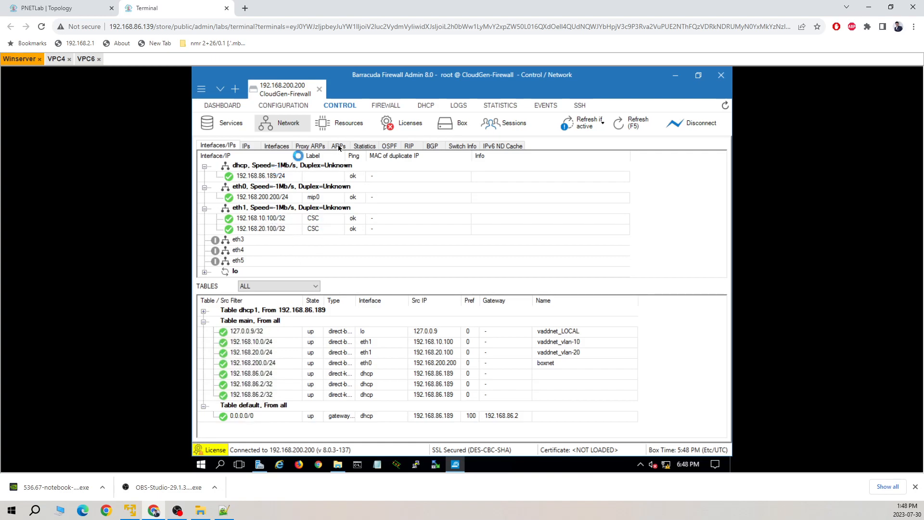
click(292, 108)
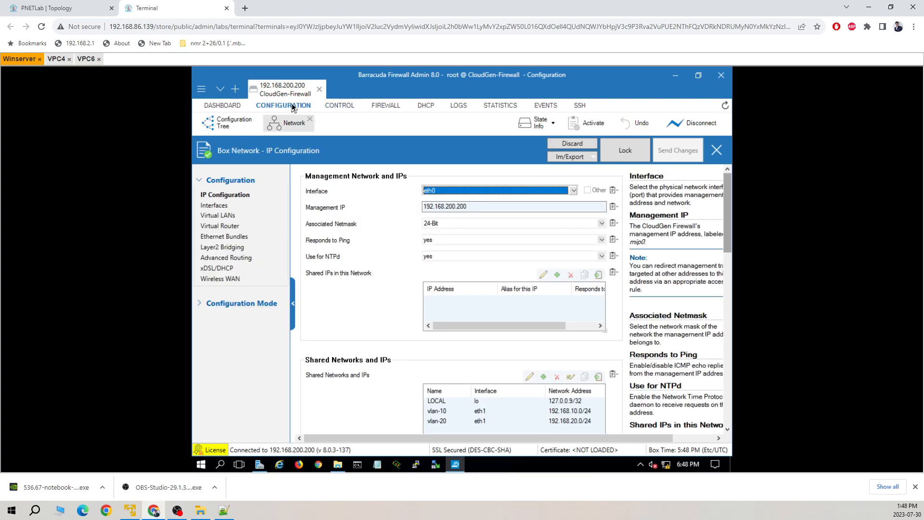
Step: Lock the Virtual LANs settings and add VLAN vlan10 on eth1 with tag 10
click(219, 215)
click(614, 154)
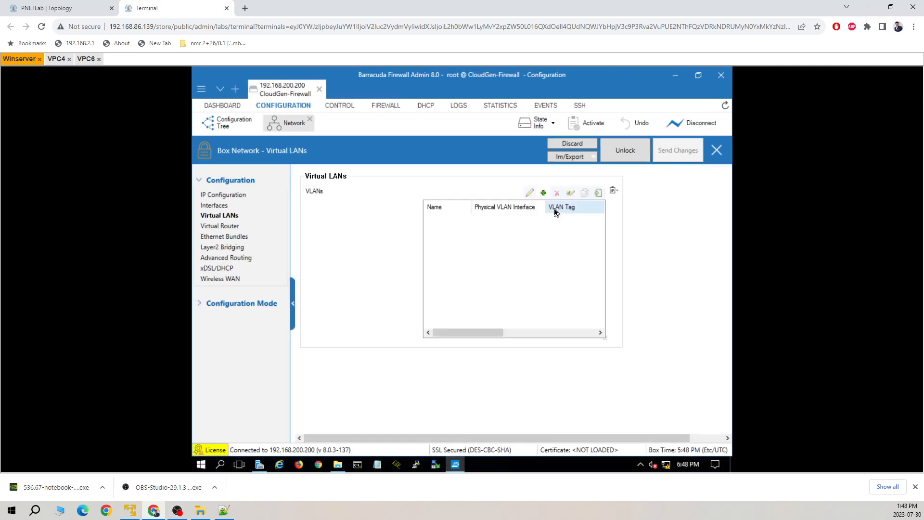
click(543, 192)
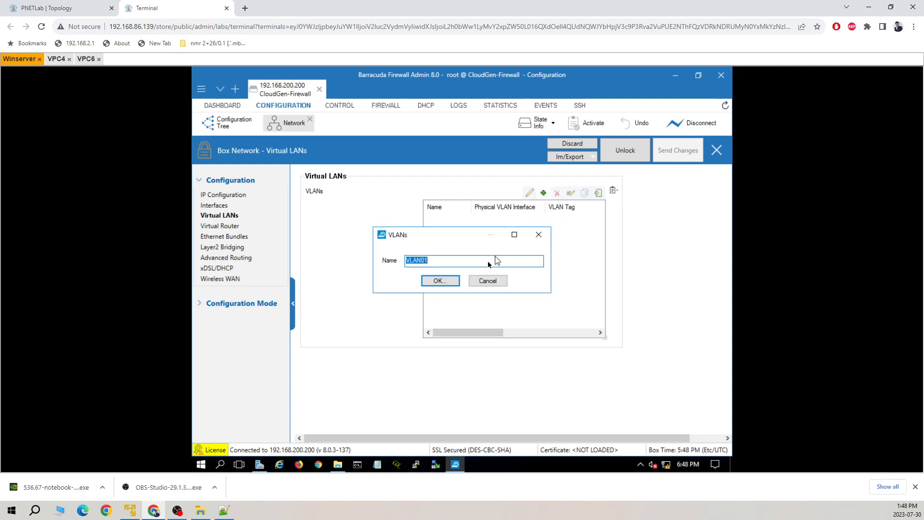
text(vlan10)
key(Return)
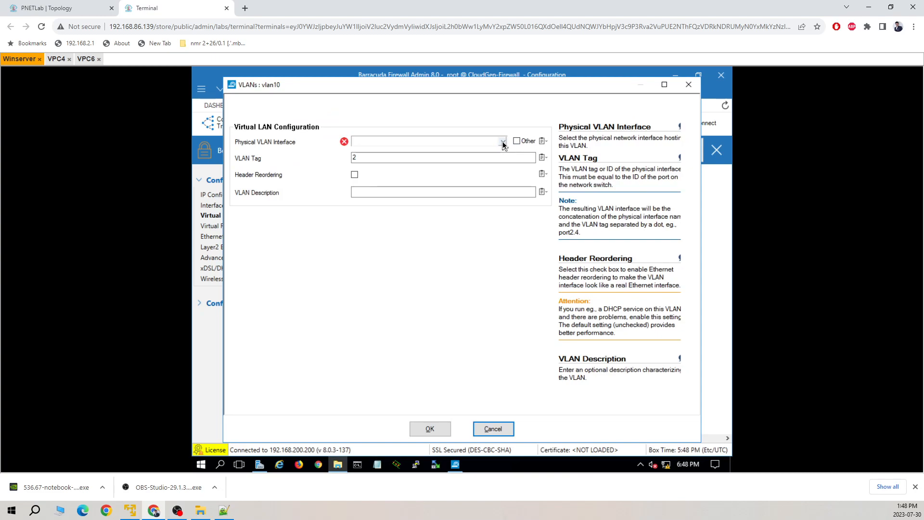
click(503, 142)
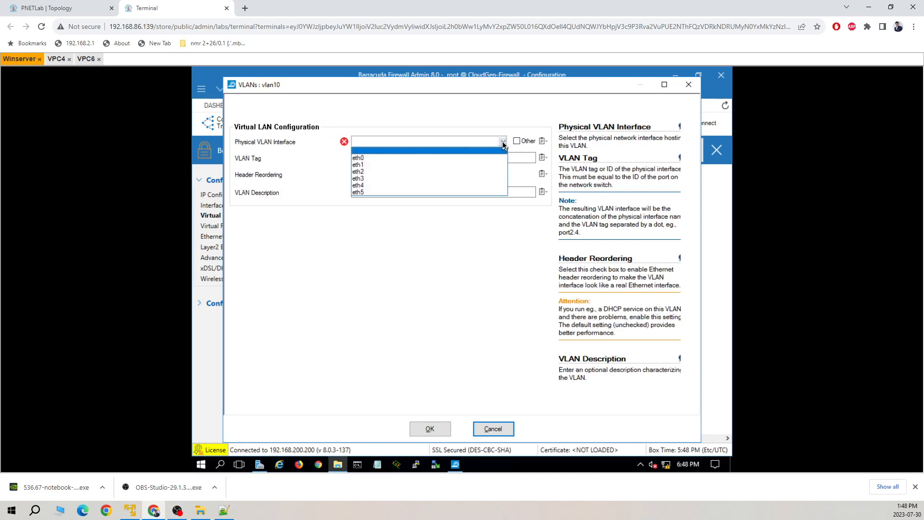
click(413, 166)
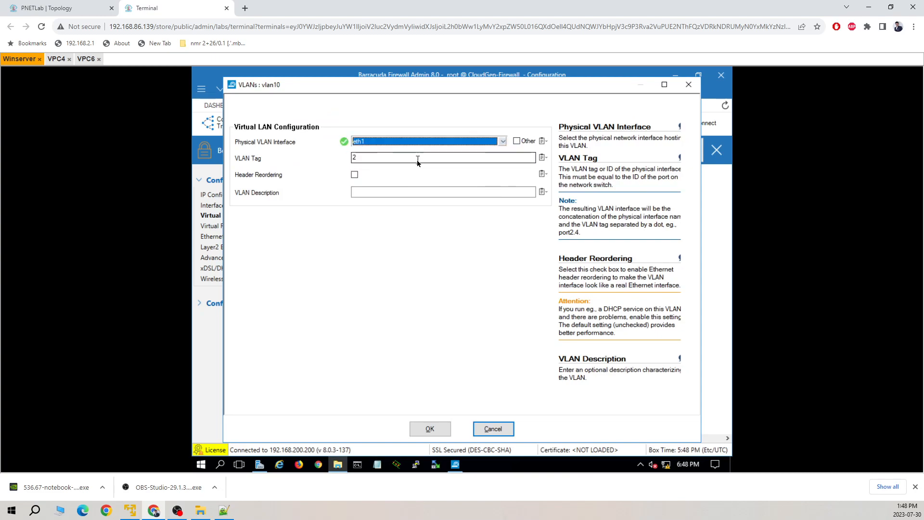
key(Tab)
text(10)
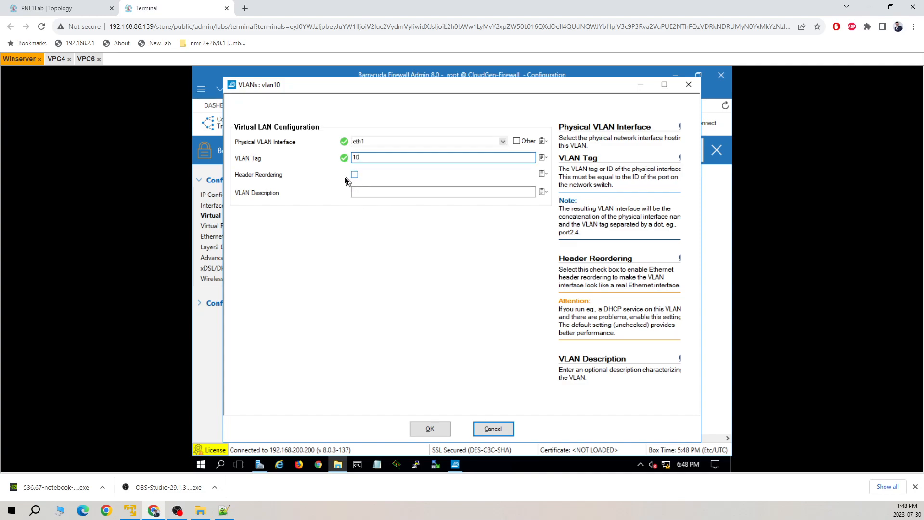
click(429, 427)
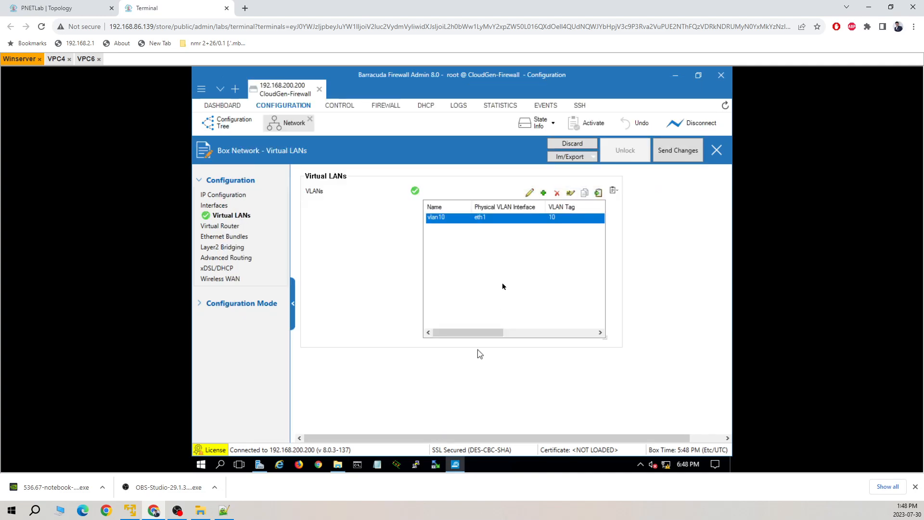
Step: Add vlan20 on eth1 with VLAN tag 20 and description 'guest'
click(544, 193)
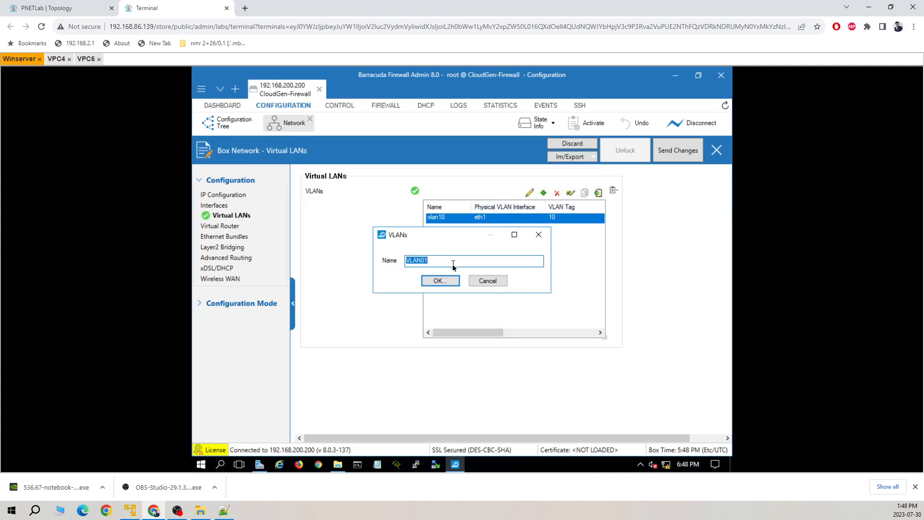
text(vlan20)
key(Return)
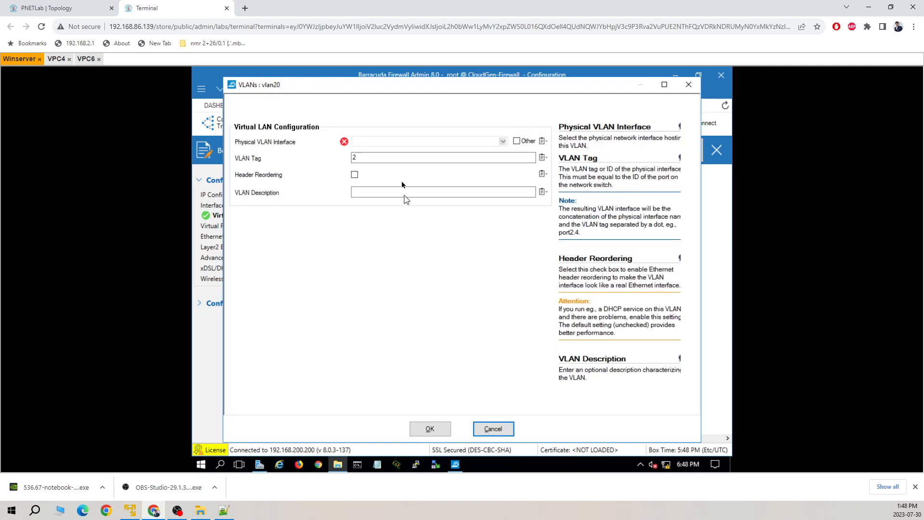
click(399, 142)
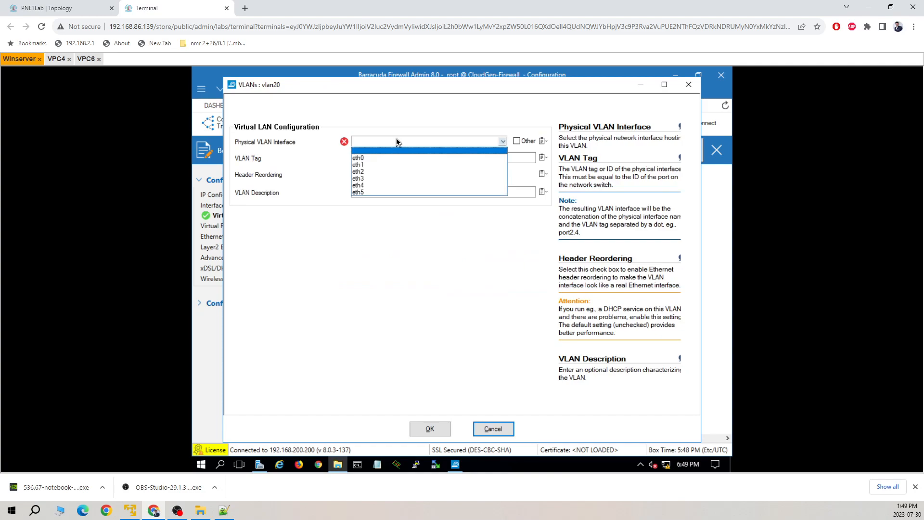
click(371, 165)
click(373, 158)
text(20)
click(394, 193)
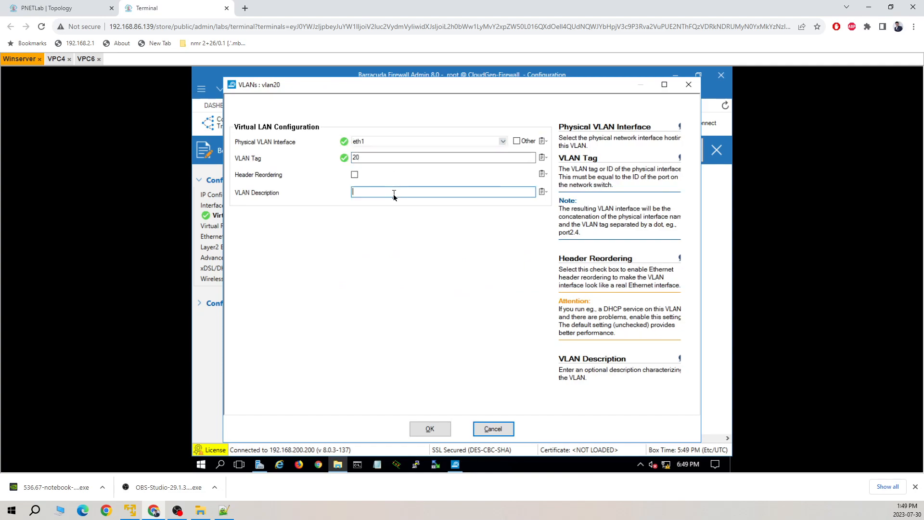
text(guest)
Step: Confirm vlan20, then send and activate the pending VLAN changes
click(430, 428)
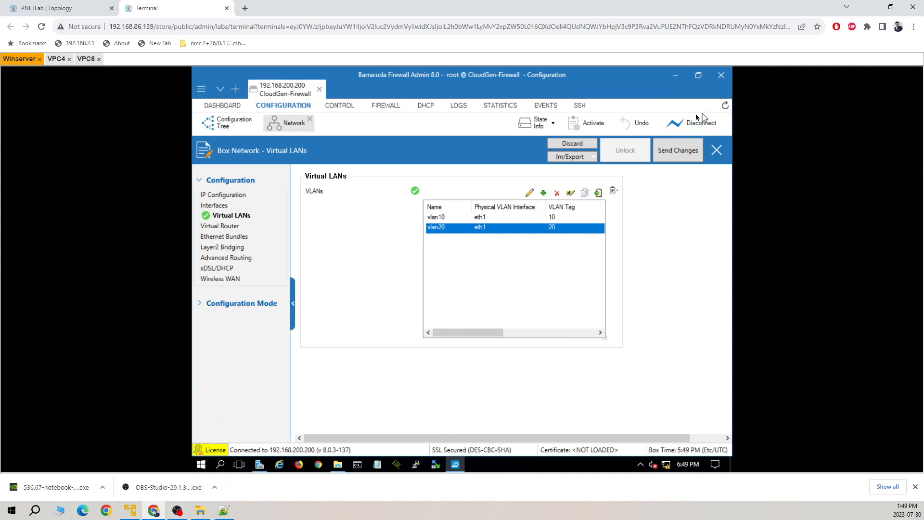
click(677, 152)
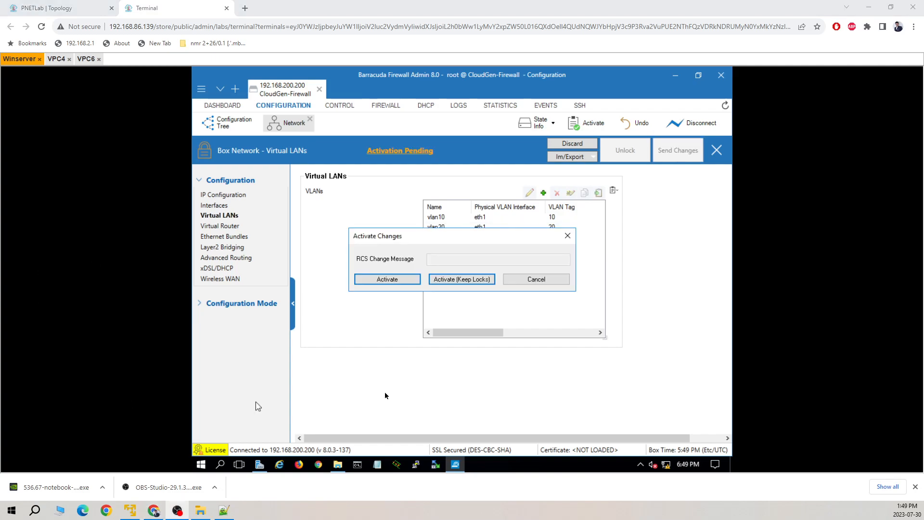
click(388, 279)
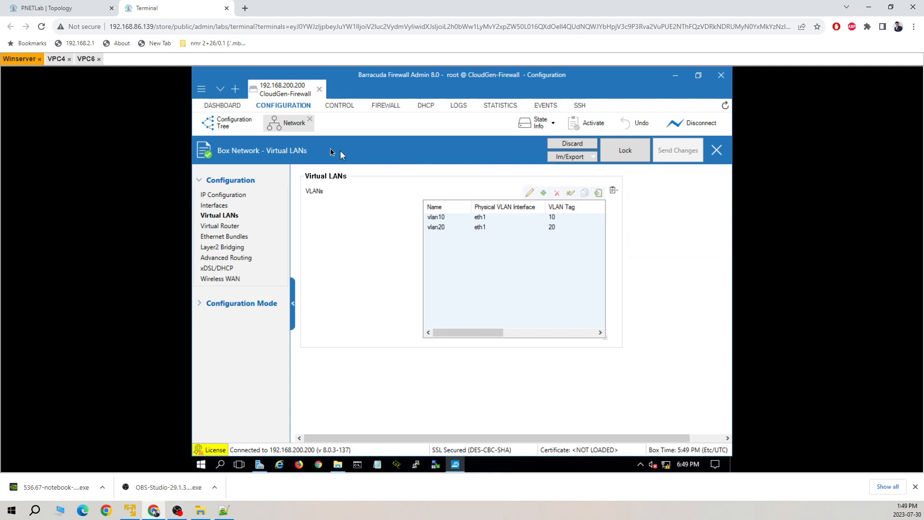
Step: Go to the switch console and enter privileged mode with 'en'
click(231, 125)
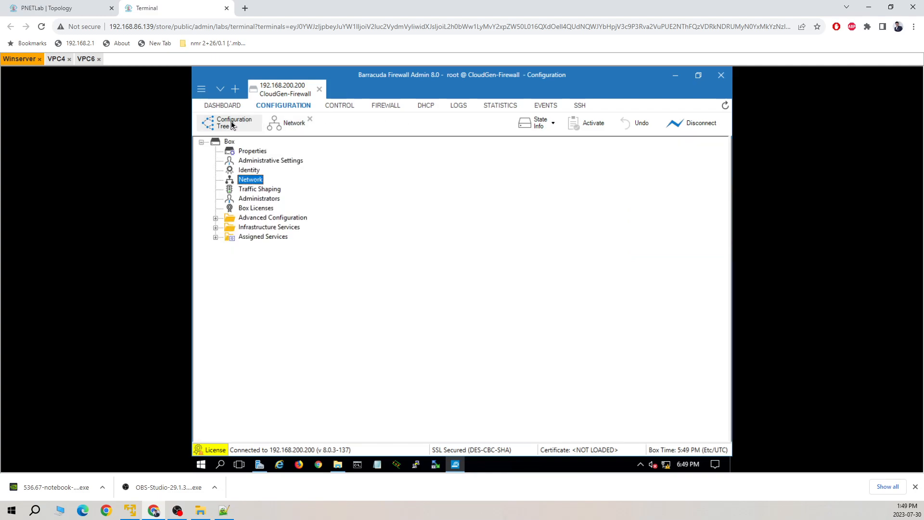
click(68, 13)
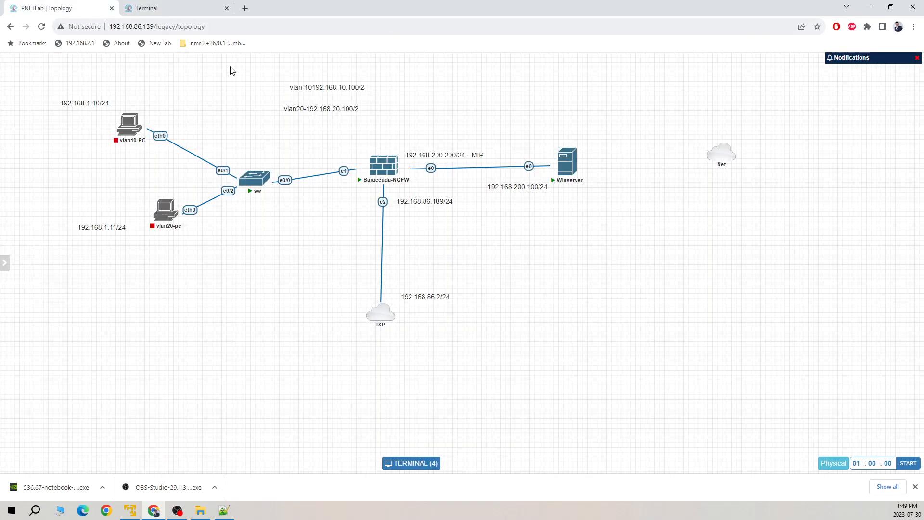
mouse_move(252, 182)
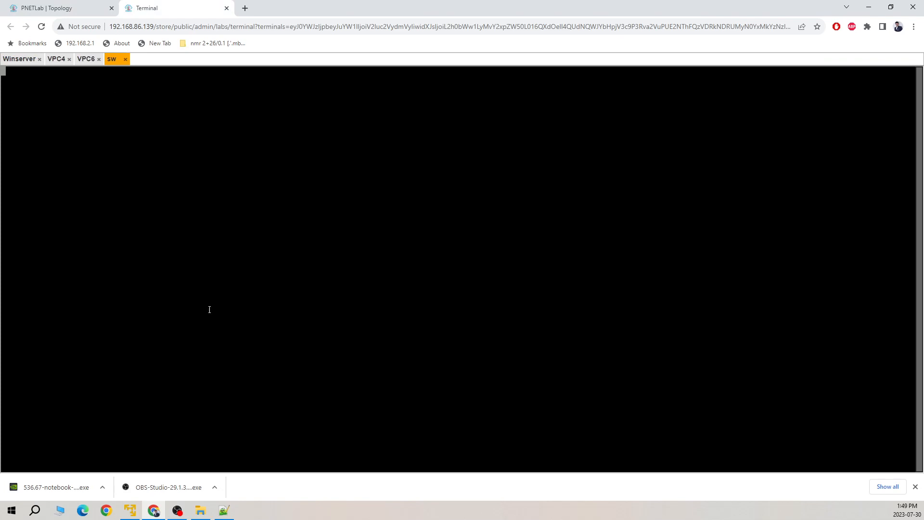
key(Return)
text(en)
key(Return)
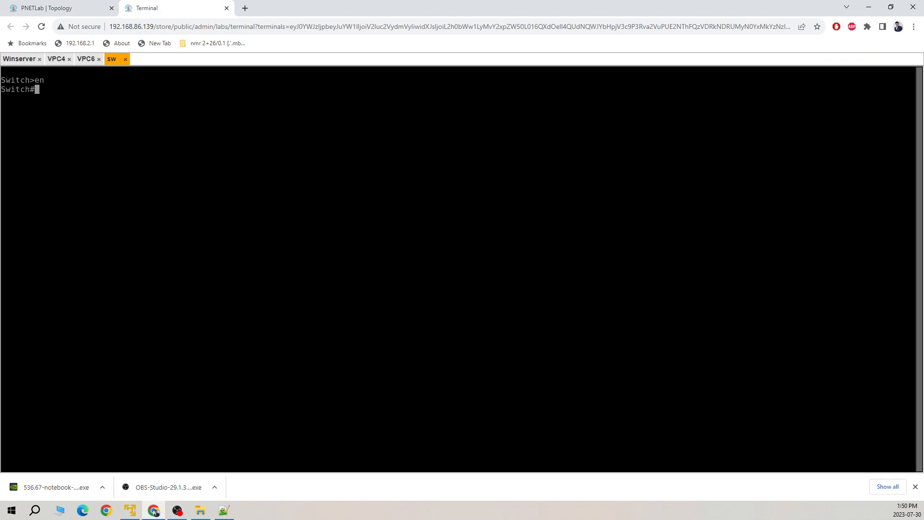
Step: Enter configuration mode and create VLANs 10 and 20 on the switch
text(config)
key(Return)
key(Return)
text(vlan 10)
key(Return)
text(vlan 20)
key(Return)
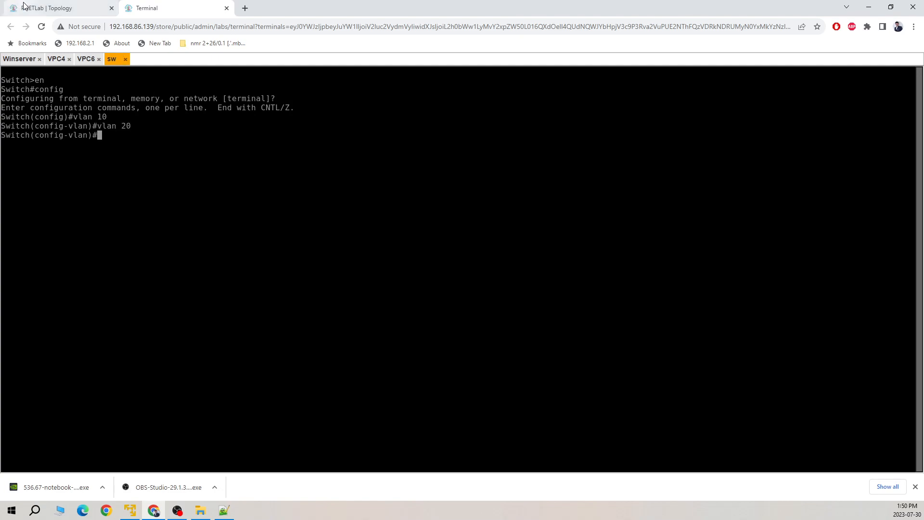
Step: Make port e0/1 an access port in VLAN 10
click(51, 8)
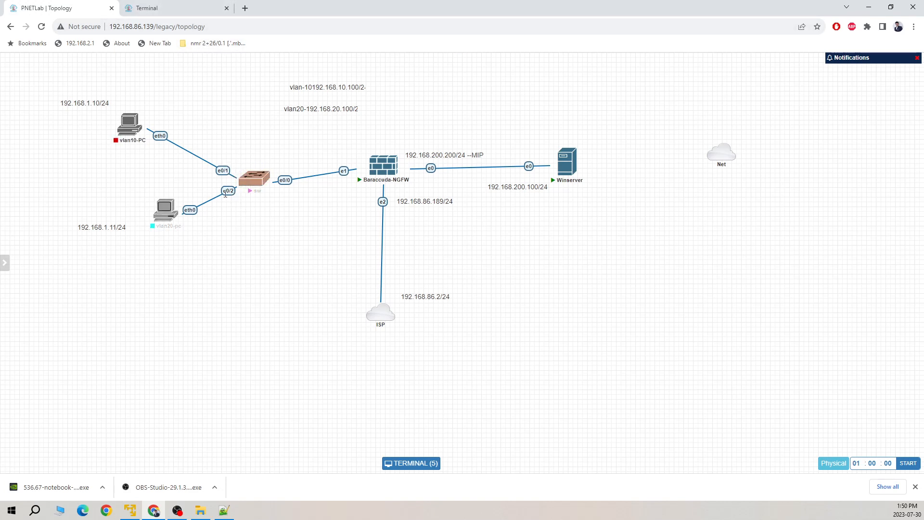
click(188, 8)
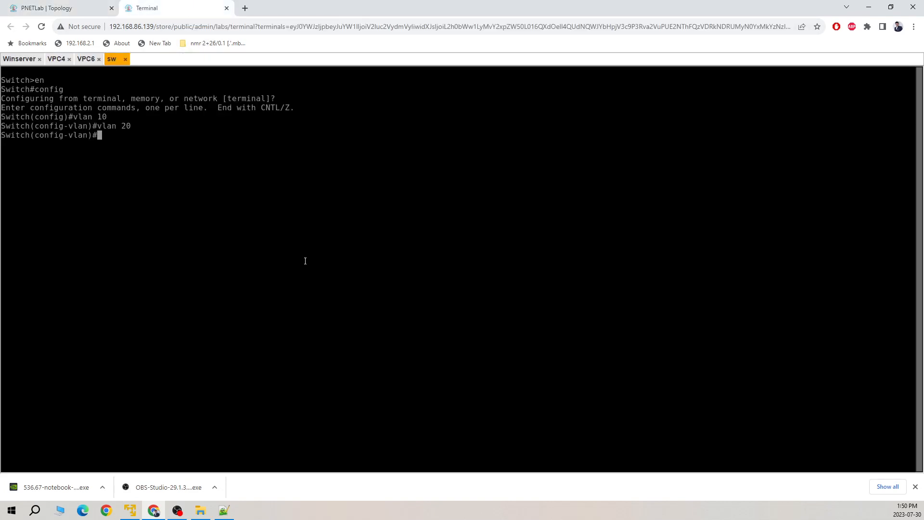
text(int e0/1)
key(Return)
text(swi)
key(Tab)
text(acc)
key(Tab)
text(vlan 10)
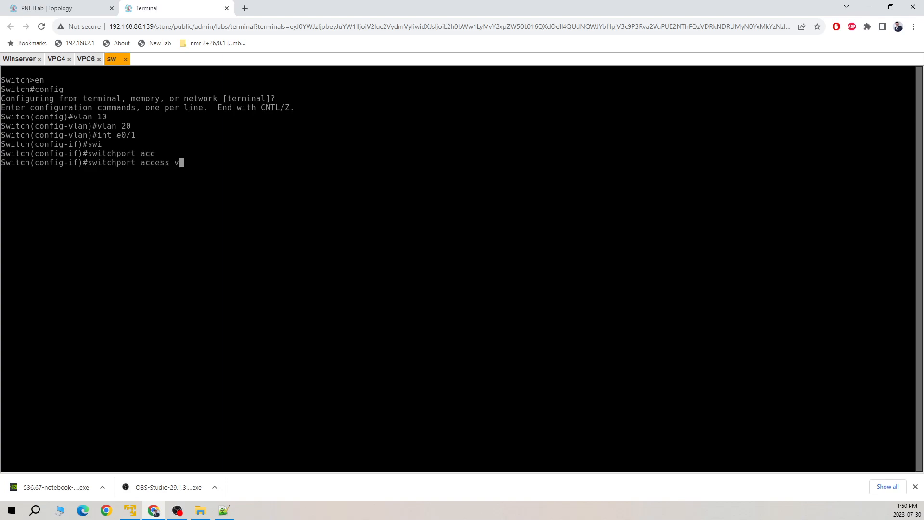
key(Return)
Step: Make port e0/2 an access port in VLAN 20
key(Up)
key(Up)
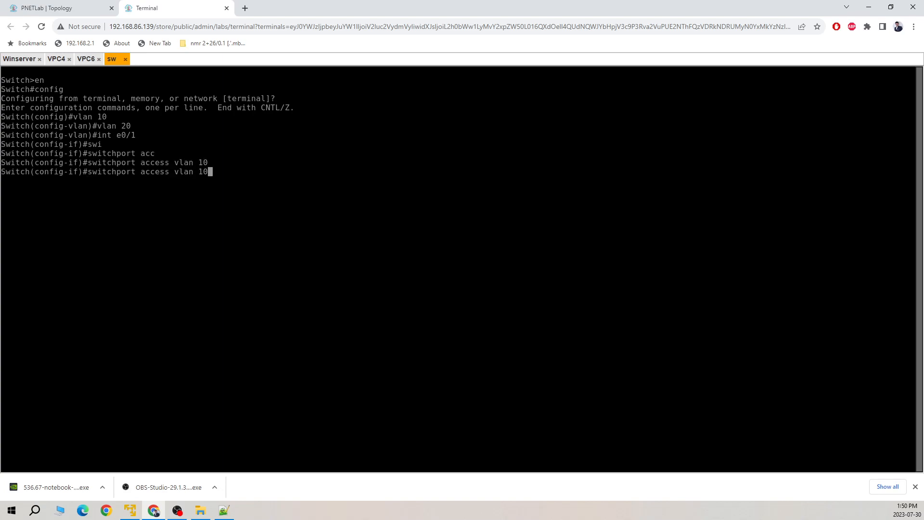
key(BackSpace)
text(2)
key(Return)
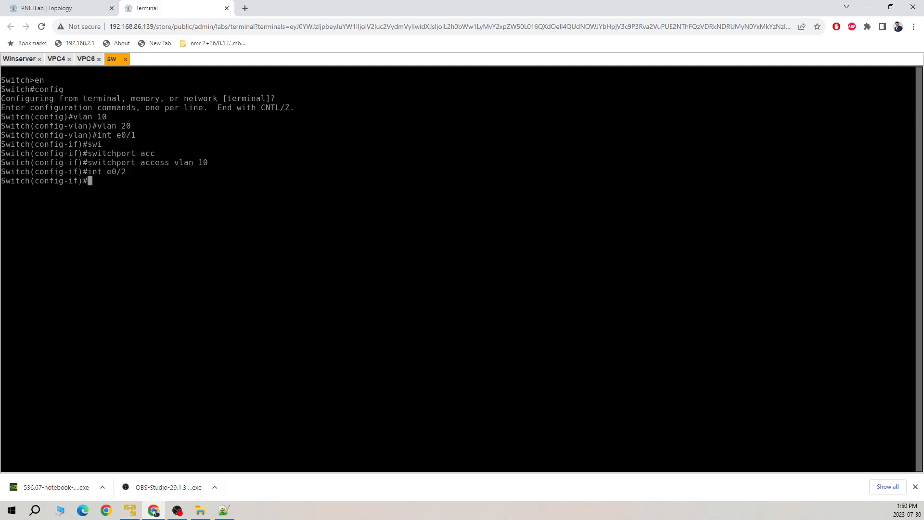
key(Up)
key(Up)
key(BackSpace)
key(BackSpace)
text(20)
key(Return)
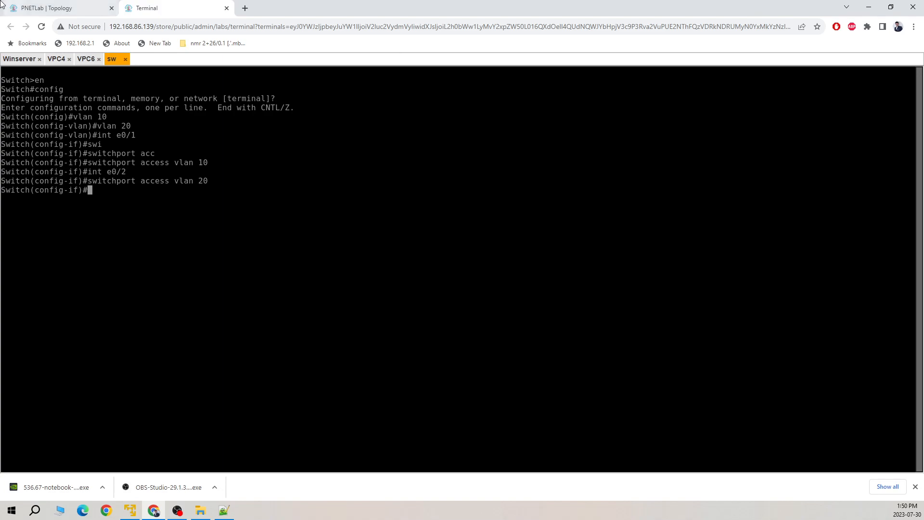
Step: Start configuring interface e0/0
click(47, 8)
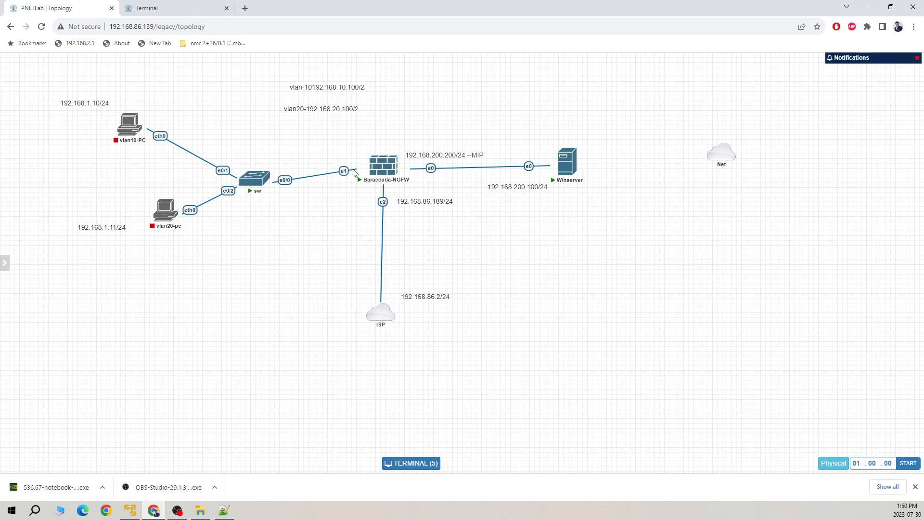
click(149, 9)
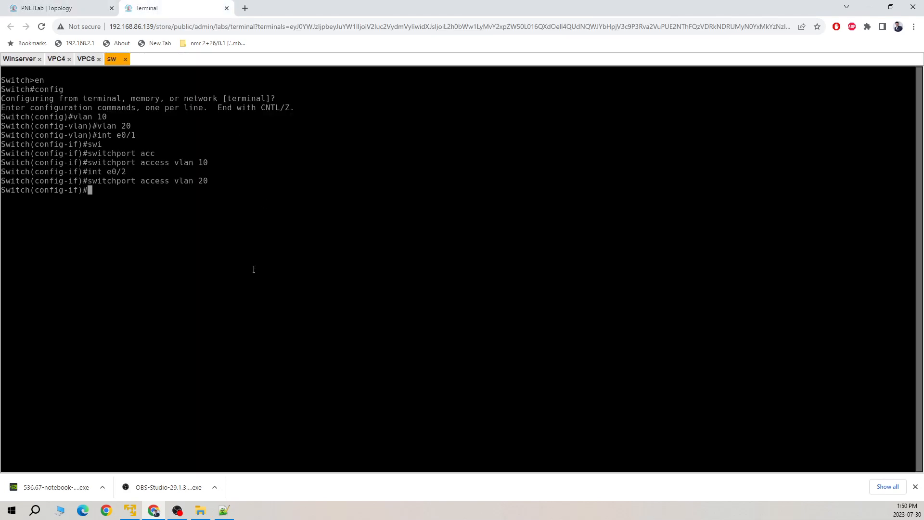
text(int e0/2)
key(BackSpace)
text(0)
key(Return)
Step: Set dot1q trunk encapsulation on e0/0
text(swi)
key(Tab)
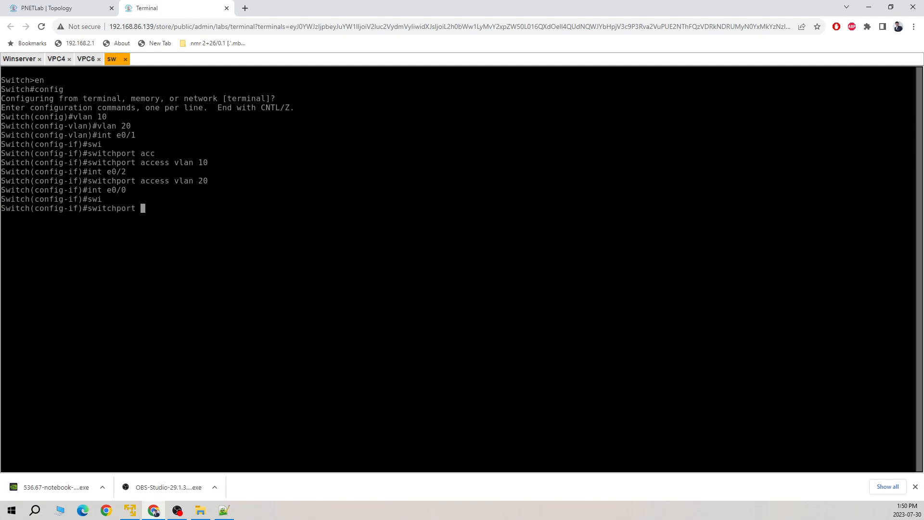
text(tyr)
key(Tab)
text(t)
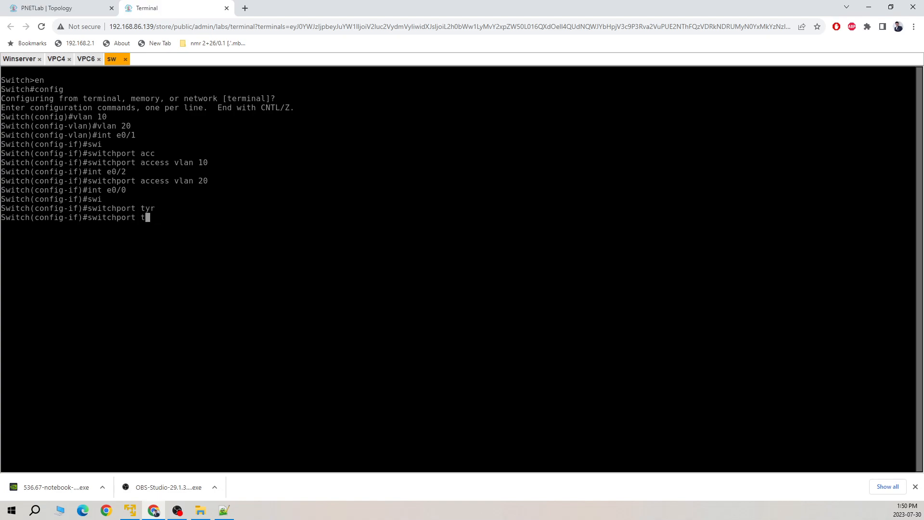
text(tr)
key(Tab)
text(tr)
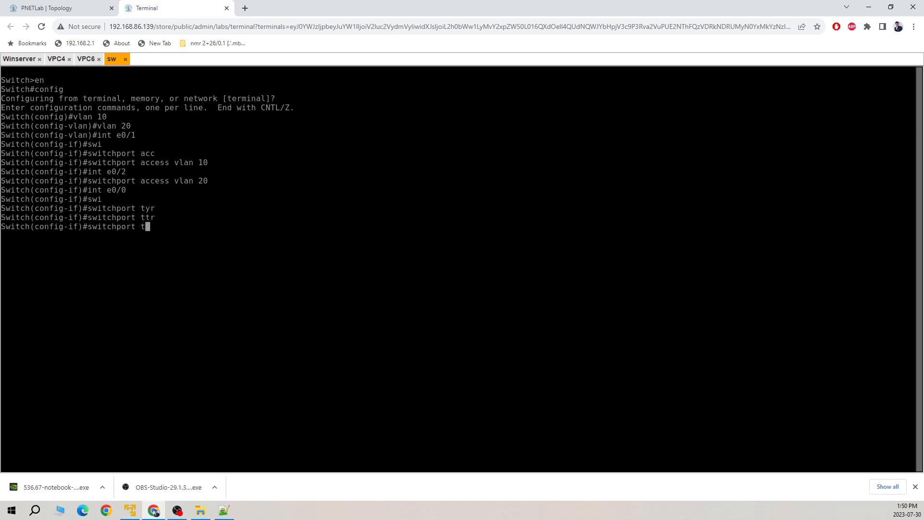
text(un)
key(Tab)
text(enc)
key(Tab)
text(do)
key(Tab)
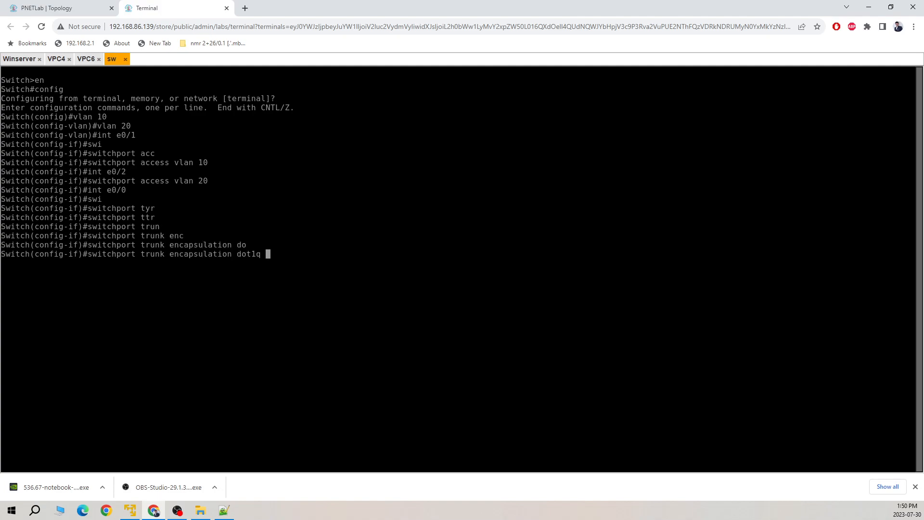
key(Return)
Step: Put port e0/0 into trunk mode
text(swi)
key(Tab)
text(mo)
key(Tab)
text(t)
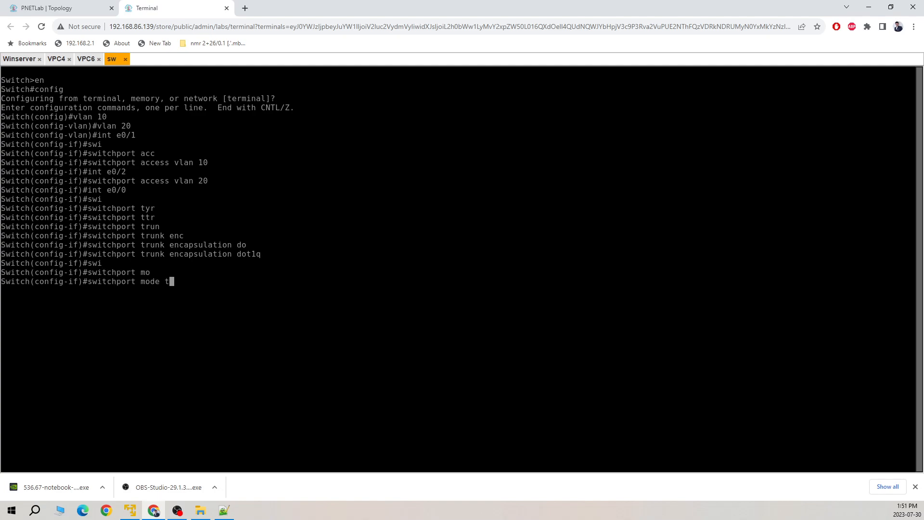
text(r)
key(Tab)
key(Return)
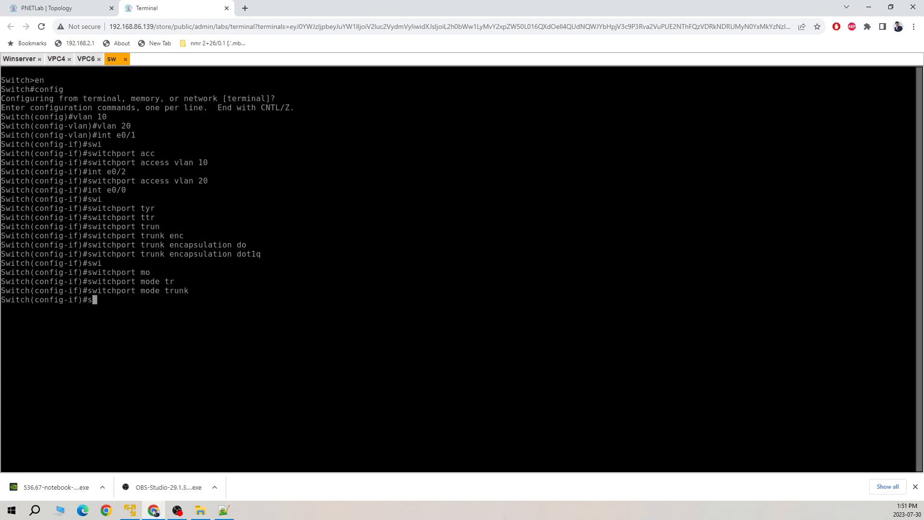
Step: Allow all VLANs on the e0/0 trunk
text(swi)
key(Tab)
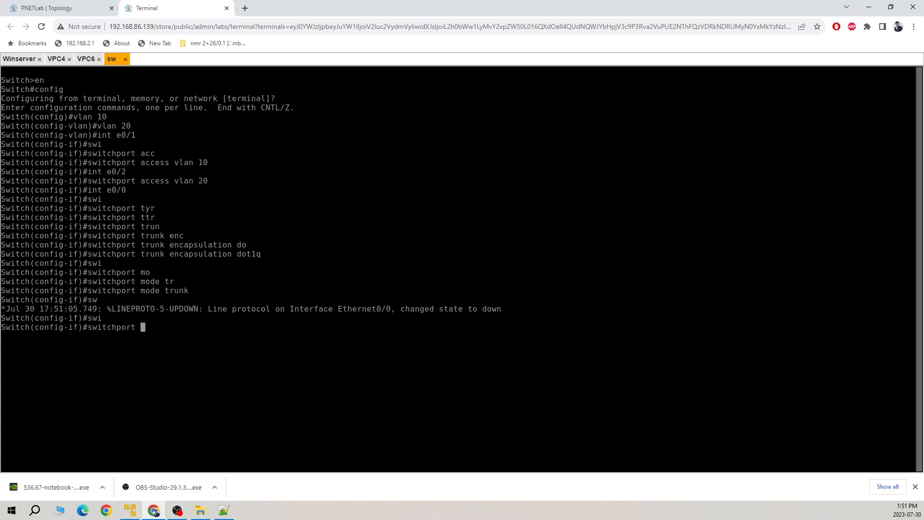
text(tr)
key(Tab)
text(all)
key(Tab)
text(vl)
key(Tab)
text(all)
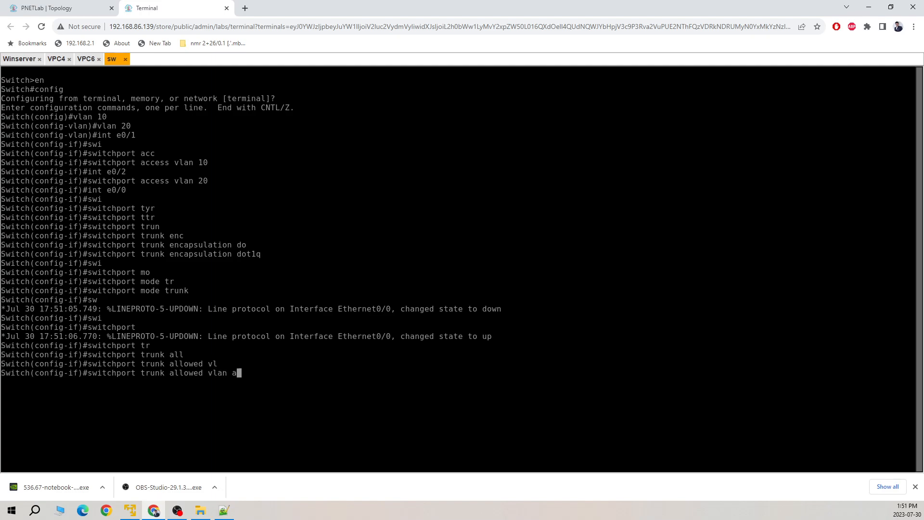
key(Return)
Step: Leave configuration mode and save the switch configuration with 'wr'
key(ctrl+z)
key(Return)
key(Return)
key(Return)
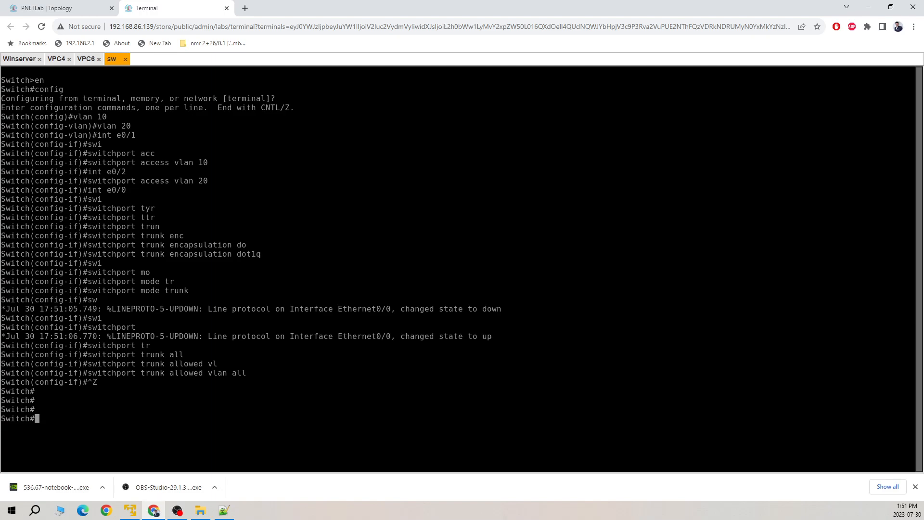
text(wr)
key(Return)
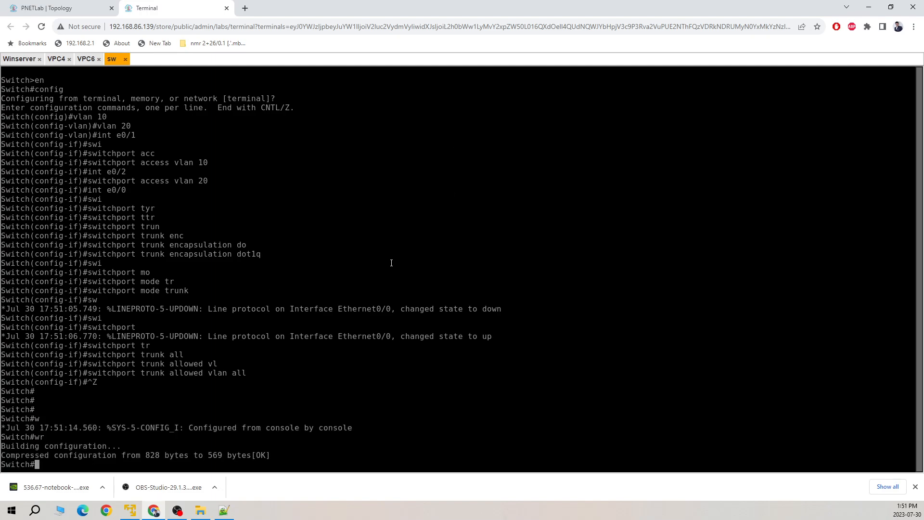
Step: Run 'sh int trunk' and highlight Et0/0's 802.1q encapsulation and trunking status
text(sh int tr)
key(Tab)
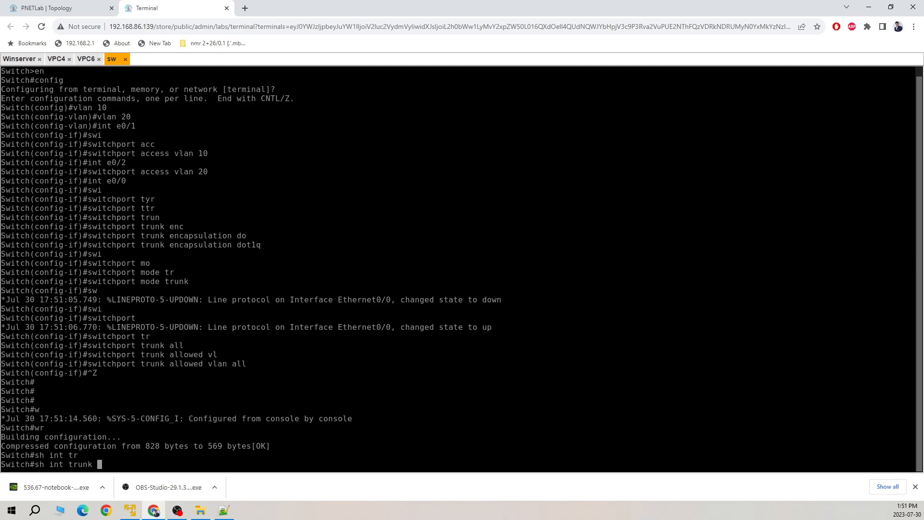
key(Return)
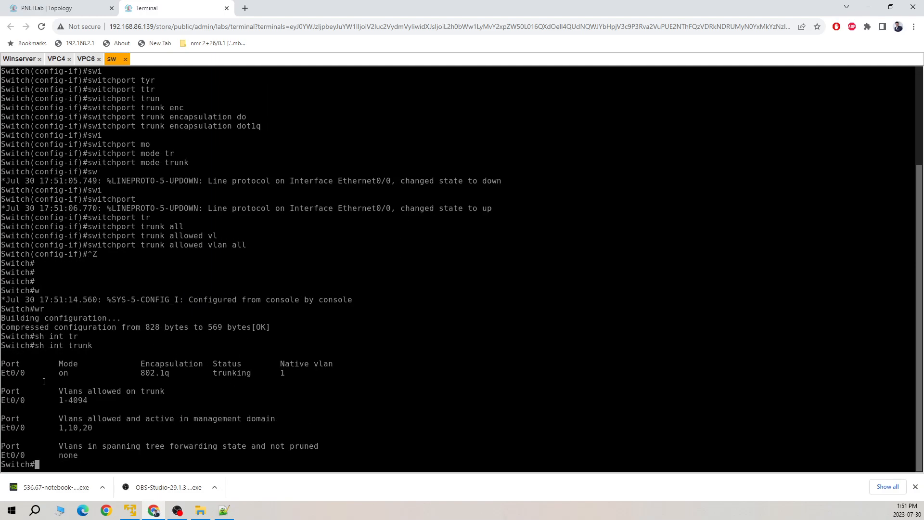
drag(36, 373, 124, 372)
click(213, 376)
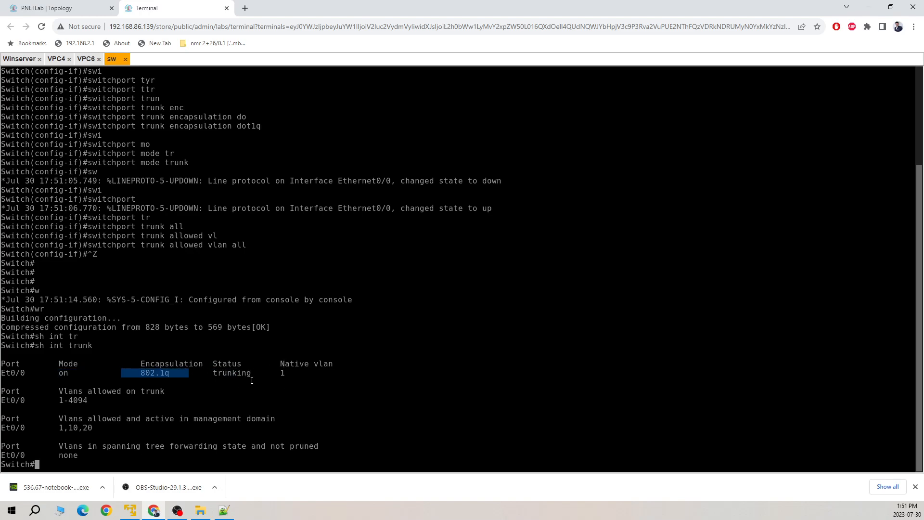
drag(317, 383, 223, 374)
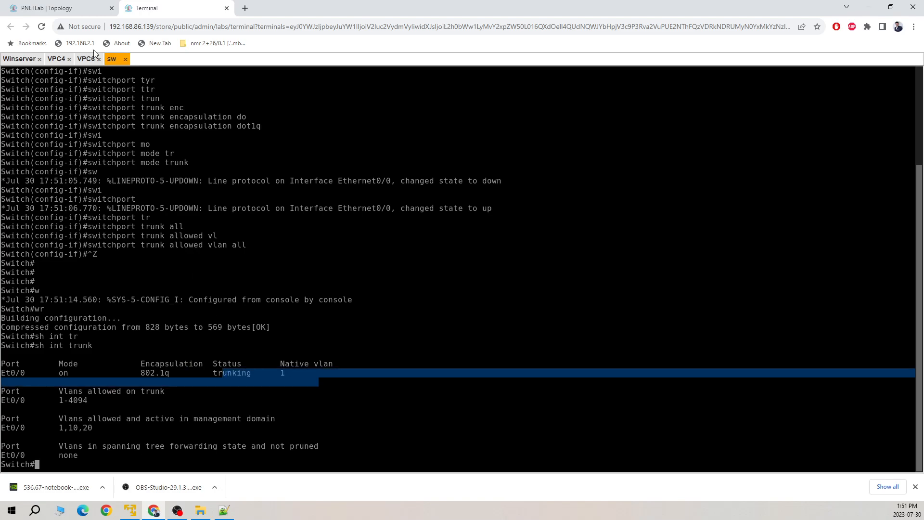
Step: Close the VPC4 and VPC6 console tabs
click(48, 8)
mouse_move(131, 131)
click(158, 8)
click(70, 59)
click(70, 59)
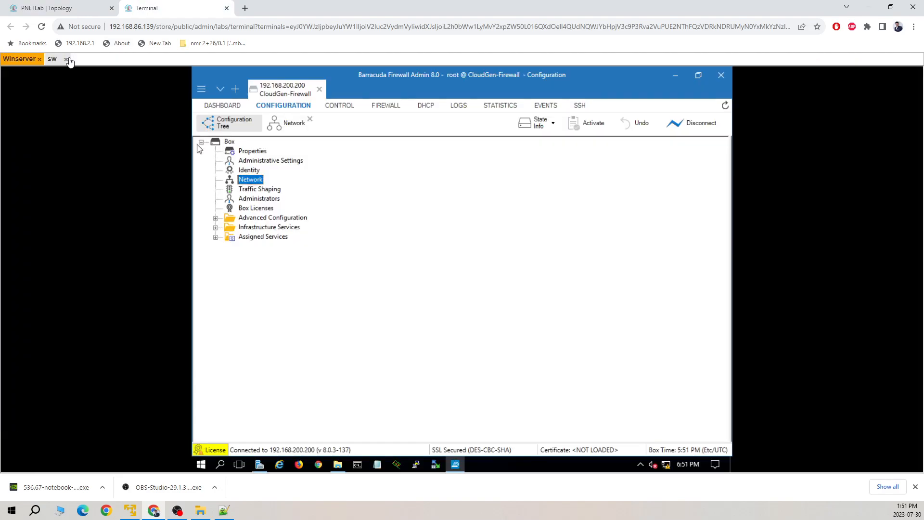
Step: Start the vlan10-PC and vlan20-pc nodes and move vlan20-pc slightly lower
click(86, 7)
mouse_move(132, 123)
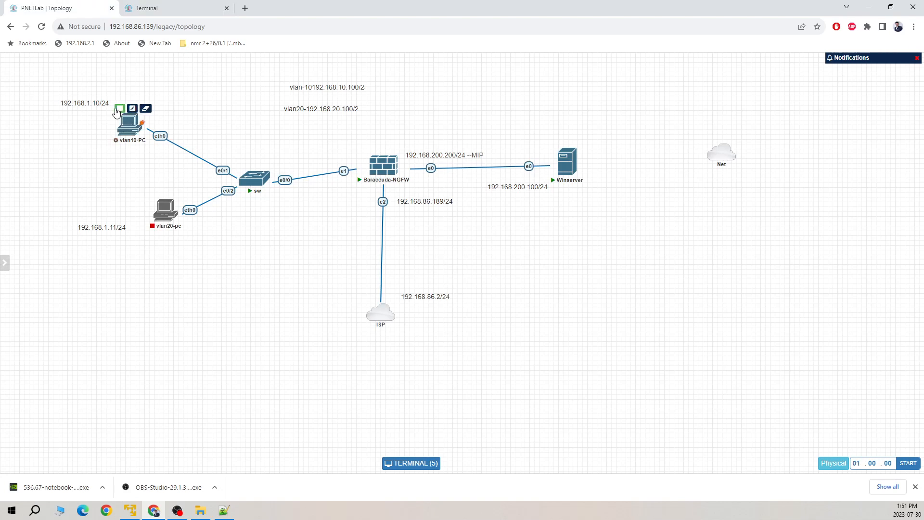
click(119, 109)
click(154, 194)
drag(163, 210, 149, 243)
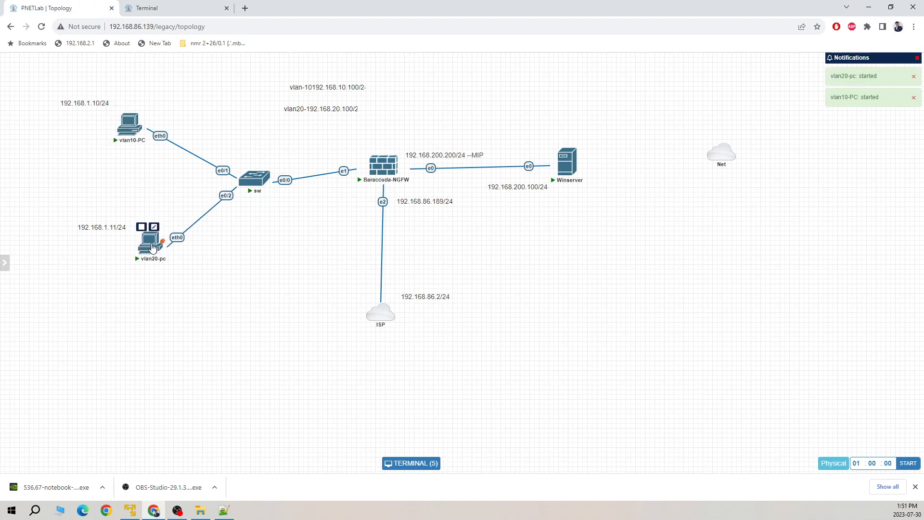
mouse_move(158, 261)
mouse_move(131, 126)
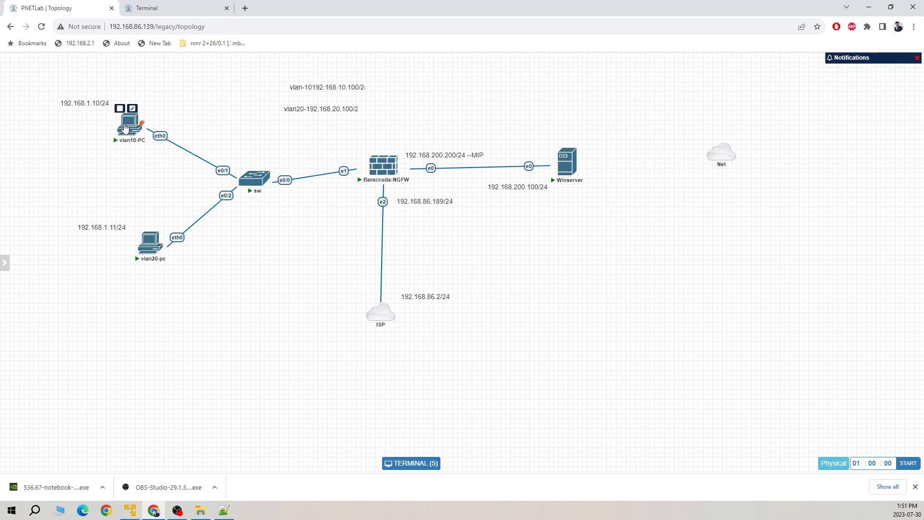
Step: Open vlan10-PC's console and run 'sh ip', showing 0.0.0.0/0
click(125, 128)
text(sh ip)
key(Return)
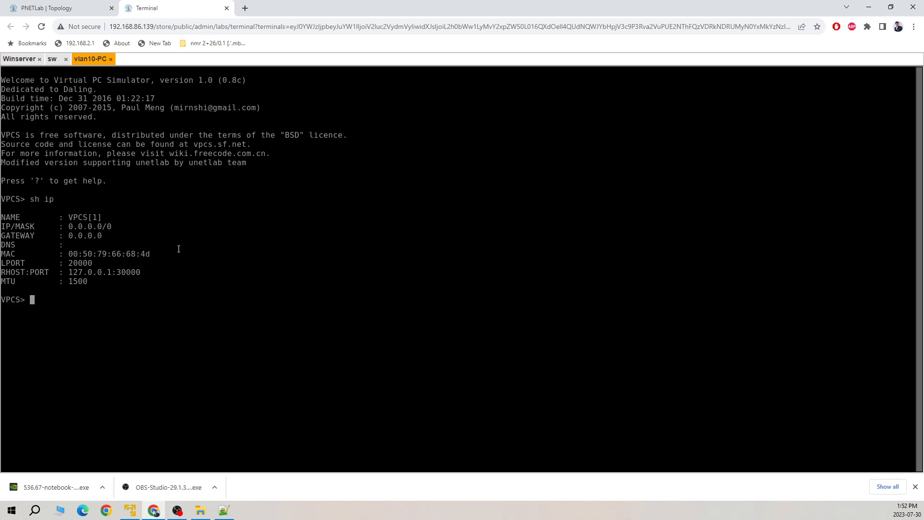
Step: Configure vlan10-PC with 'ip 192.168.10.1/24 192.168.10.100'
click(90, 7)
mouse_move(375, 182)
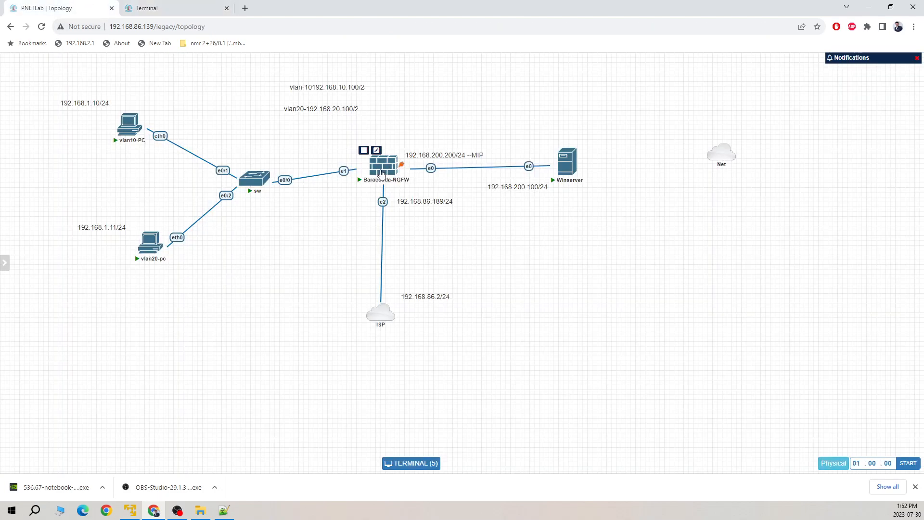
mouse_move(145, 229)
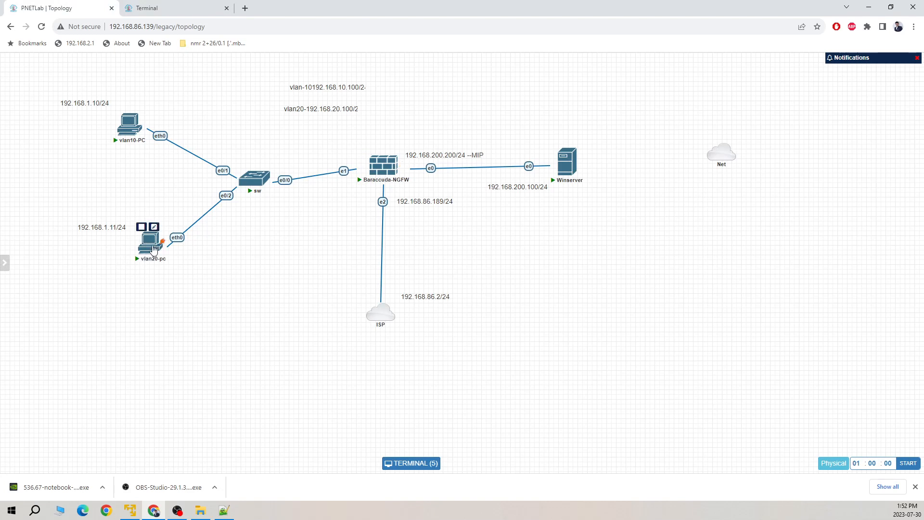
click(165, 11)
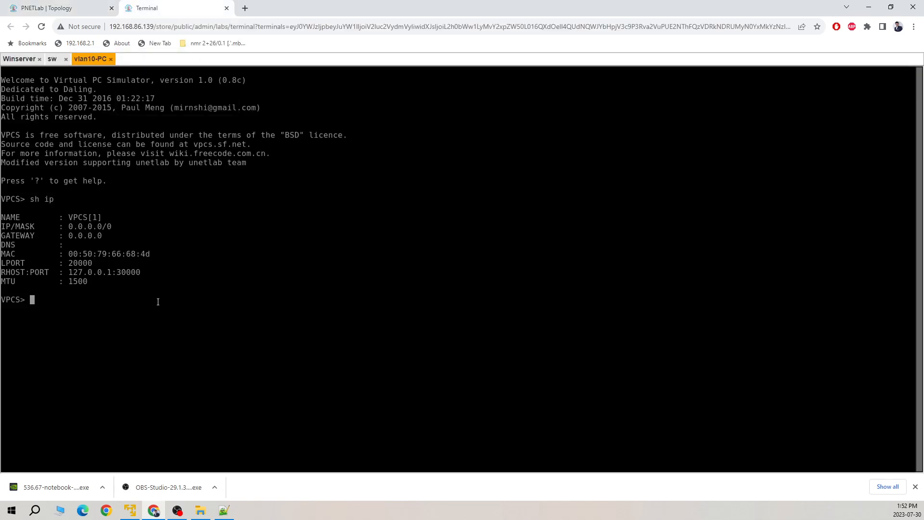
text(ip 192.168.10.1/24 192.168.10.100)
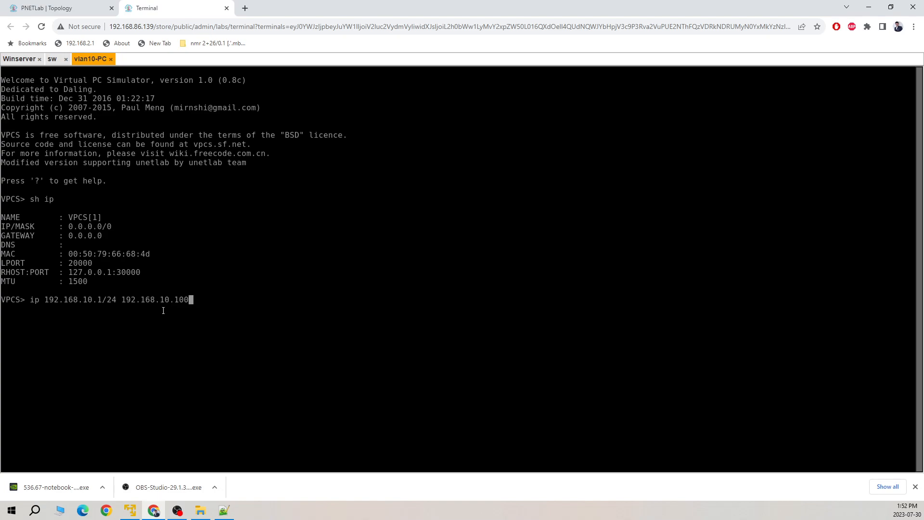
key(Return)
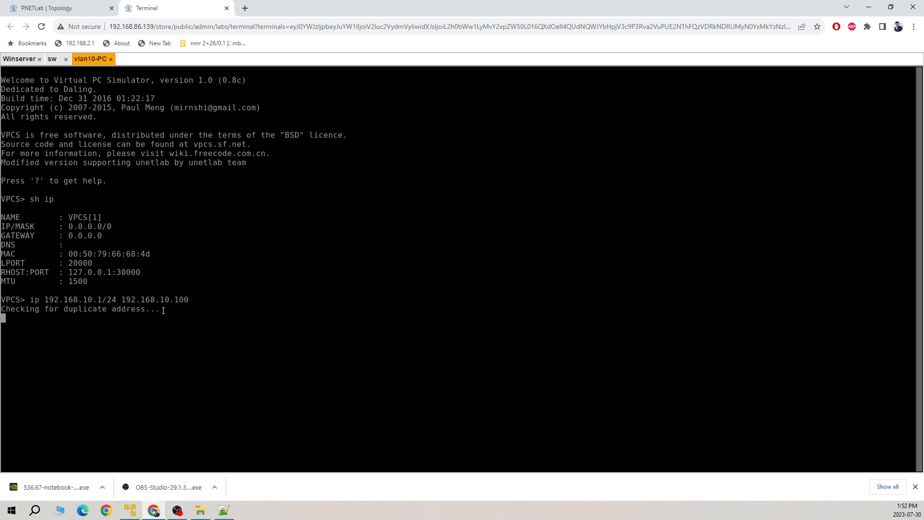
click(59, 11)
Step: Give vlan20-pc address 192.168.20.1/24 with gateway 192.168.20.100, fixing a typo
click(147, 242)
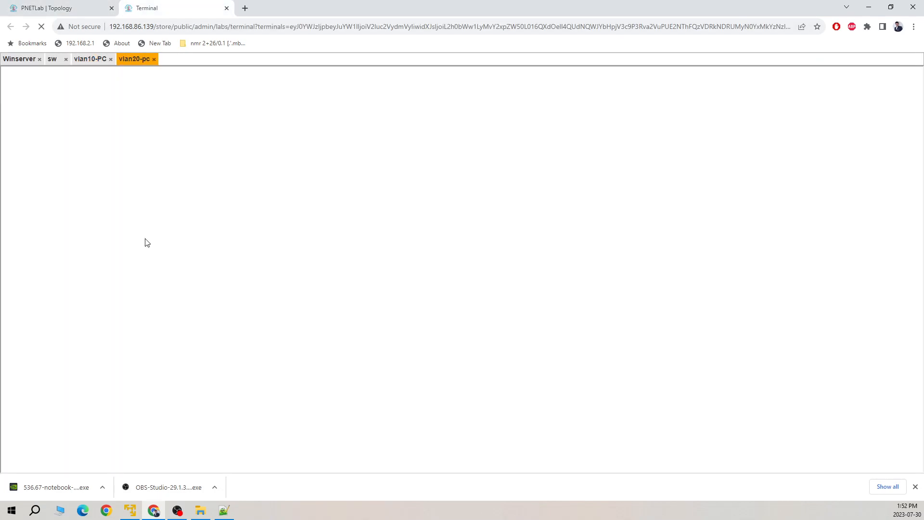
text(ip 19+2.168.20.1/24)
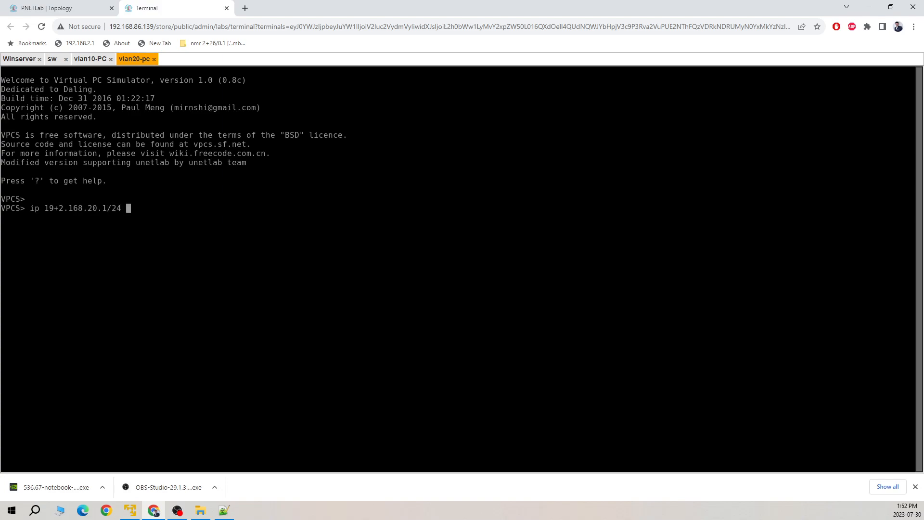
key(Left)
key(Left)
key(Left)
key(Left)
key(Left)
key(Left)
key(Left)
key(Left)
key(Left)
key(Left)
key(Left)
key(Left)
key(Left)
key(Left)
key(BackSpace)
key(Right)
key(Right)
key(Right)
key(Right)
key(Right)
key(Right)
key(Right)
key(Right)
key(Right)
key(Right)
key(Right)
key(Right)
key(Right)
key(Right)
text(192.168.20.100)
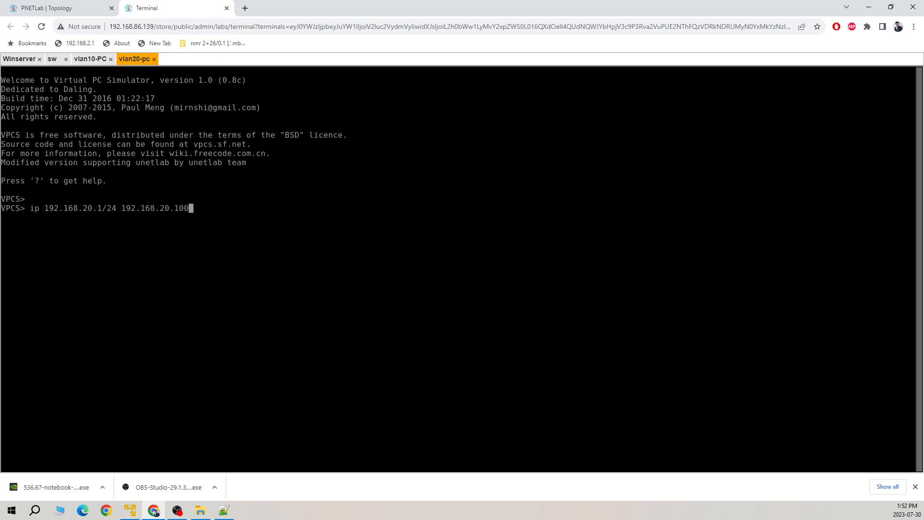
key(Return)
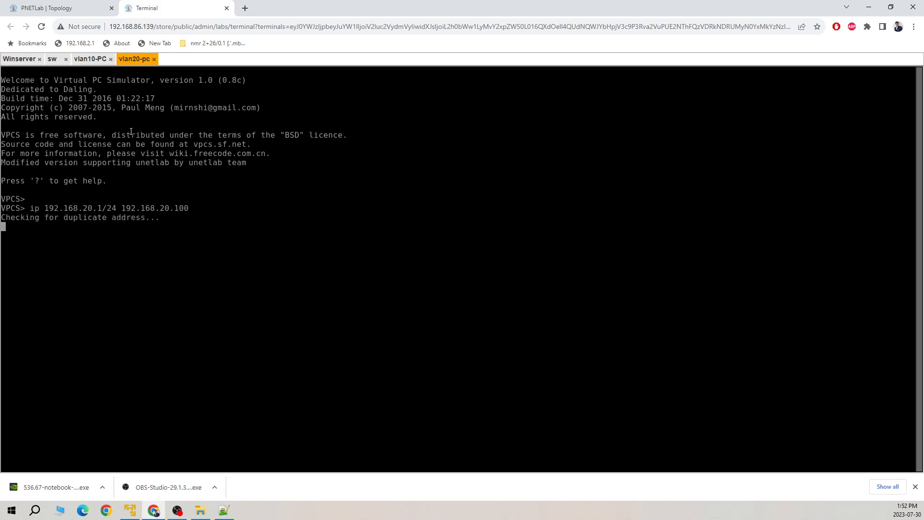
Step: From vlan10-PC, ping the VLAN 10 gateway 192.168.10.100
click(91, 59)
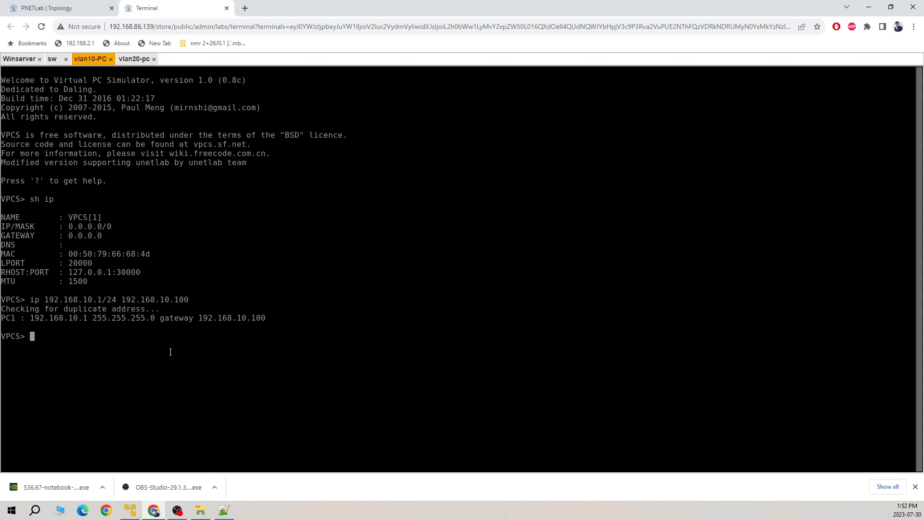
drag(97, 320, 55, 318)
click(118, 380)
text(ping 192.168.10.100)
key(Return)
Step: Ping the VLAN 20 gateway from vlan20-pc, then bring up the Winserver console
click(135, 59)
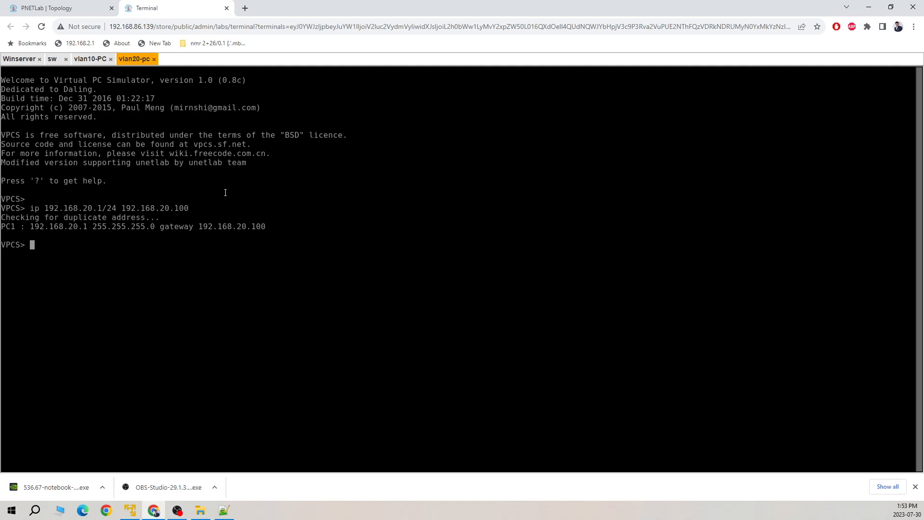
text(ping 192.168.20.100)
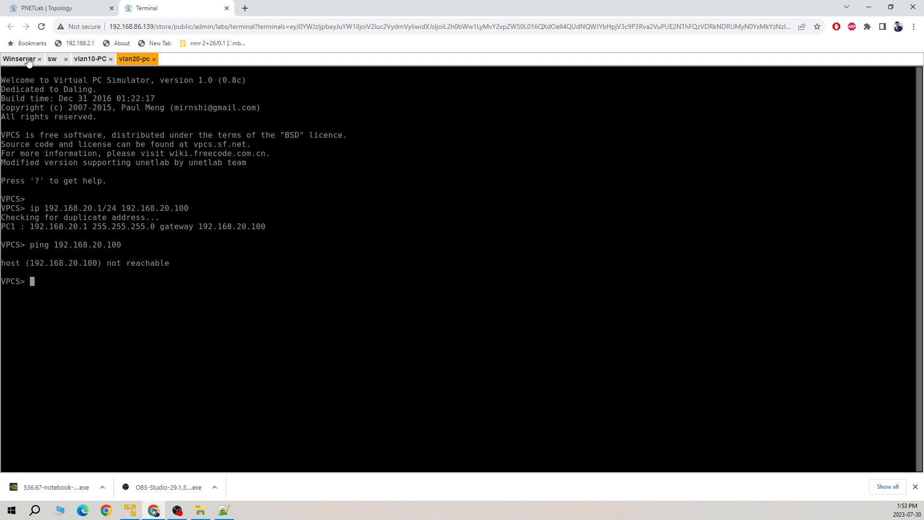
click(49, 8)
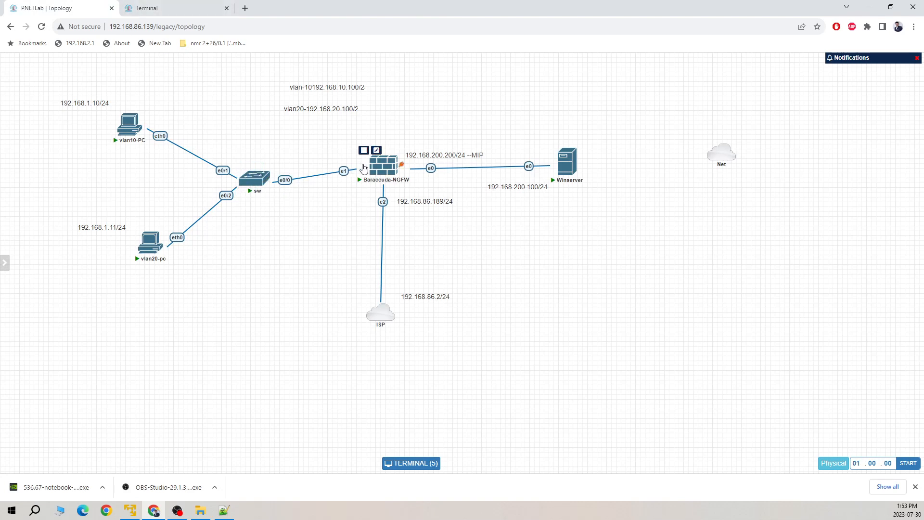
click(155, 8)
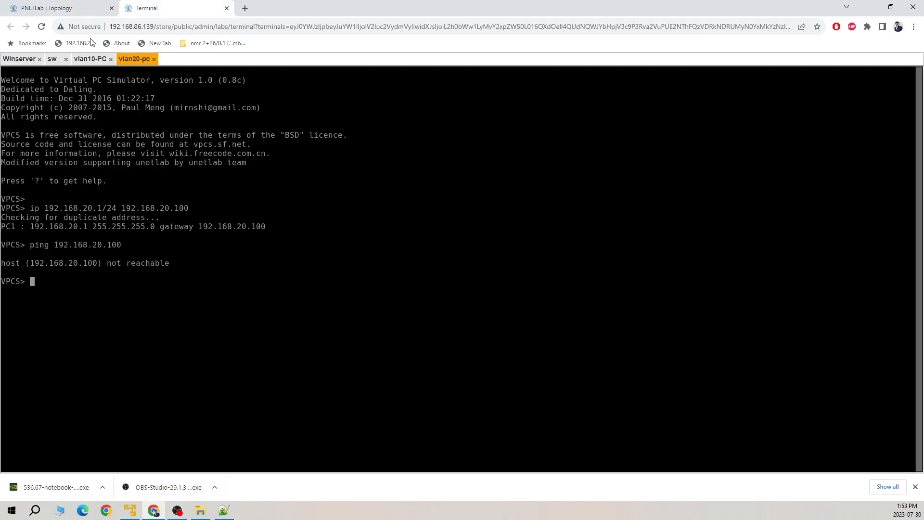
click(27, 59)
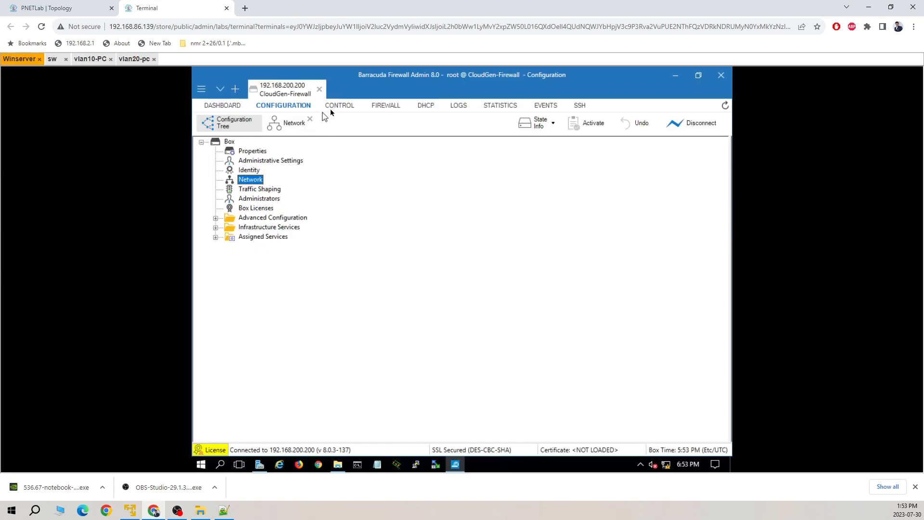
Step: Review the firewall's Network status, Live sessions and History log
click(344, 107)
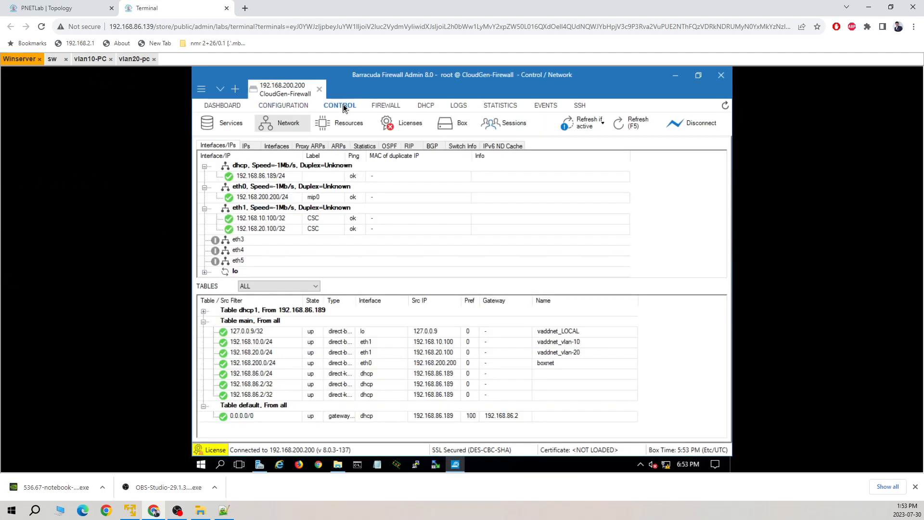
click(389, 105)
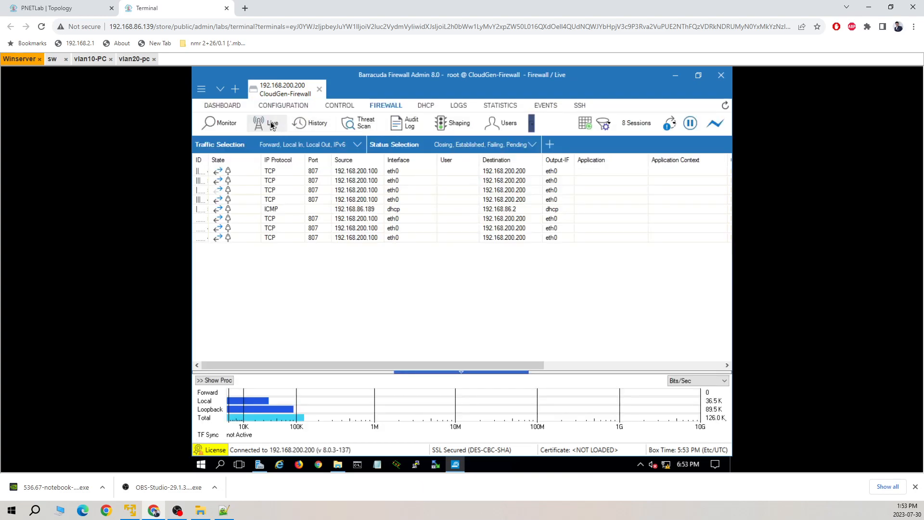
click(312, 124)
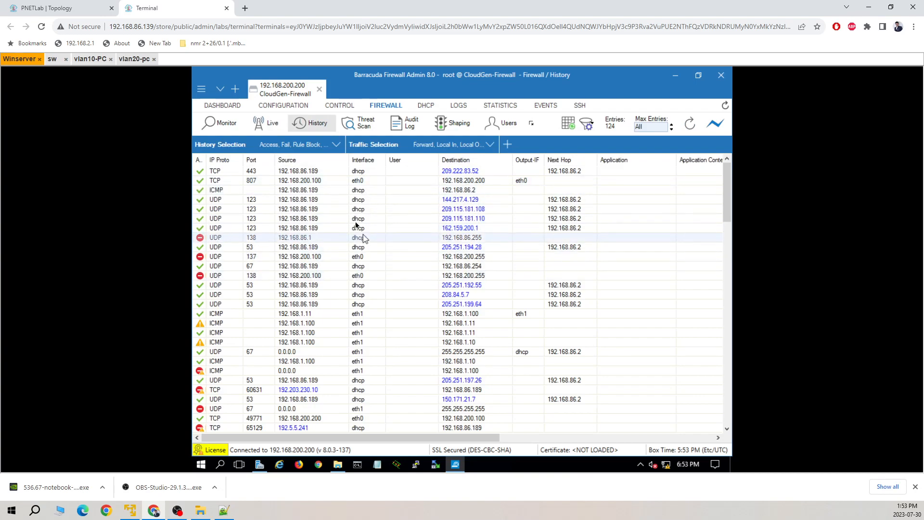
Step: Return to the vlan10-PC console in PNETLab
click(94, 12)
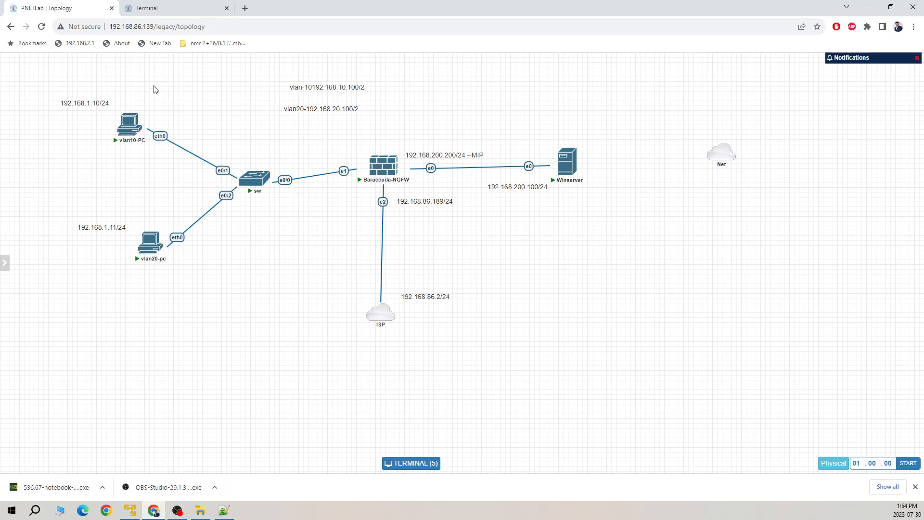
click(157, 11)
click(90, 59)
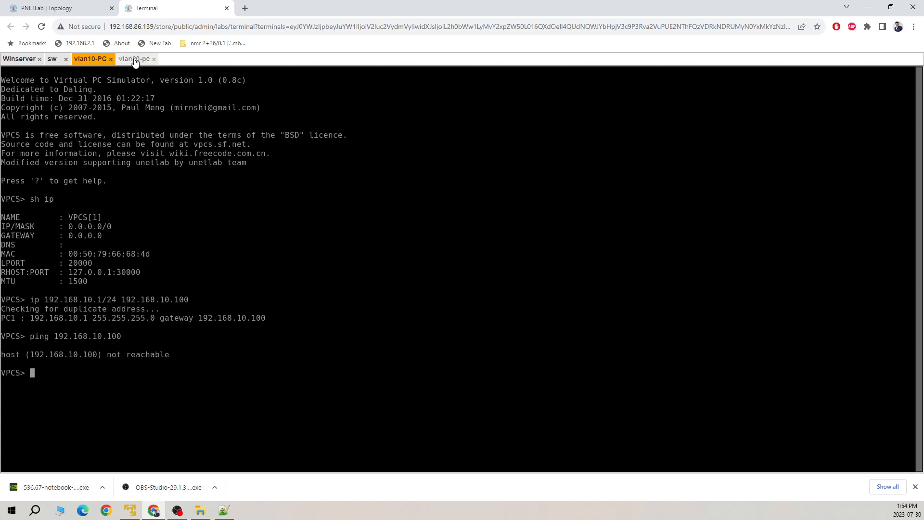
Step: Glance at the vlan20-pc console, then refresh the firewall admin's service tabs on Winserver
click(153, 59)
click(20, 60)
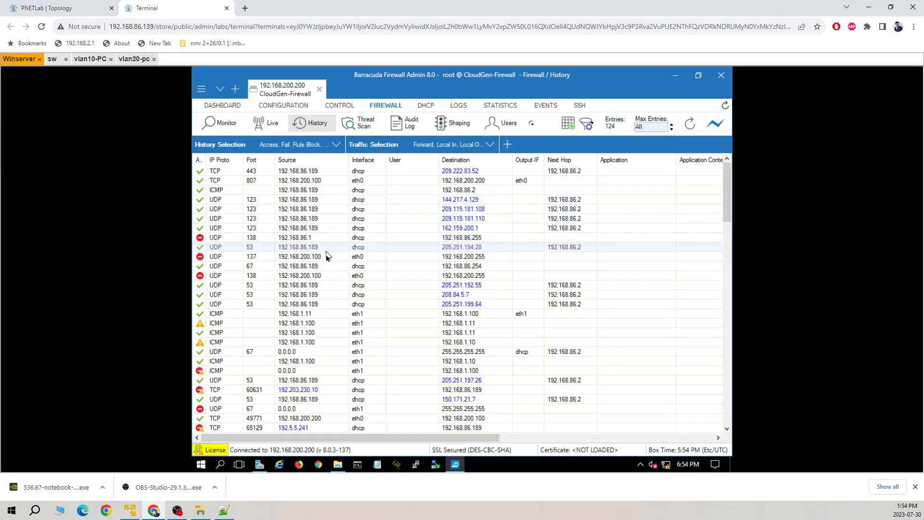
scroll(326, 299, down, 9)
scroll(326, 299, up, 9)
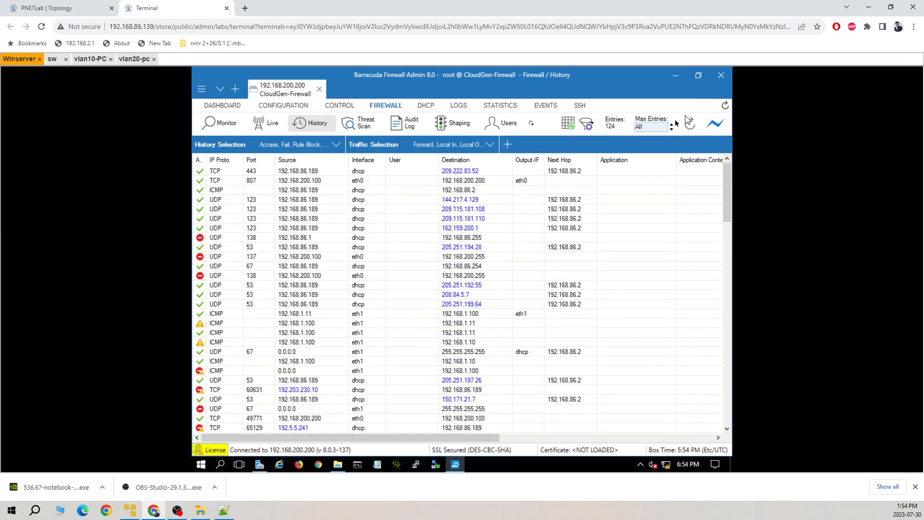
click(723, 107)
click(619, 118)
Step: Review the lab topology diagram, then return to the Winserver firewall admin console
click(83, 10)
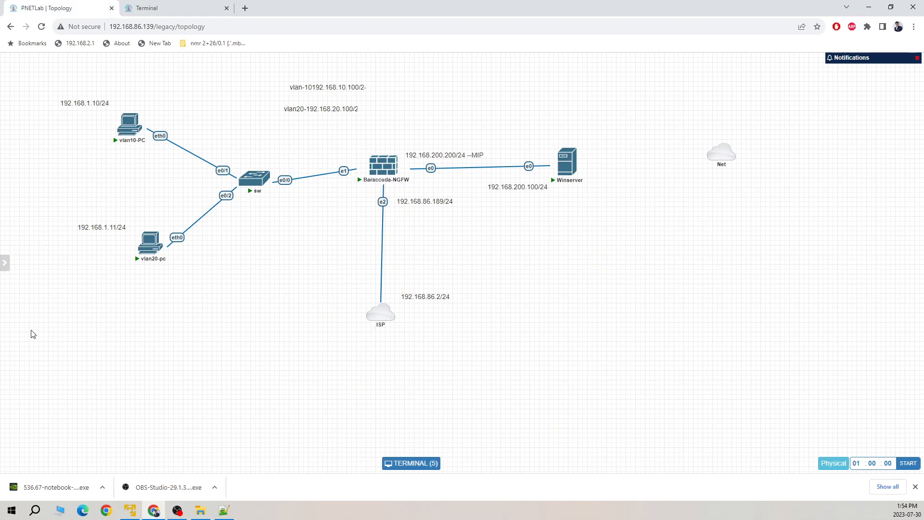
key(ctrl+Tab)
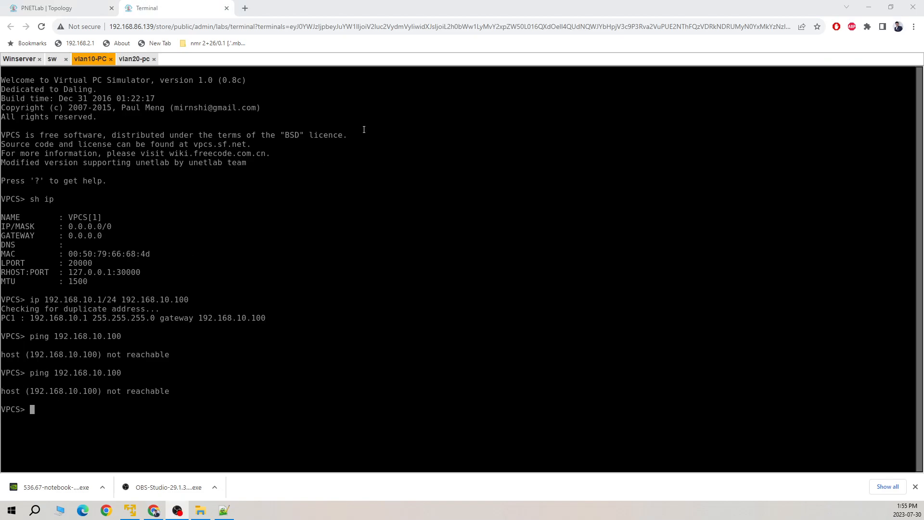
click(14, 59)
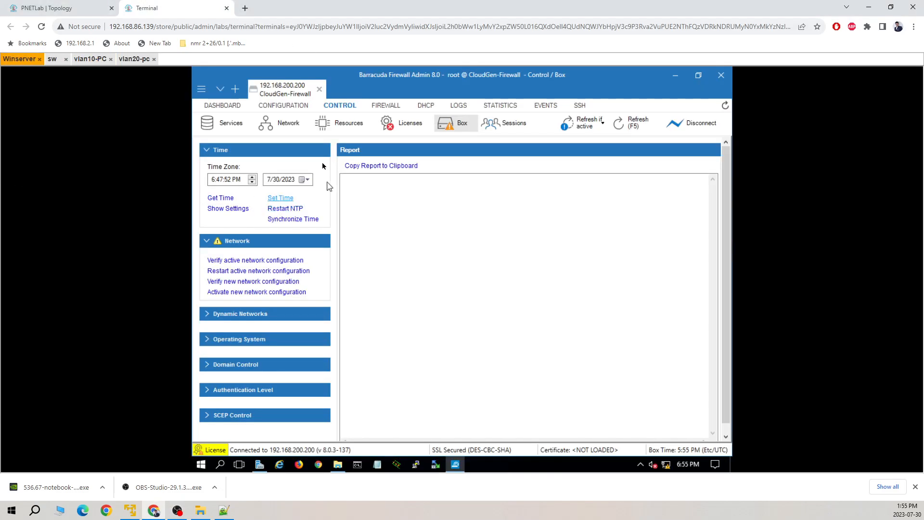
Step: Check live interfaces and the vlan10/vlan20 Virtual LANs, then start 'Activate new network configuration'
click(279, 123)
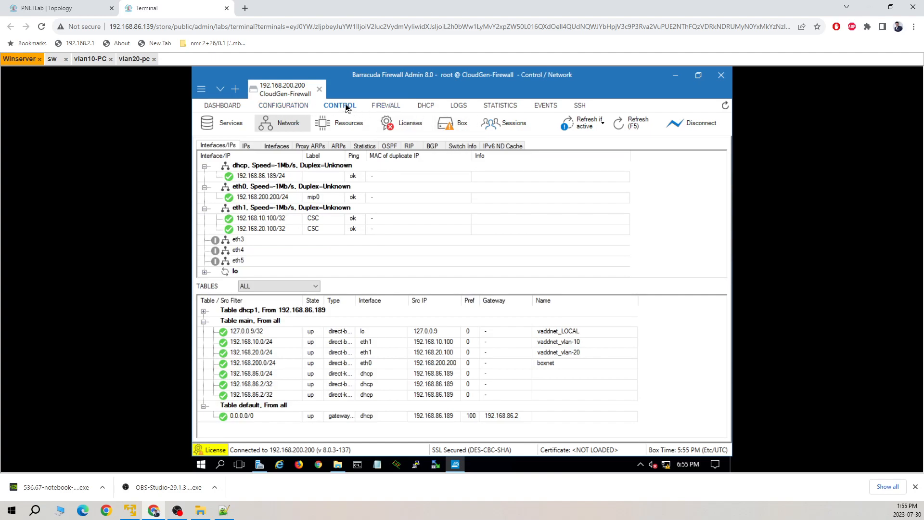
click(456, 127)
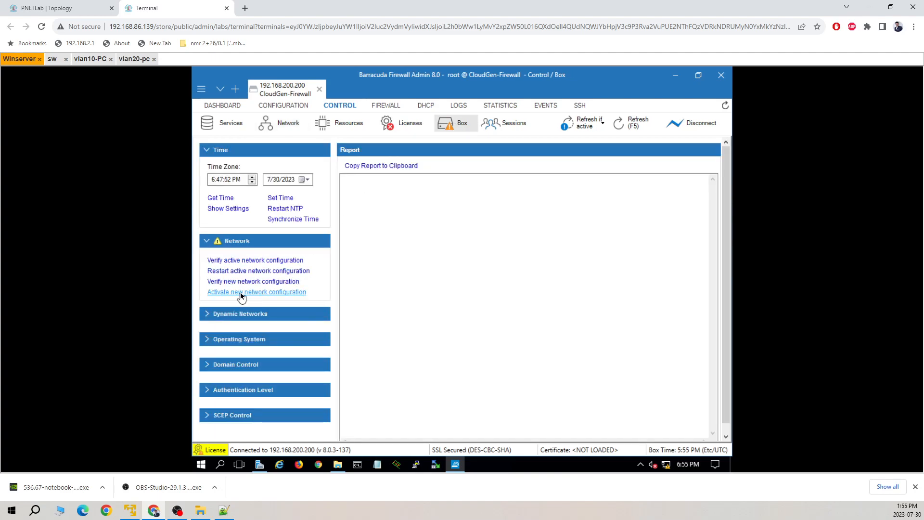
click(290, 106)
click(290, 123)
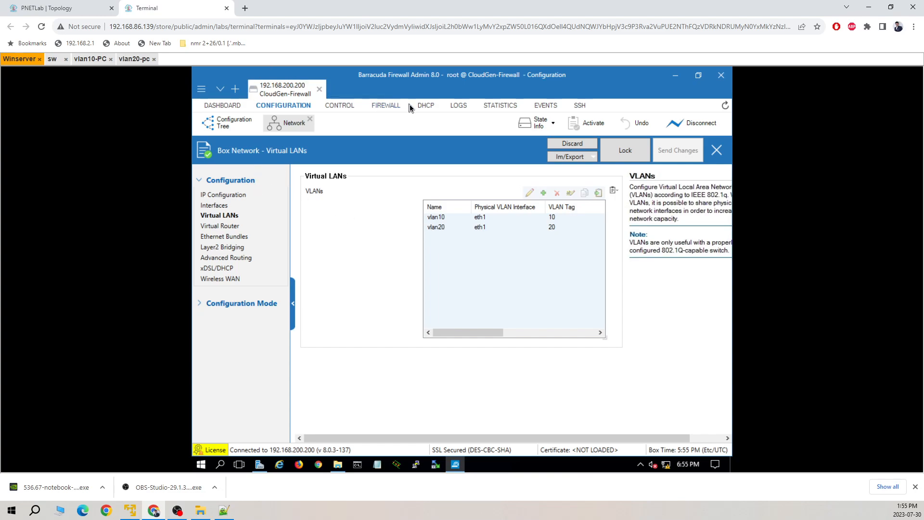
click(347, 108)
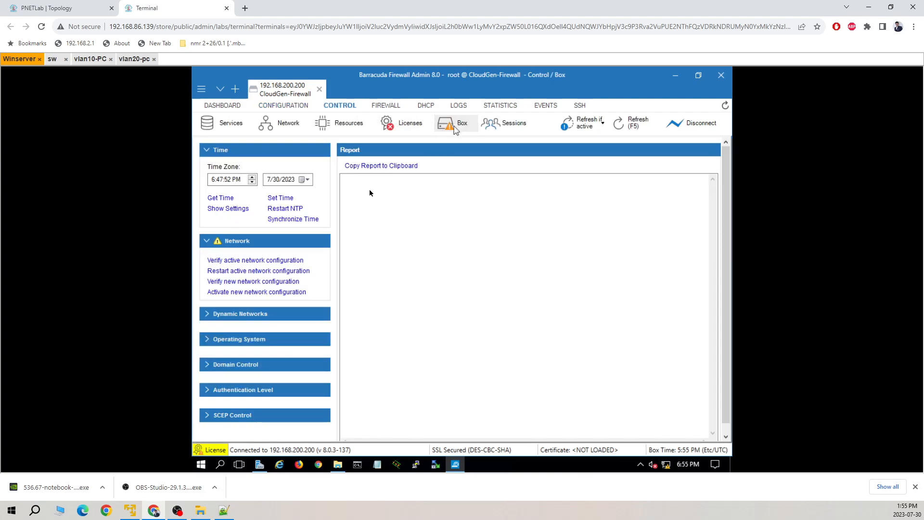
click(251, 292)
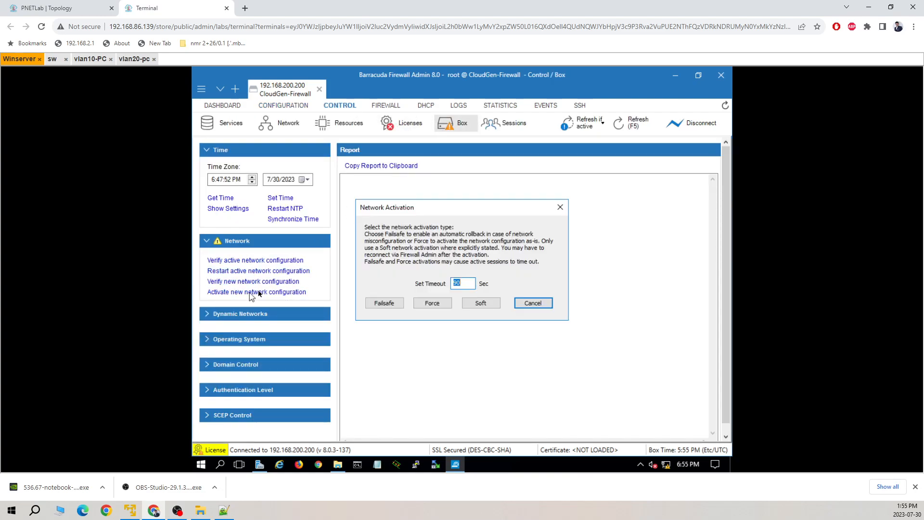
Step: Activate the network configuration with Failsafe and acknowledge 'Network Configuration Reconfigured'
click(384, 302)
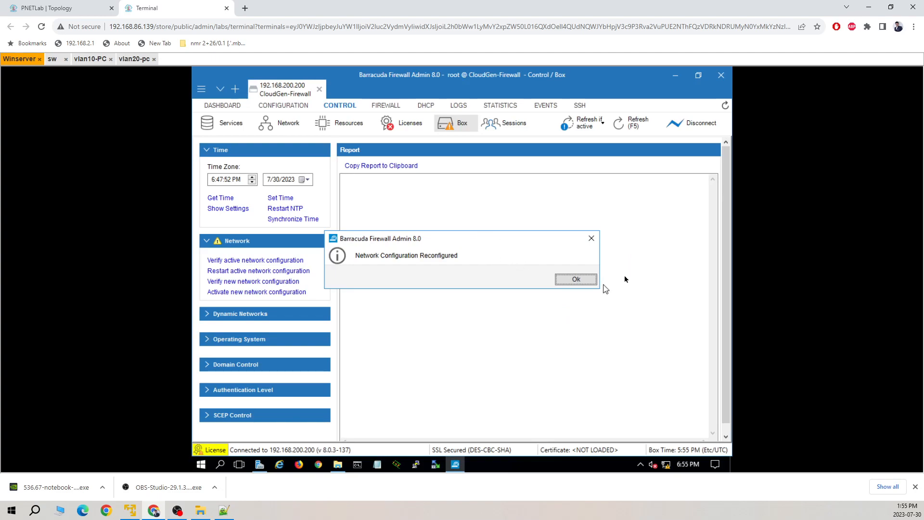
click(576, 279)
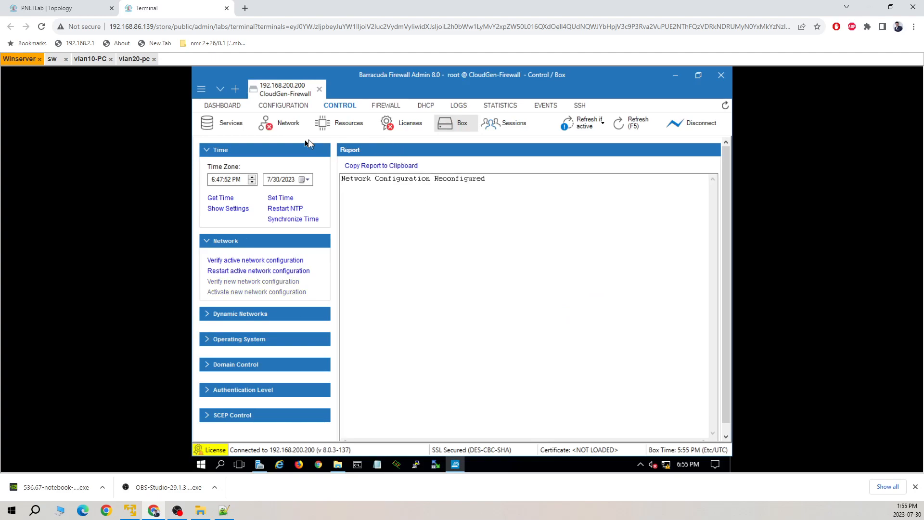
Step: Inspect the live status entries 192.168.10.100/32, 192.168.20.100/32 and the default route
click(286, 126)
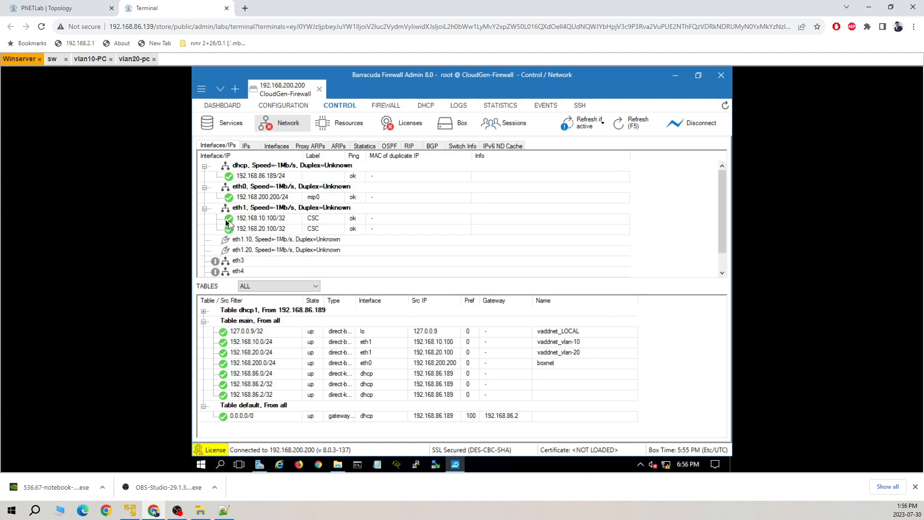
click(272, 221)
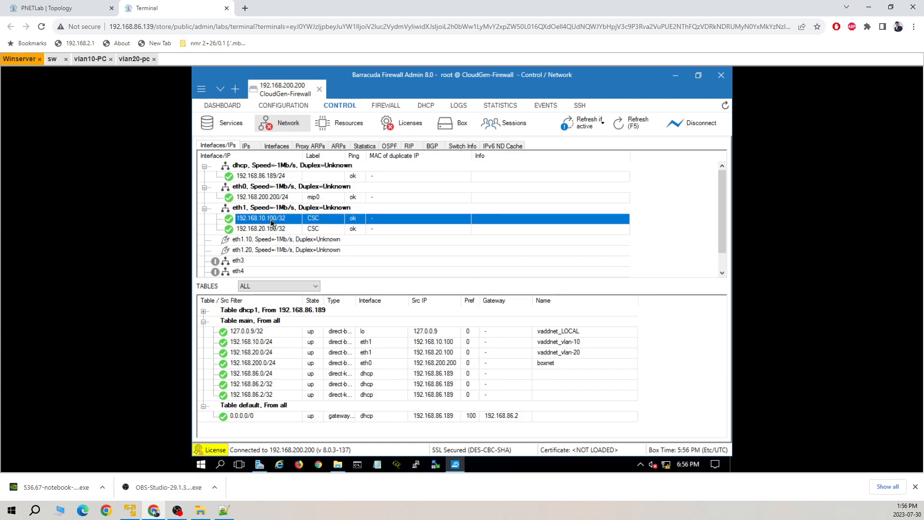
click(278, 229)
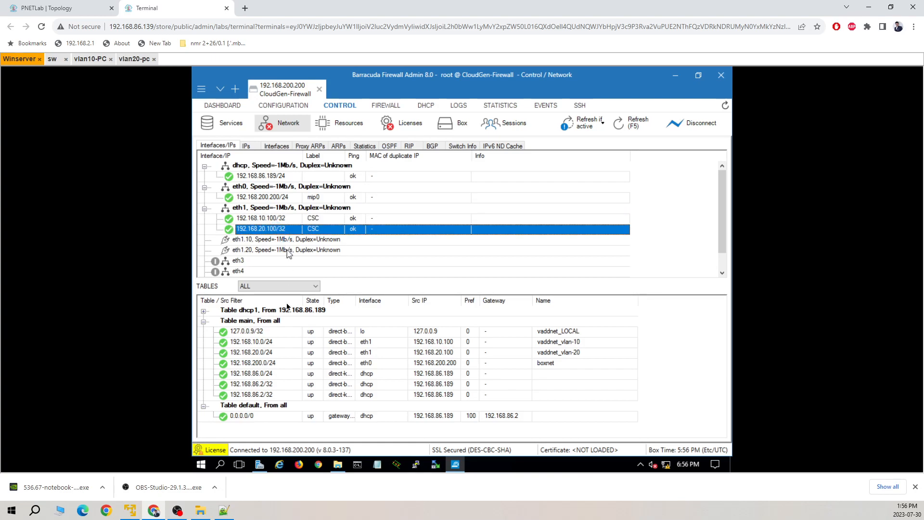
click(260, 407)
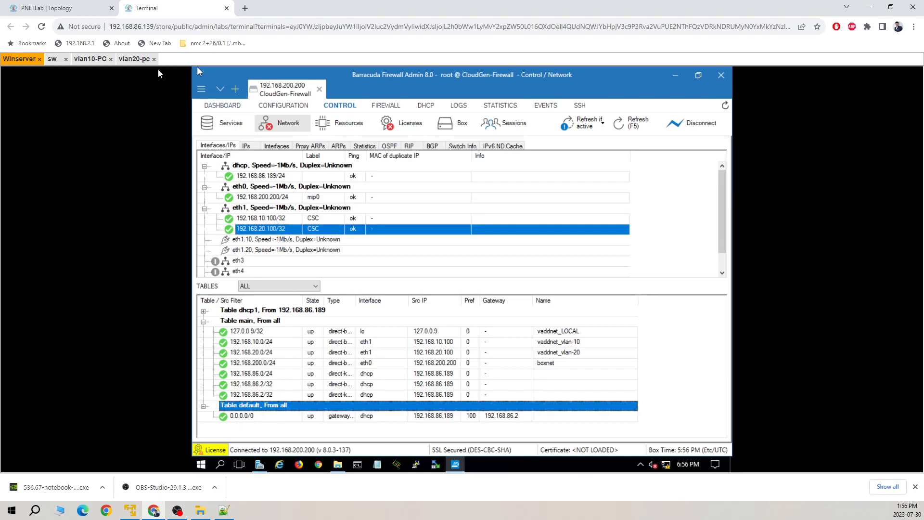
Step: Retry the vlan10-PC ping, then check the eth1.10 and eth1.20 VLAN interfaces
click(92, 59)
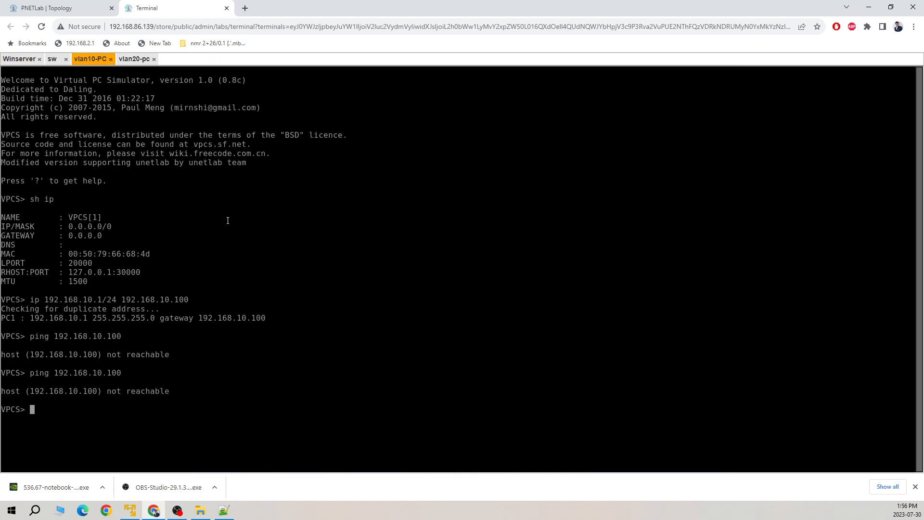
key(Up)
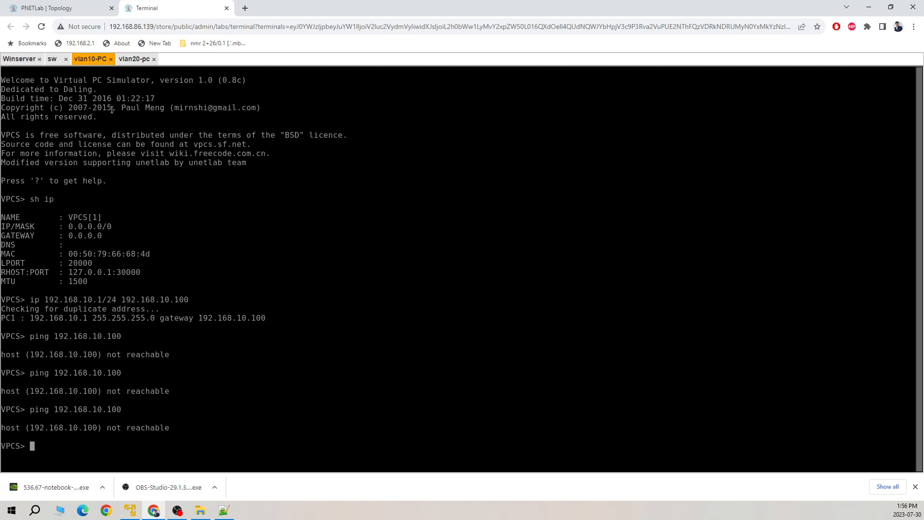
click(25, 59)
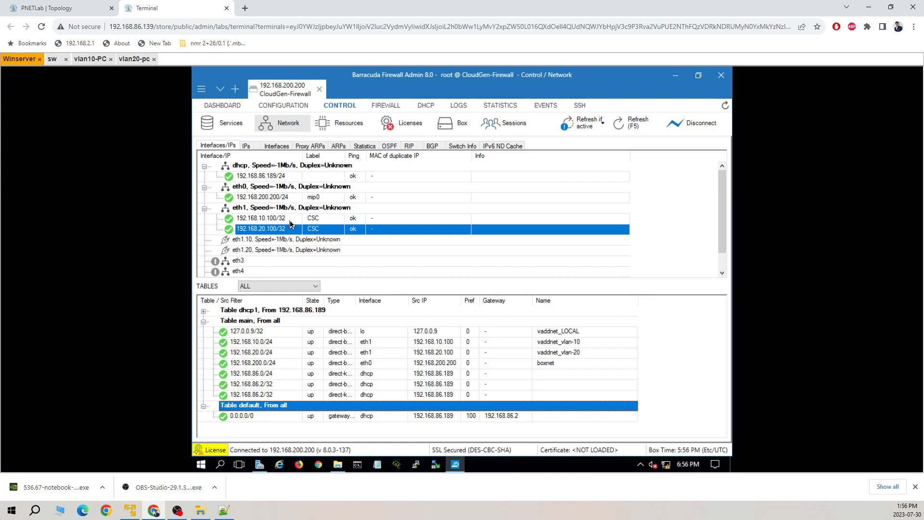
click(573, 126)
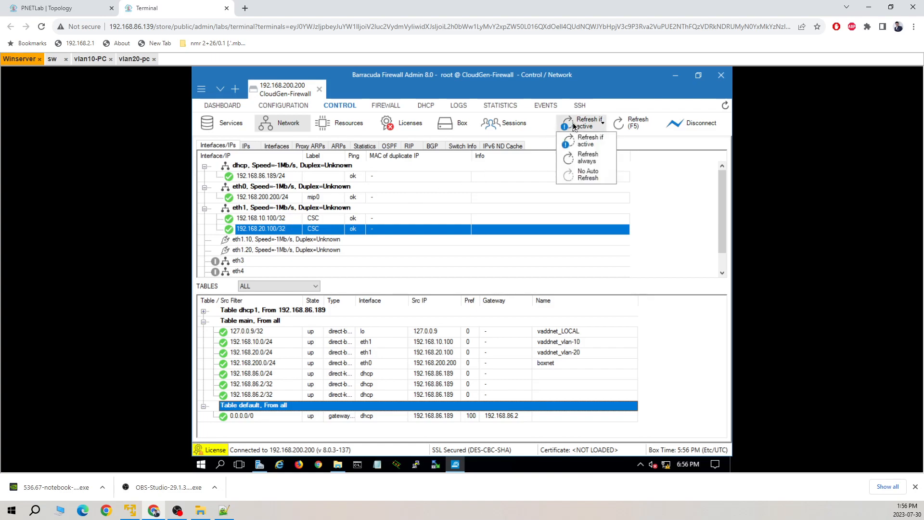
click(663, 187)
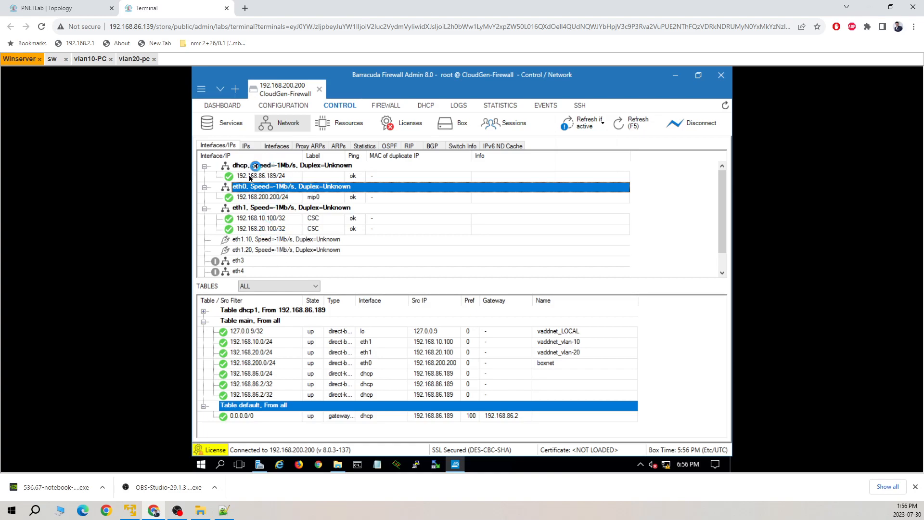
click(253, 241)
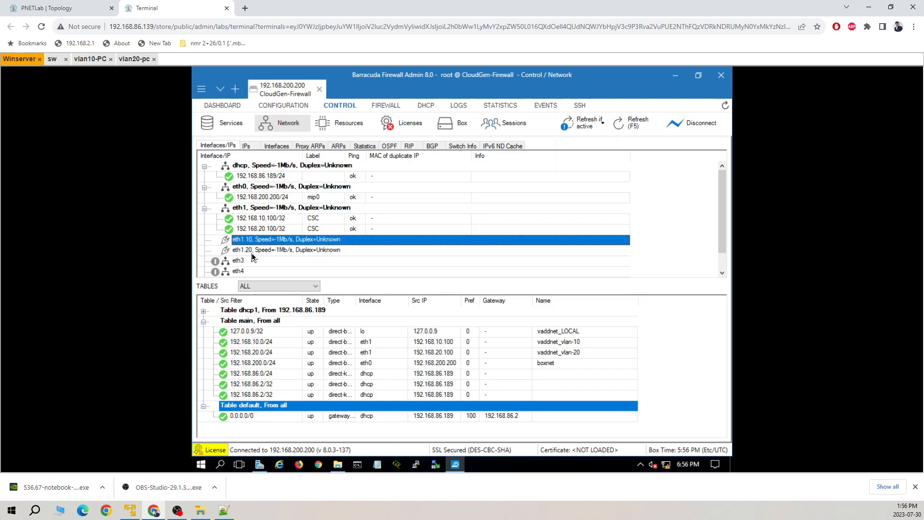
click(251, 253)
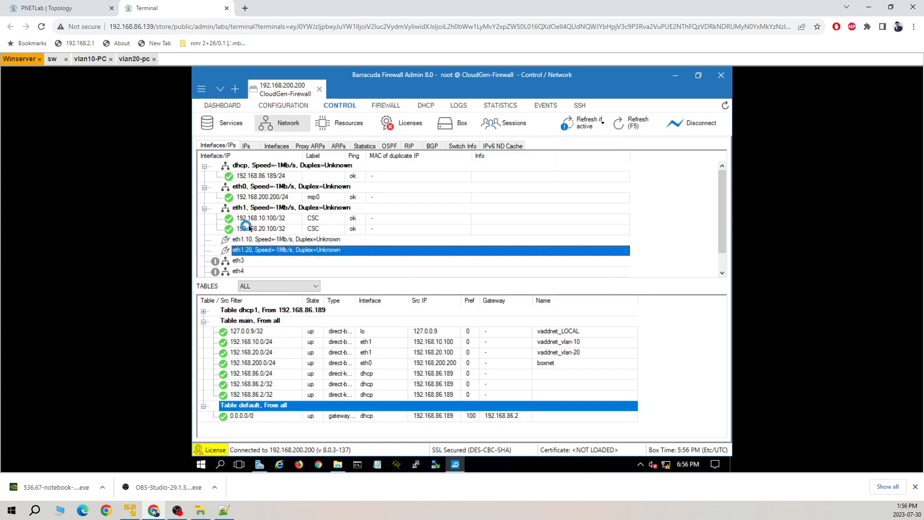
click(251, 244)
Step: Open the Interfaces IP Configuration with vlan-10 and vlan-20 on eth1 and lock it for editing
click(287, 106)
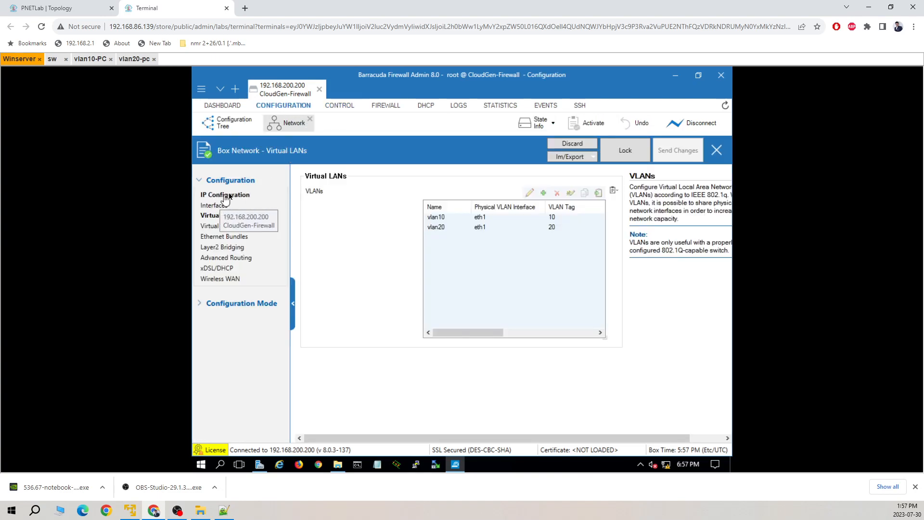
click(215, 206)
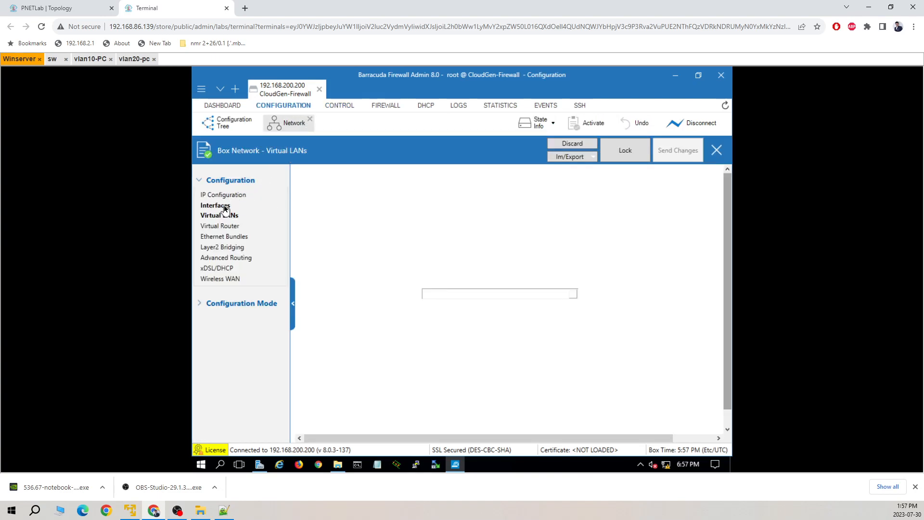
click(224, 195)
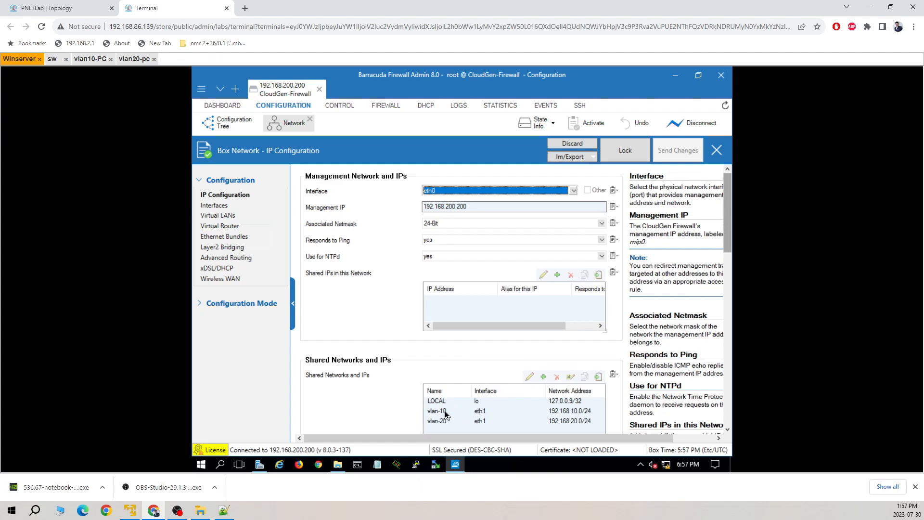
click(625, 154)
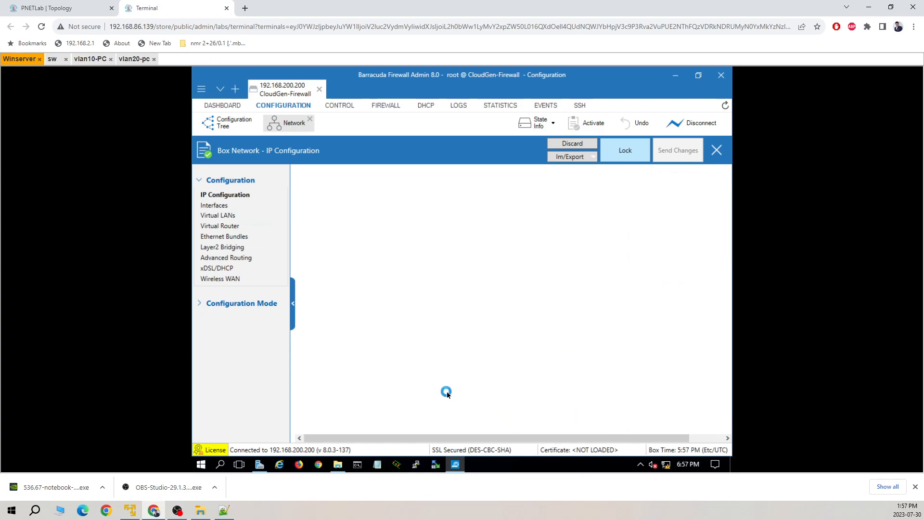
click(631, 154)
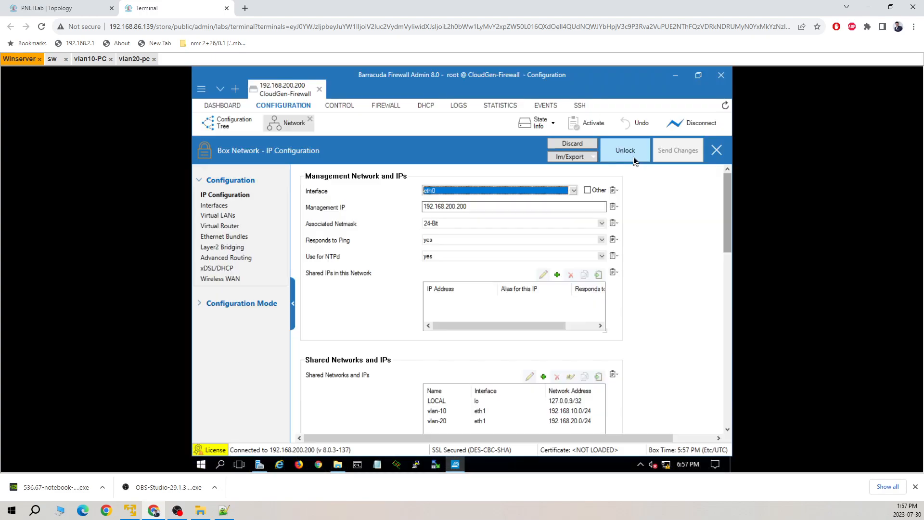
Step: Move the vlan-10 shared network onto interface eth1.10
click(450, 412)
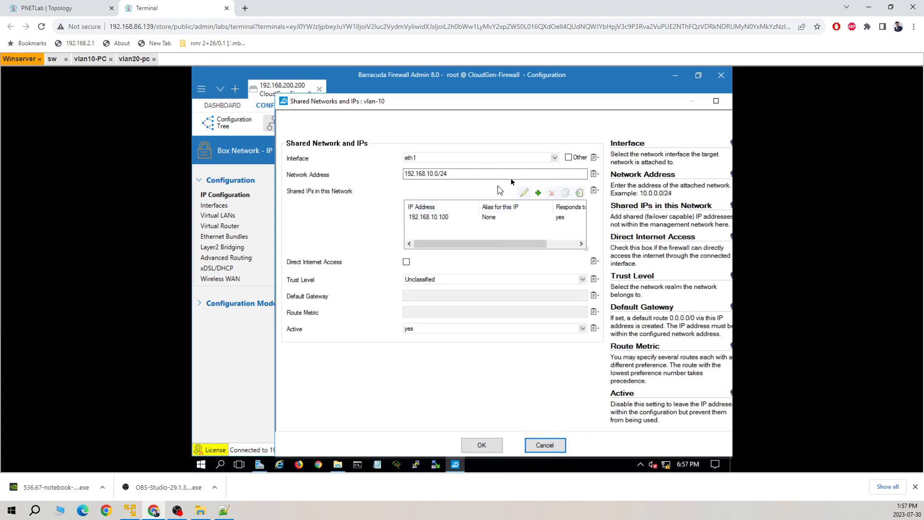
click(554, 159)
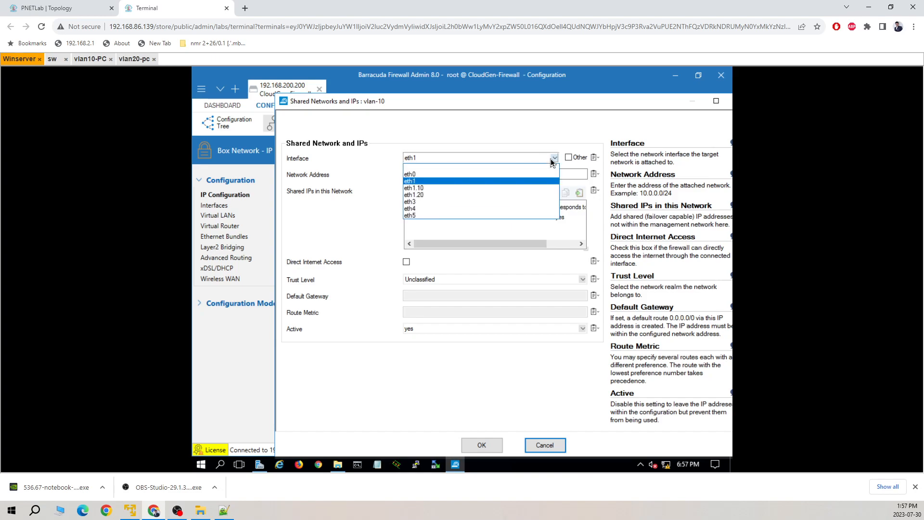
click(455, 189)
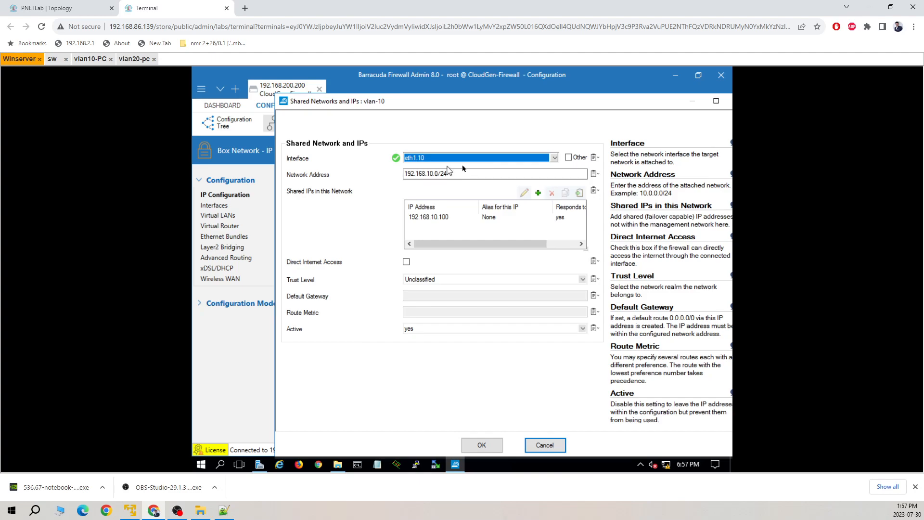
click(482, 445)
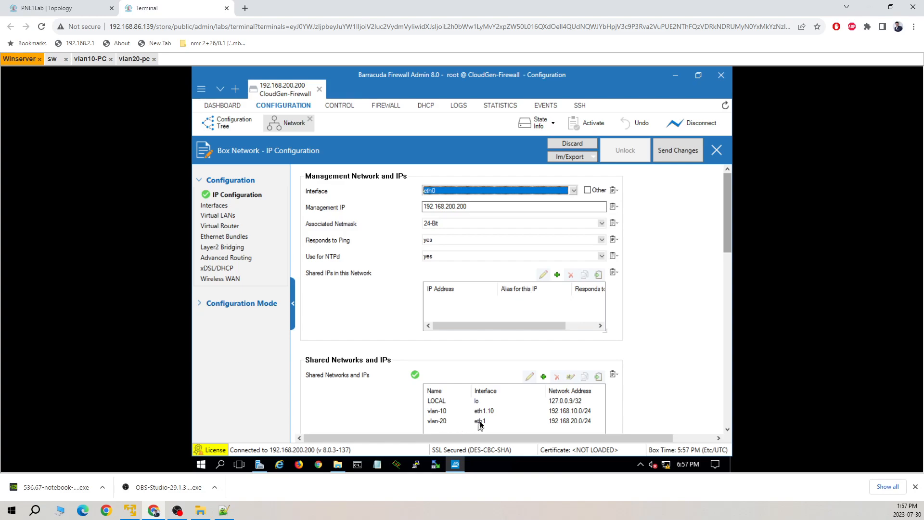
Step: Move the vlan-20 shared network onto interface eth1.20
double_click(447, 422)
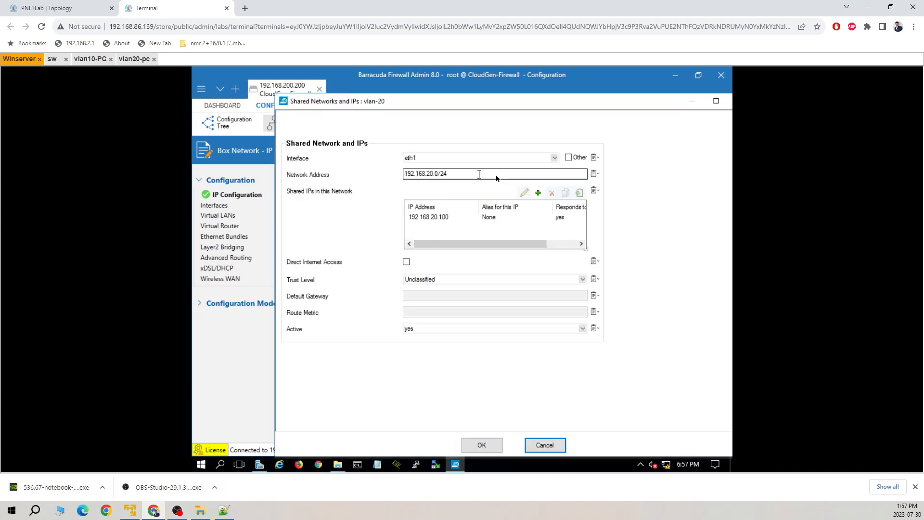
click(554, 157)
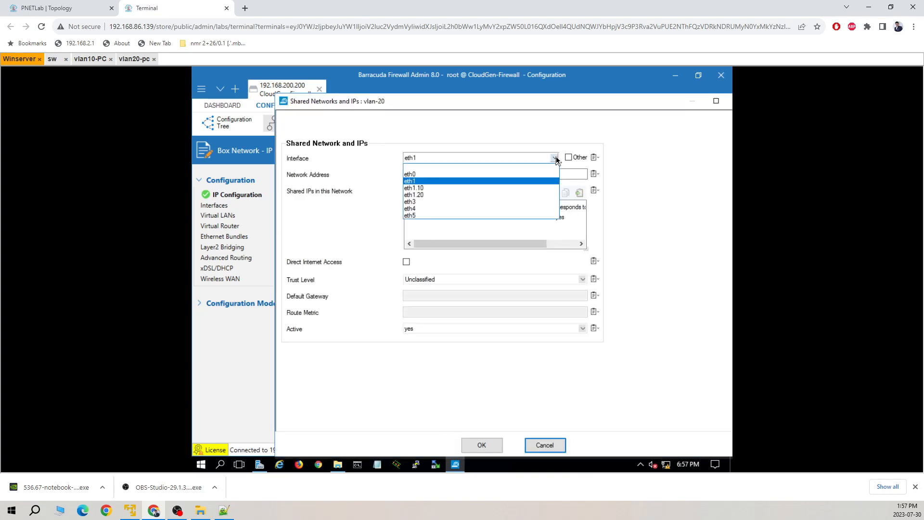
click(453, 195)
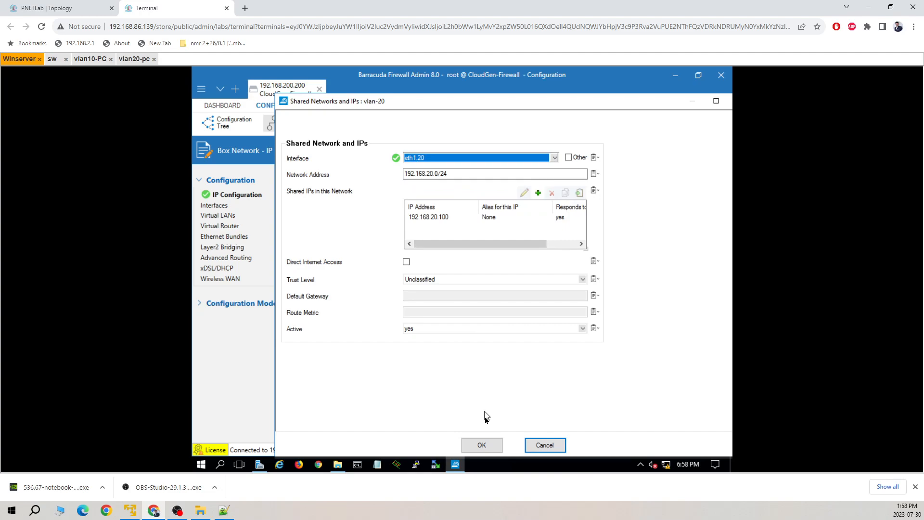
click(482, 445)
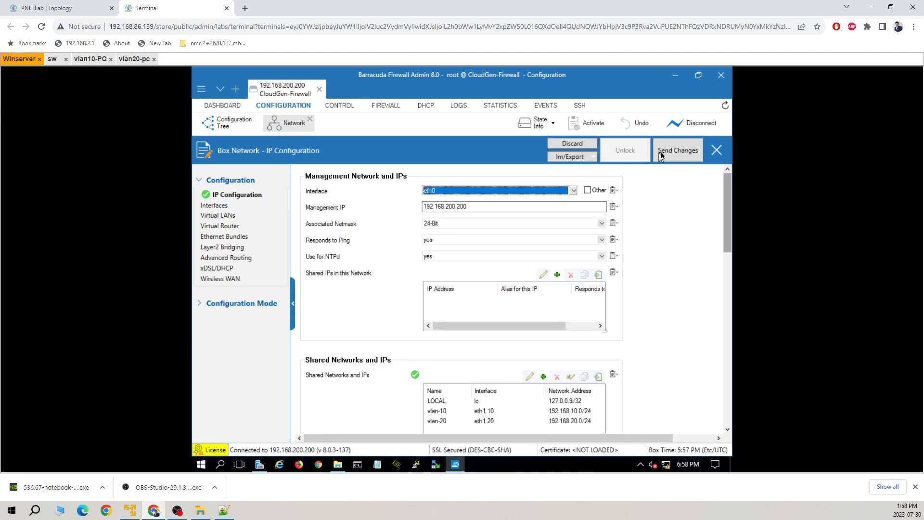
Step: Send the IP Configuration changes and confirm their activation
click(668, 151)
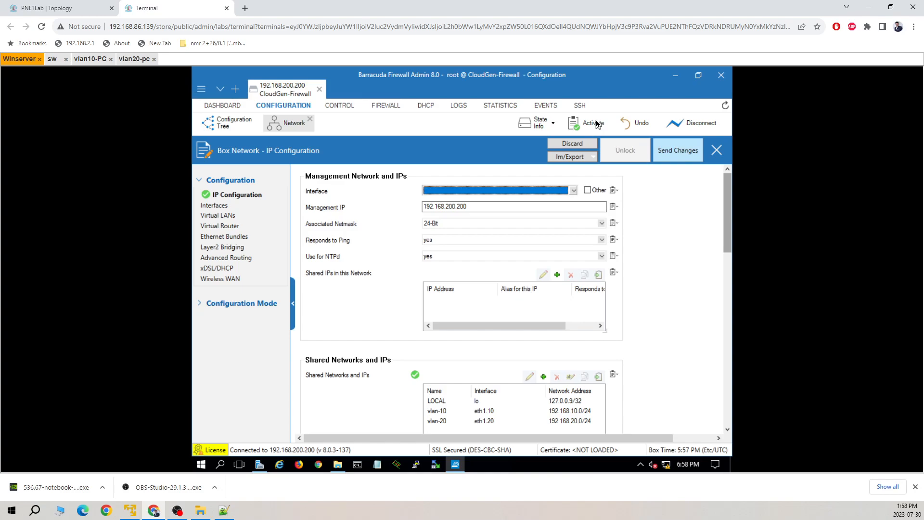
click(593, 129)
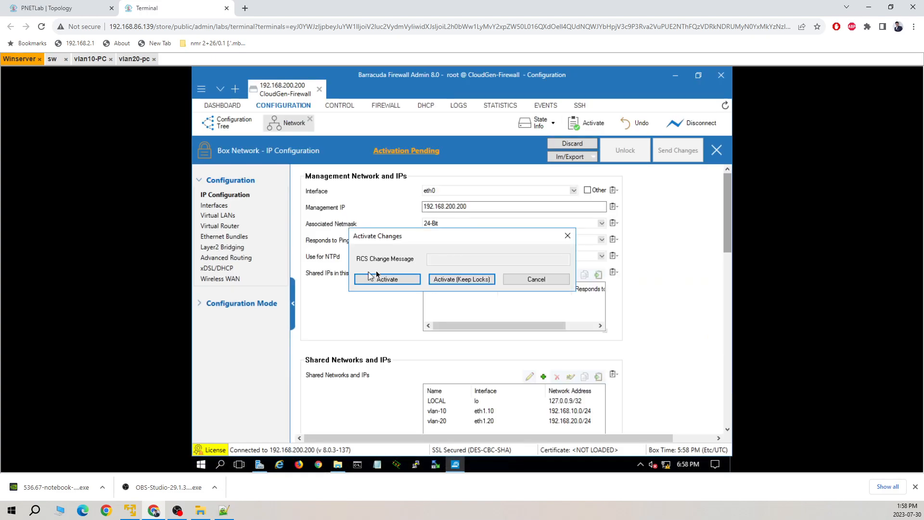
click(385, 280)
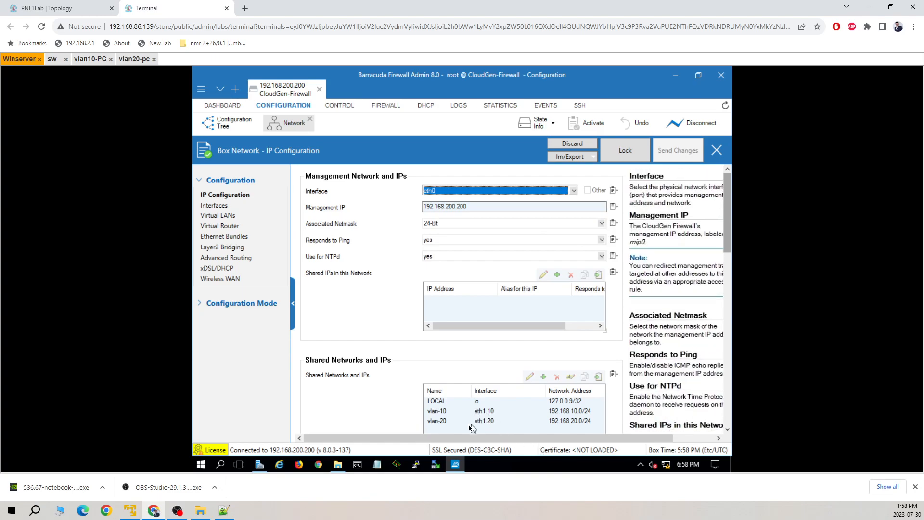
Step: Expand eth1.10 (192.168.10.100) and eth1.20 (192.168.20.100) in the live network status
click(347, 105)
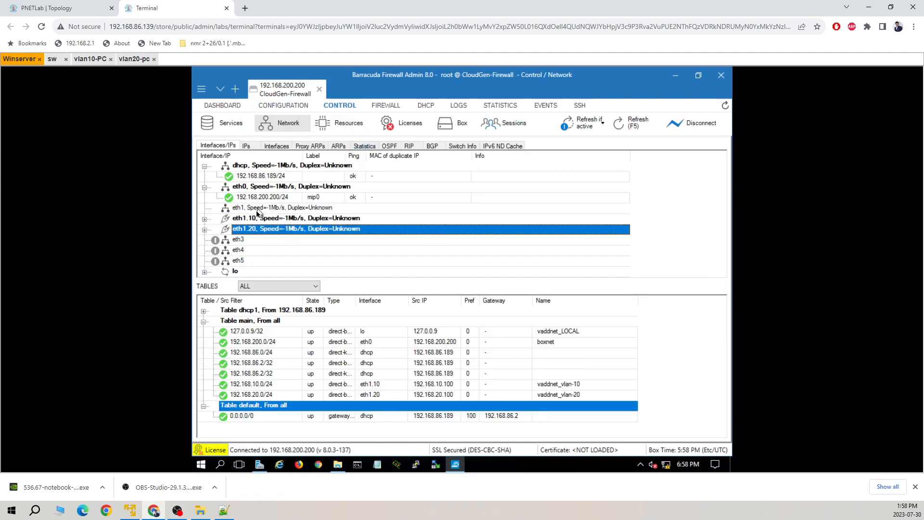
click(205, 219)
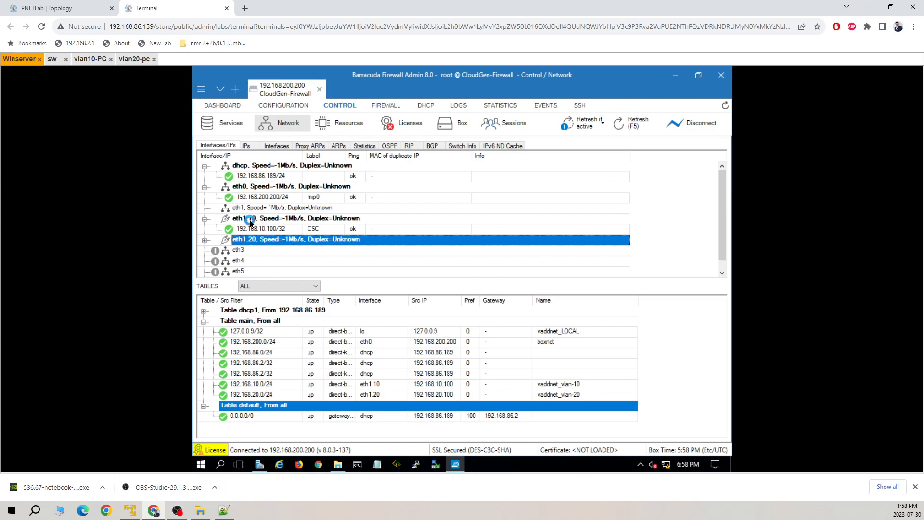
click(205, 240)
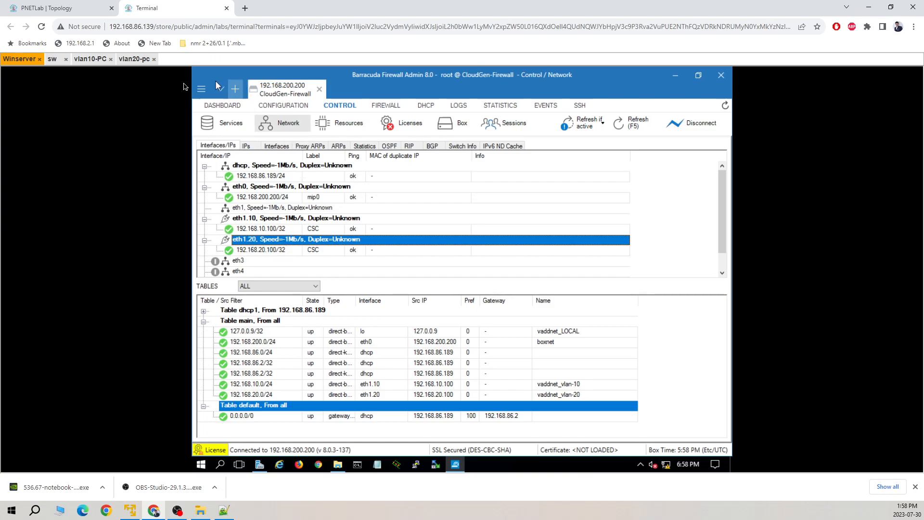
Step: Rerun the gateway pings from vlan10-PC and vlan20-pc (to 192.168.20.100)
click(91, 60)
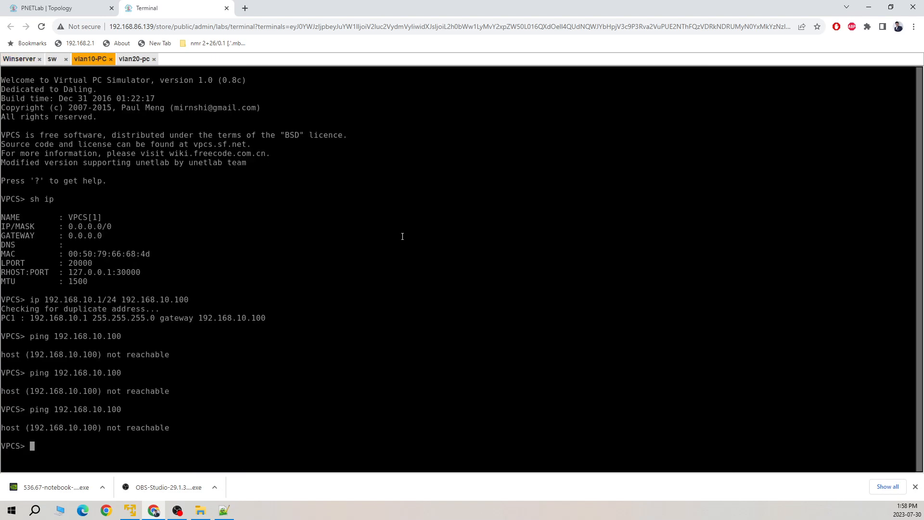
key(Up)
key(Return)
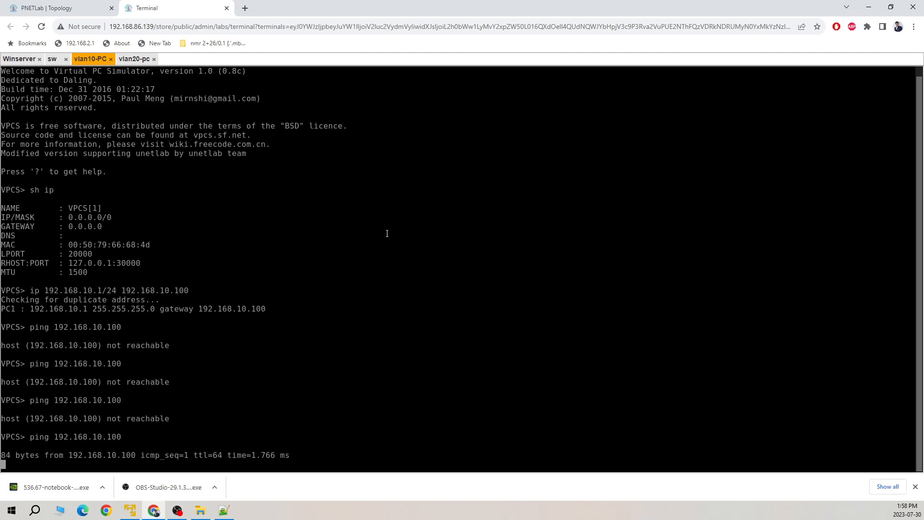
click(147, 60)
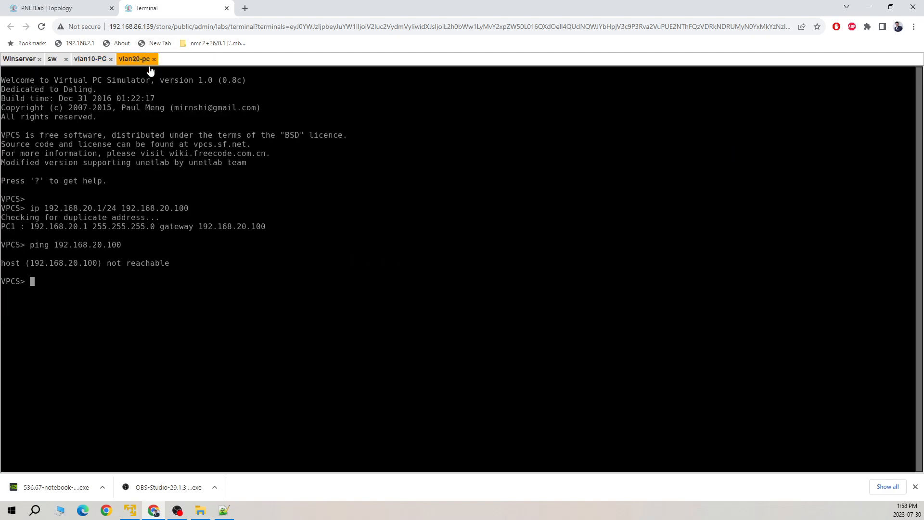
key(Up)
key(Return)
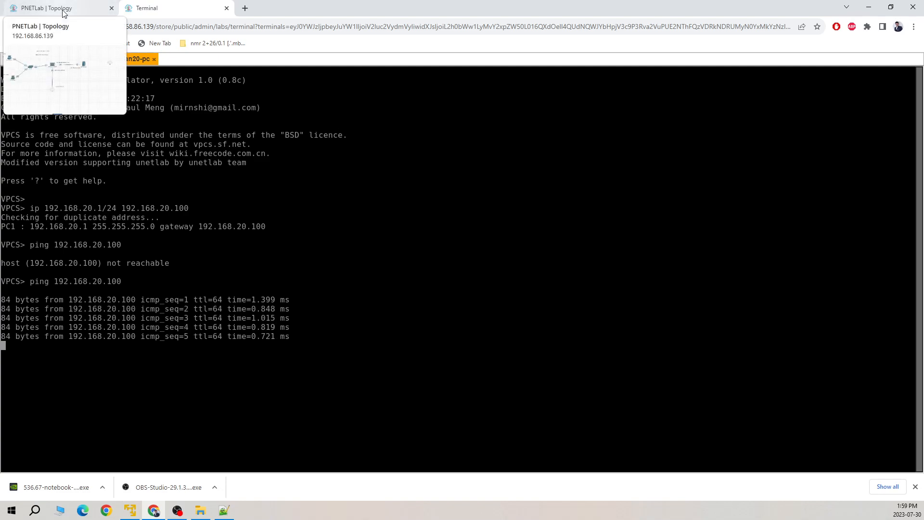
Step: Ping 8.8.8.8 from vlan20-pc, then return to the lab topology diagram
drag(202, 364, 219, 352)
text(ping 8.8.8.8)
key(Return)
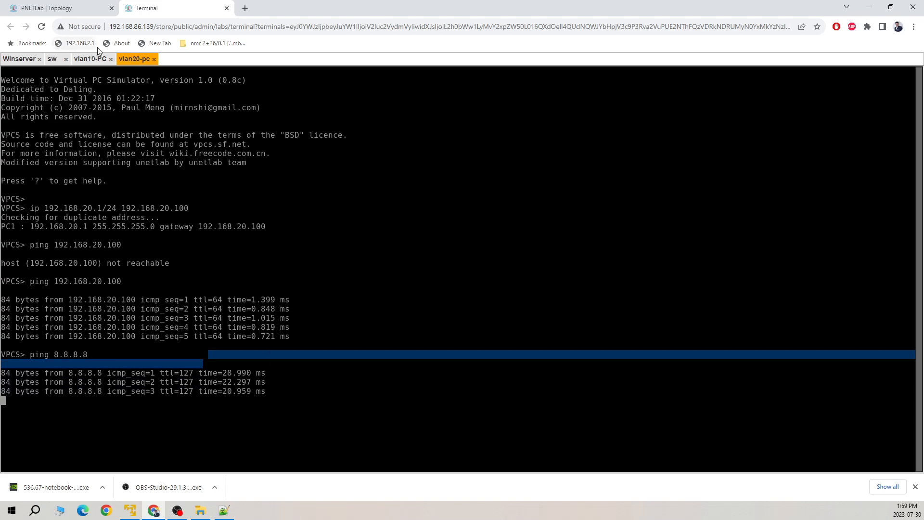
click(54, 8)
mouse_move(137, 124)
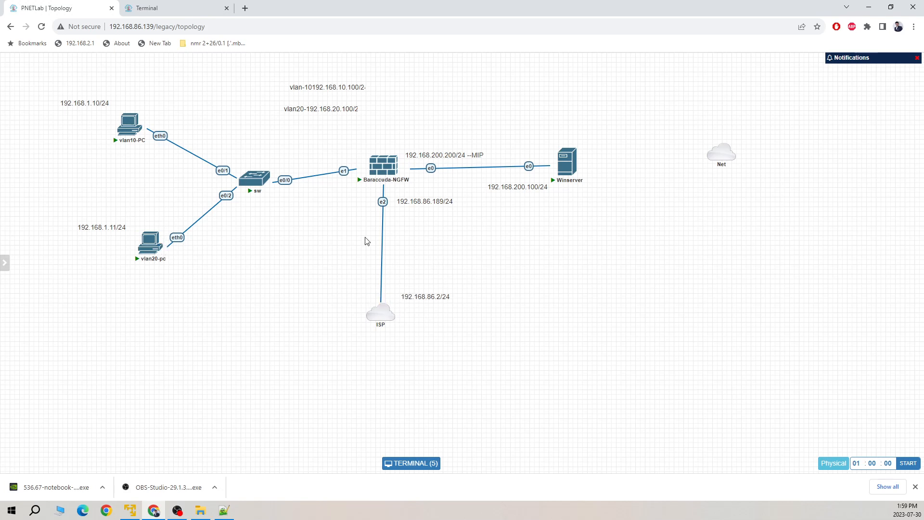
Step: On Winserver, open Configuration Tree > Assigned Services > NGFW (Firewall) > Forwarding Rules
click(168, 13)
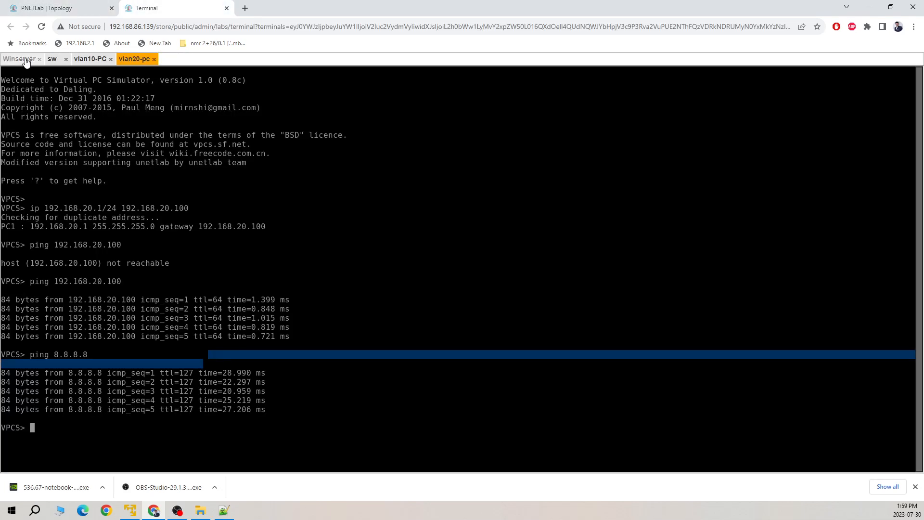
click(26, 60)
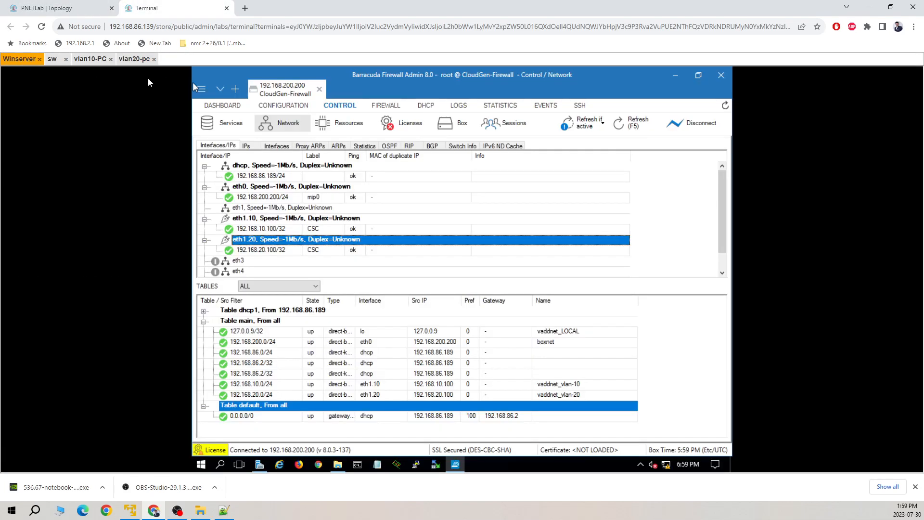
click(281, 107)
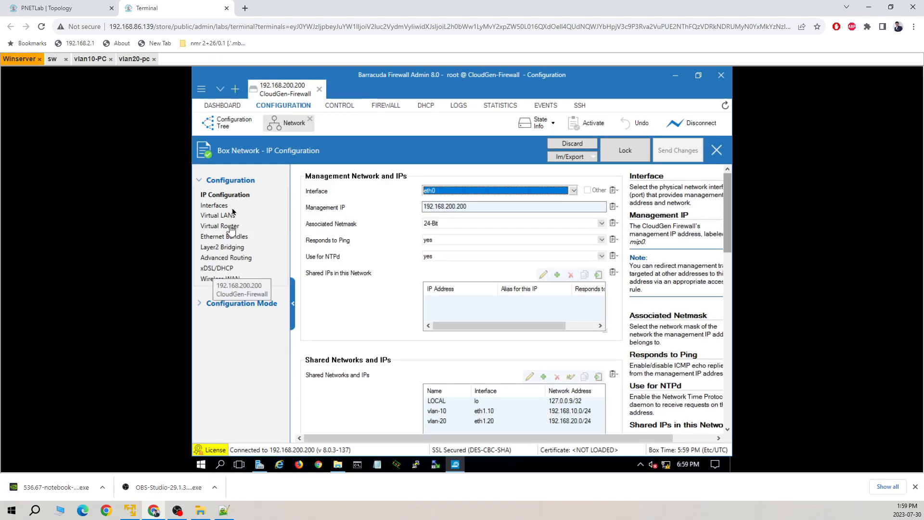
click(225, 123)
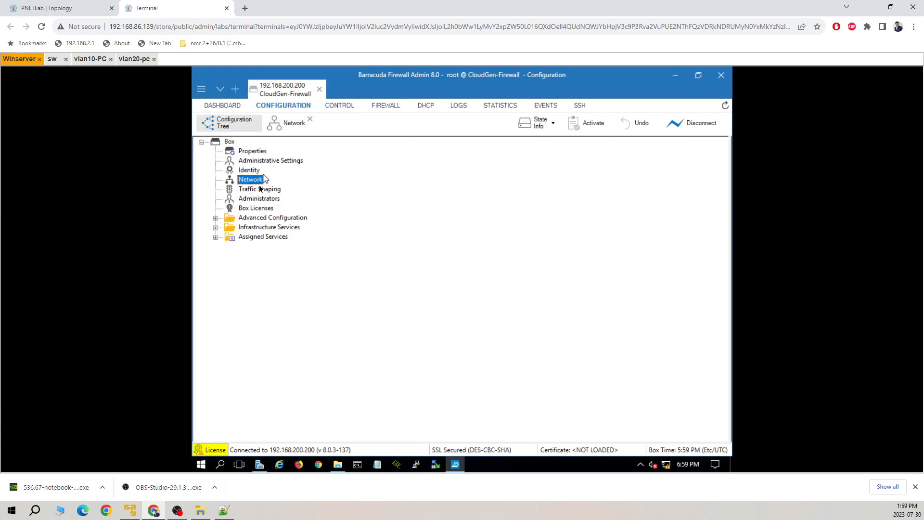
click(215, 237)
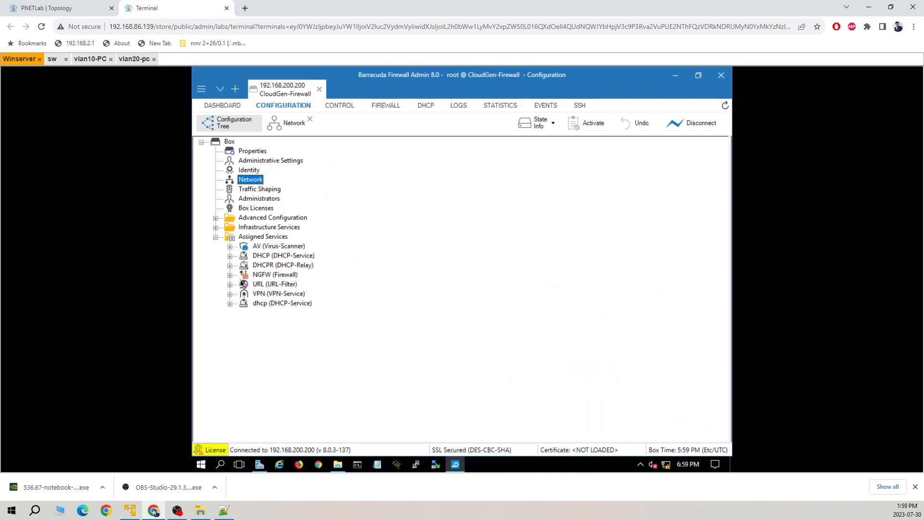
click(230, 275)
double_click(277, 284)
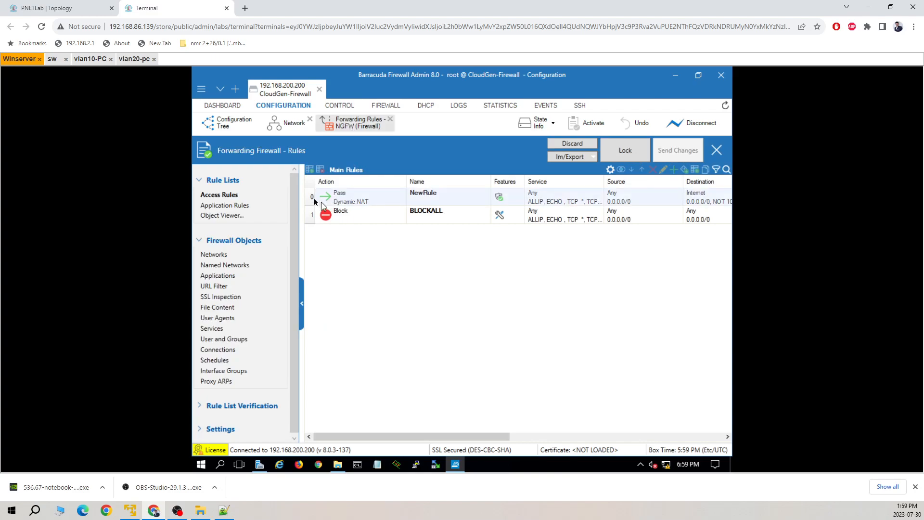
Step: Lock the forwarding rule set and delete the NewRule pass rule
click(310, 198)
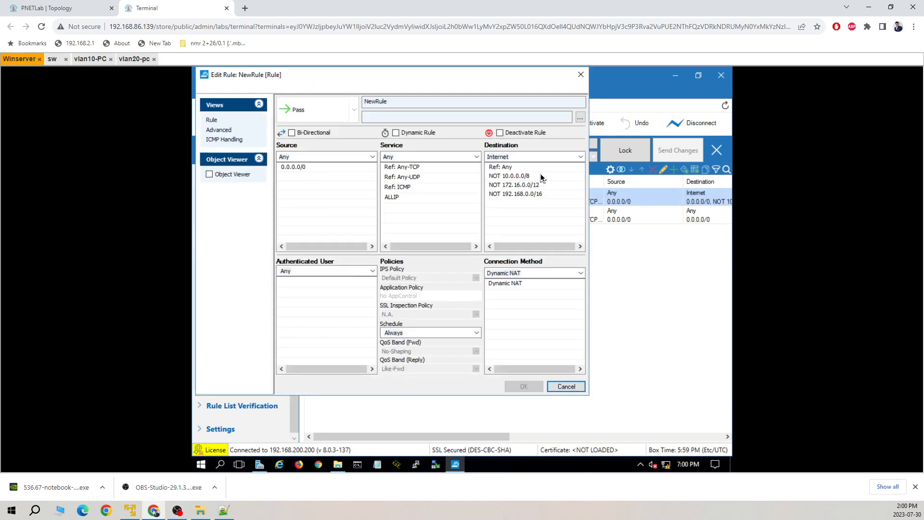
click(567, 386)
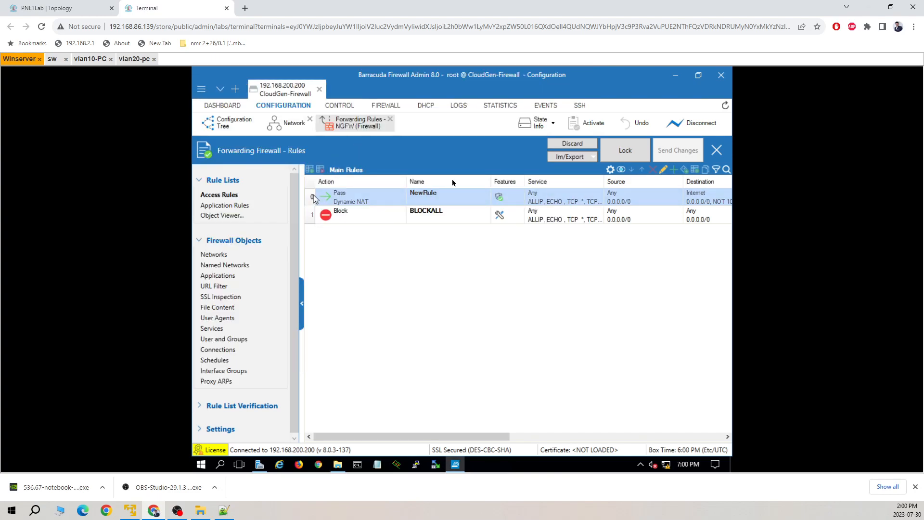
click(625, 150)
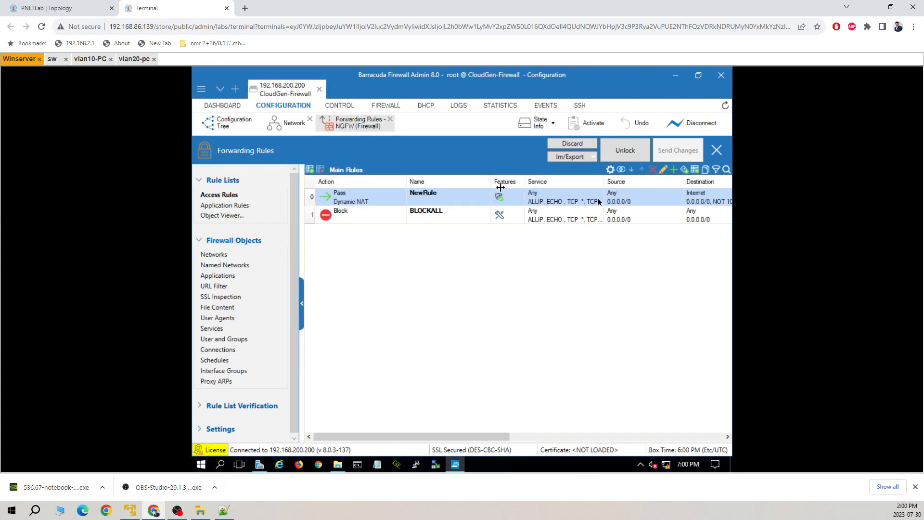
click(653, 169)
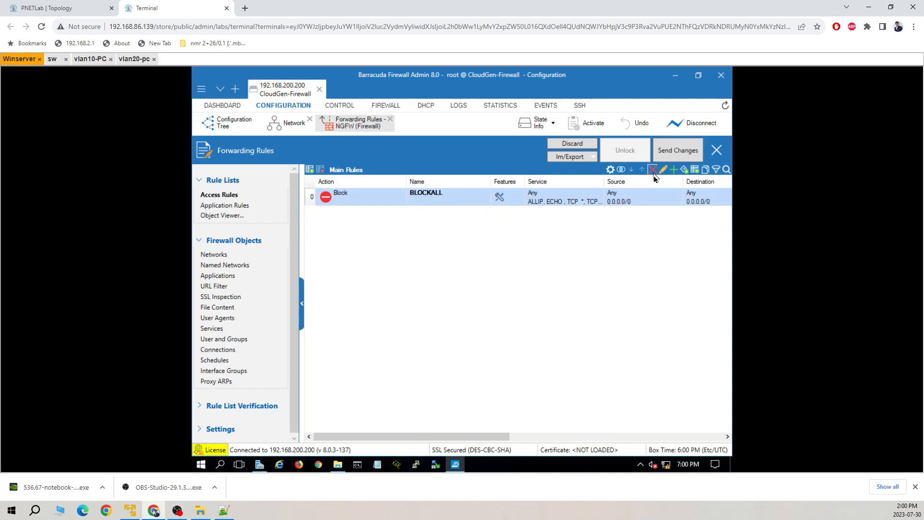
Step: Send and activate the rule change, then return to the vlan10-PC console
click(679, 151)
click(595, 124)
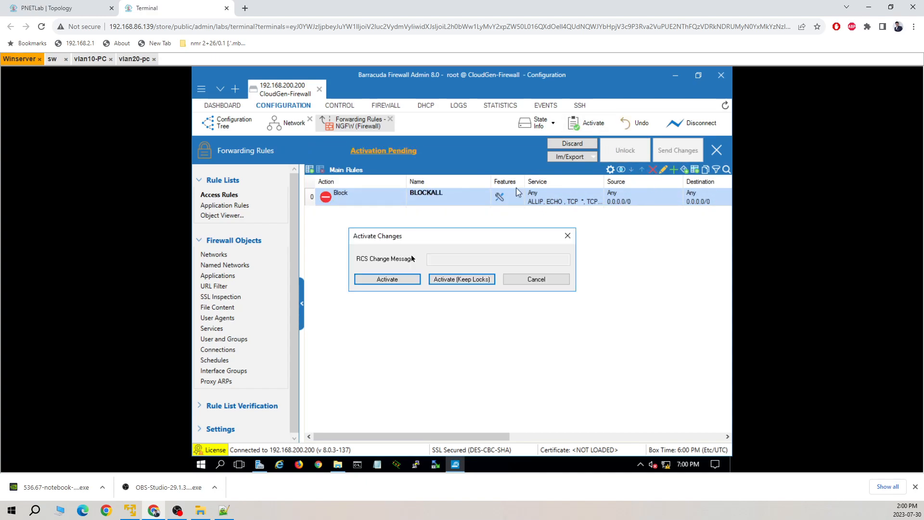
click(387, 280)
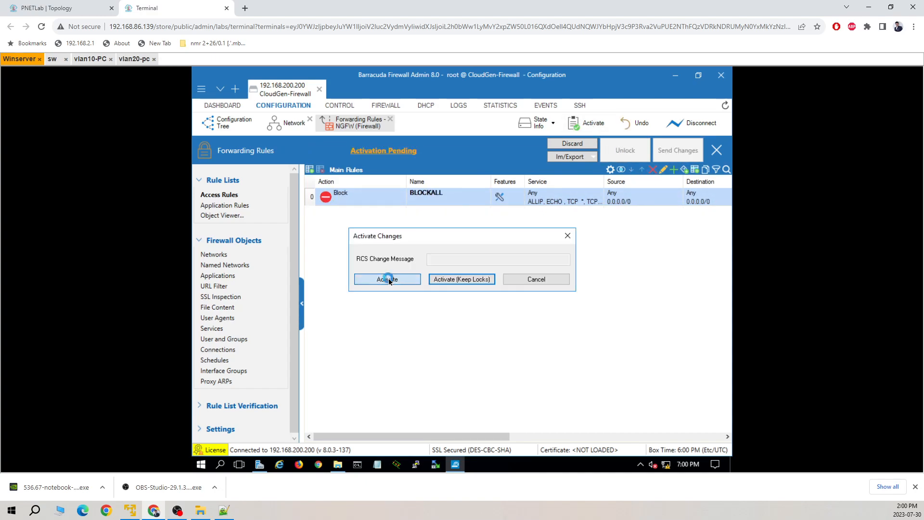
click(91, 60)
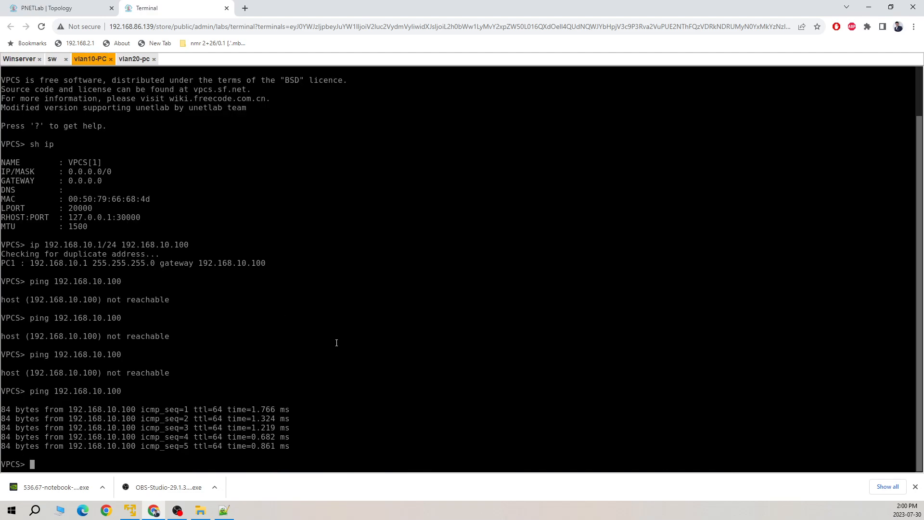
Step: Start continuous pings to 8.8.8.8 from both vlan10-PC and vlan20-pc
text(ping 8.8.8.8 -t)
key(Return)
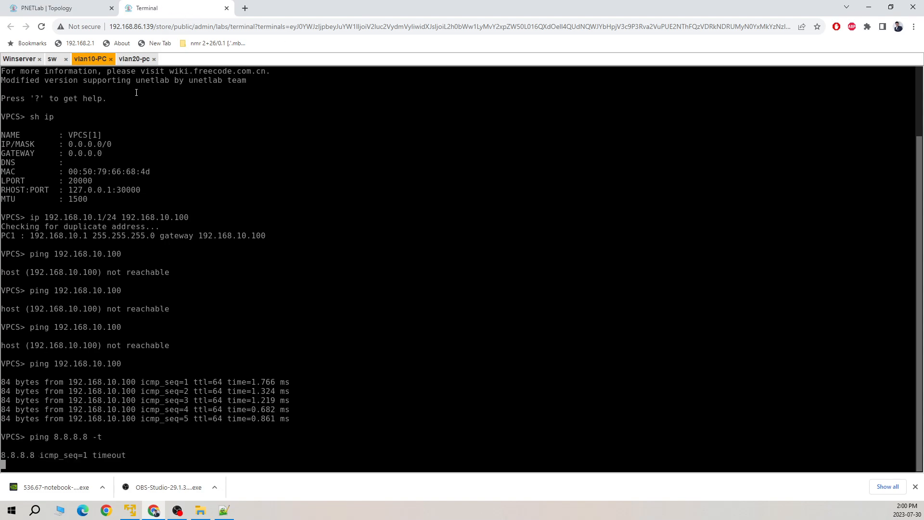
click(134, 59)
key(Up)
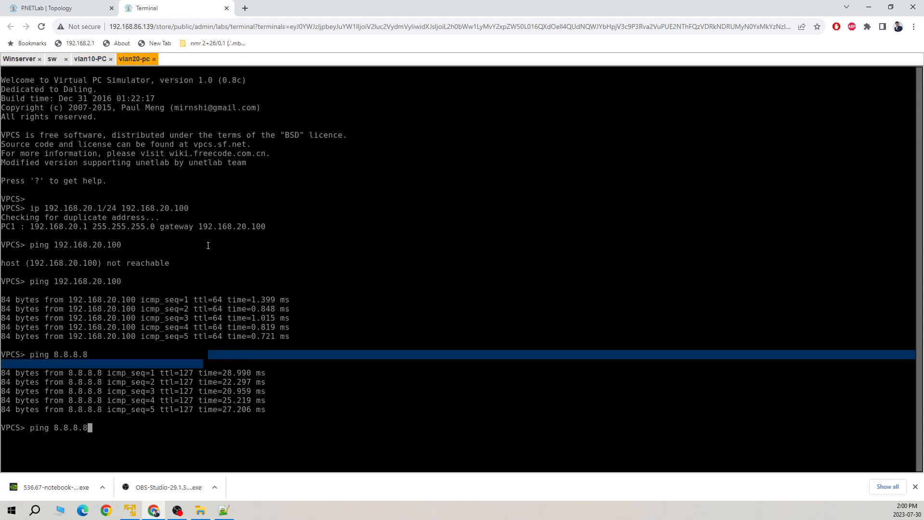
key(Return)
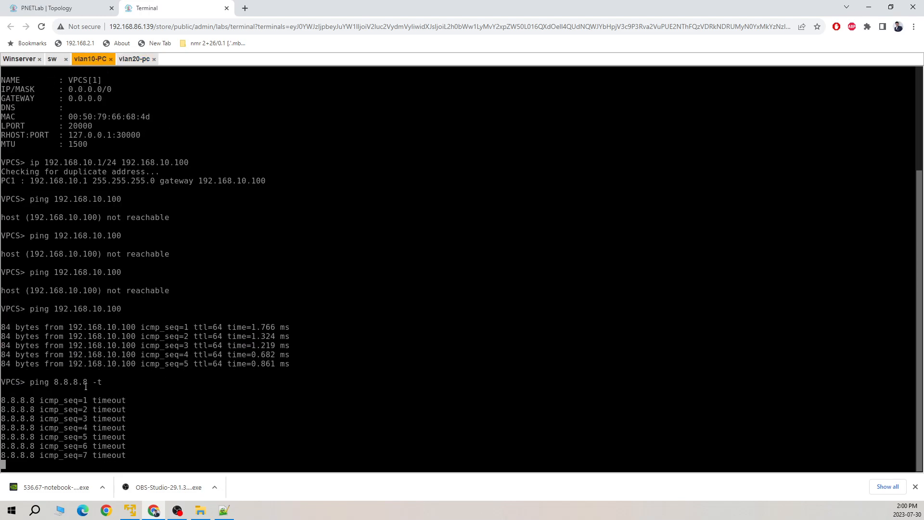
Step: Switch to the Winserver console and lock the forwarding rules for editing
click(132, 59)
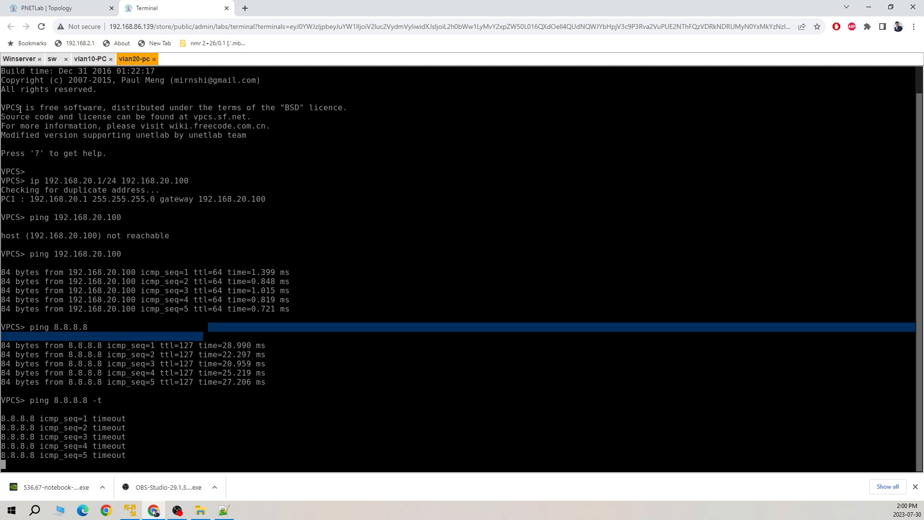
click(62, 8)
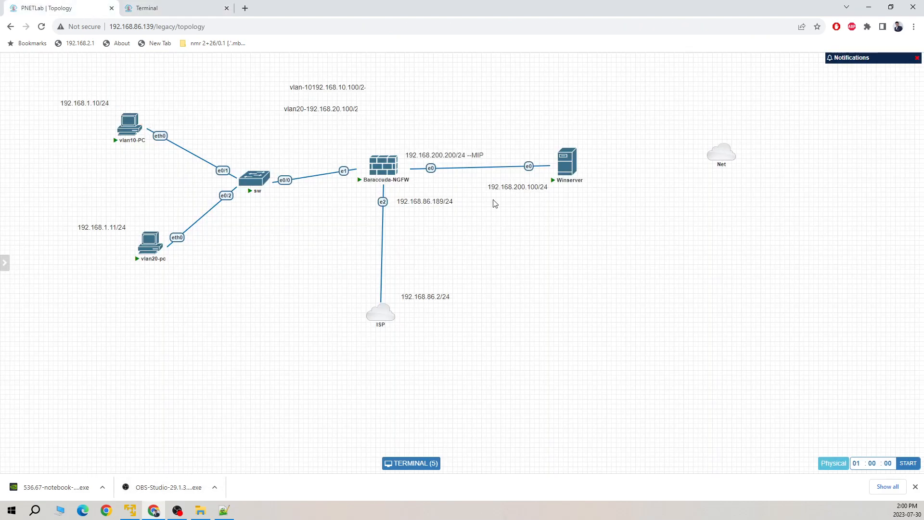
click(171, 8)
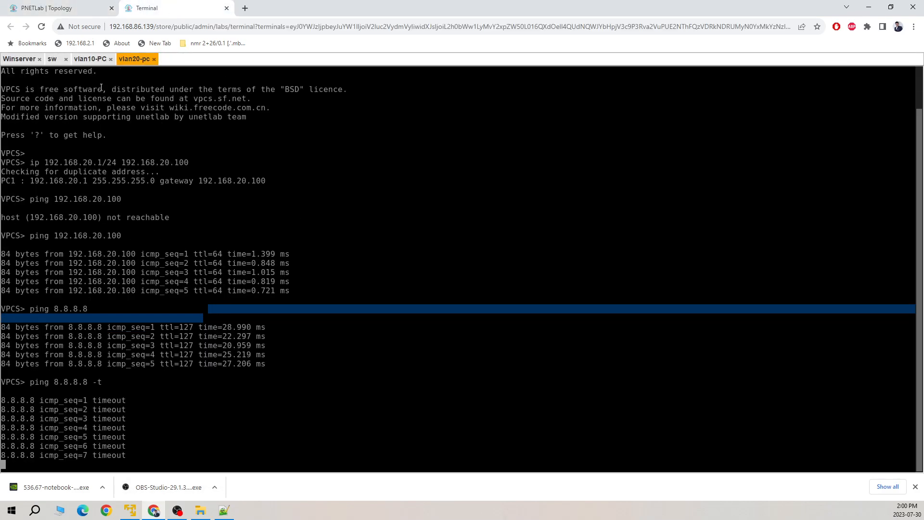
click(37, 62)
click(625, 151)
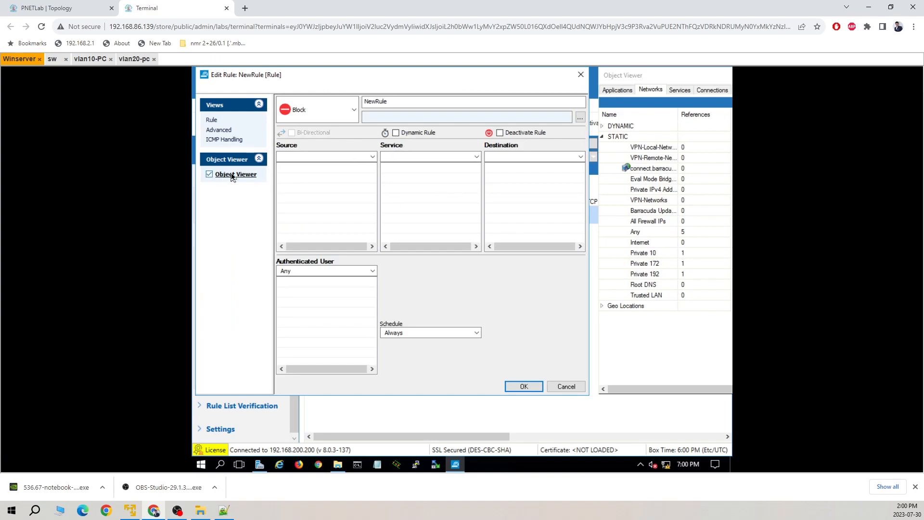
Step: Dock the Object Viewer, set the new rule's action to Pass, and rename it VLAN-10-Internet
drag(616, 76, 606, 76)
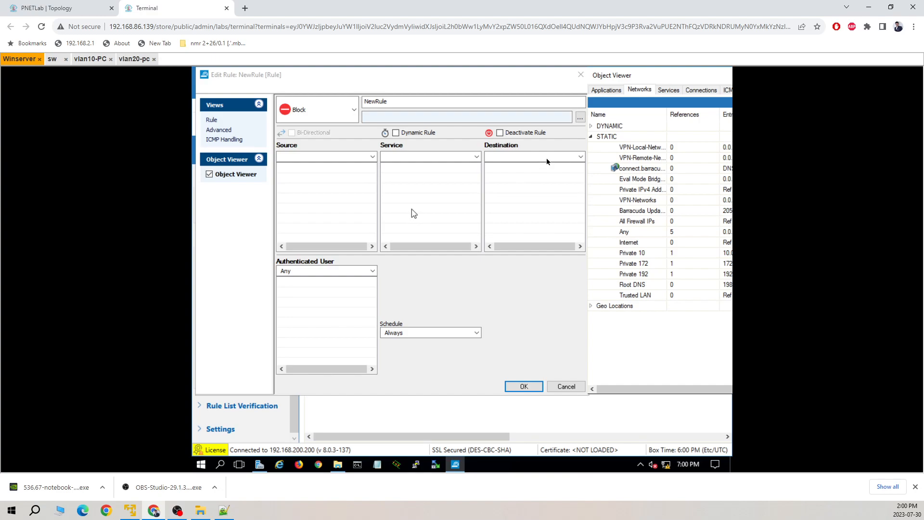
click(289, 112)
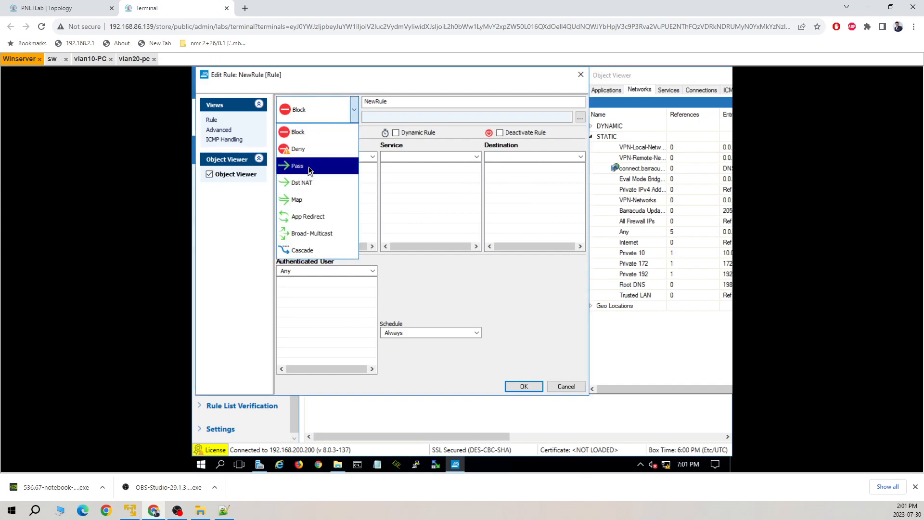
click(309, 170)
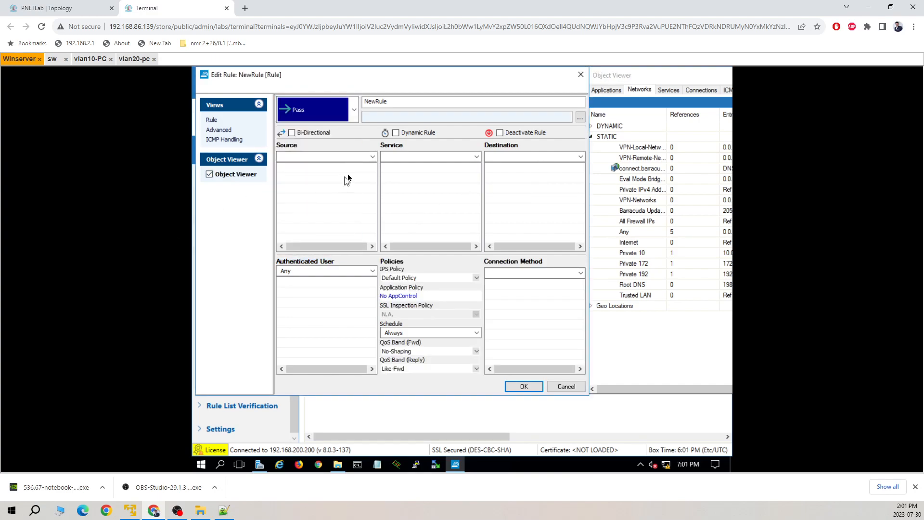
double_click(412, 101)
text(a)
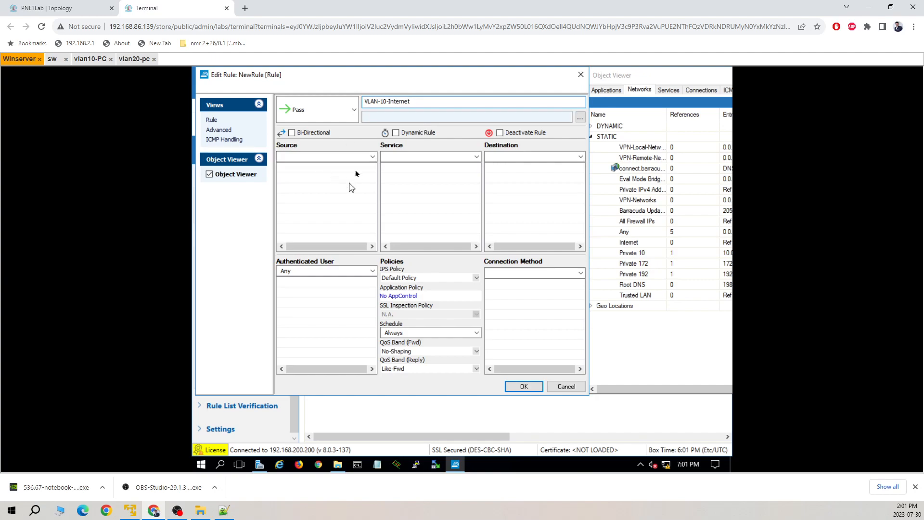
Step: Set the rule's source to an explicit network including 192.168.10.0/24
click(327, 163)
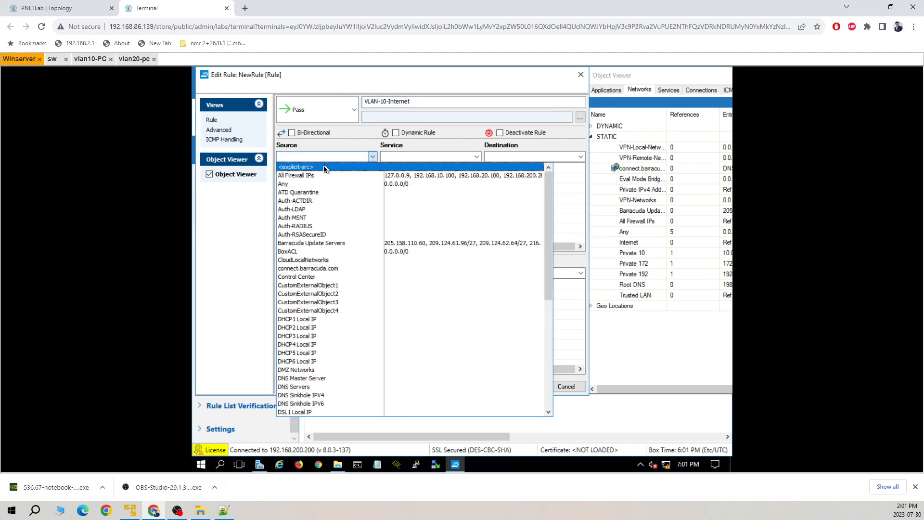
click(324, 167)
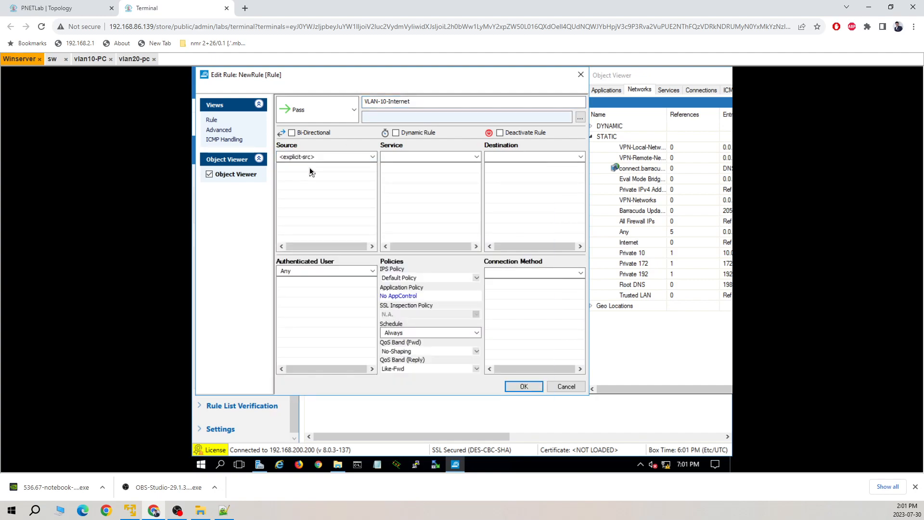
double_click(309, 172)
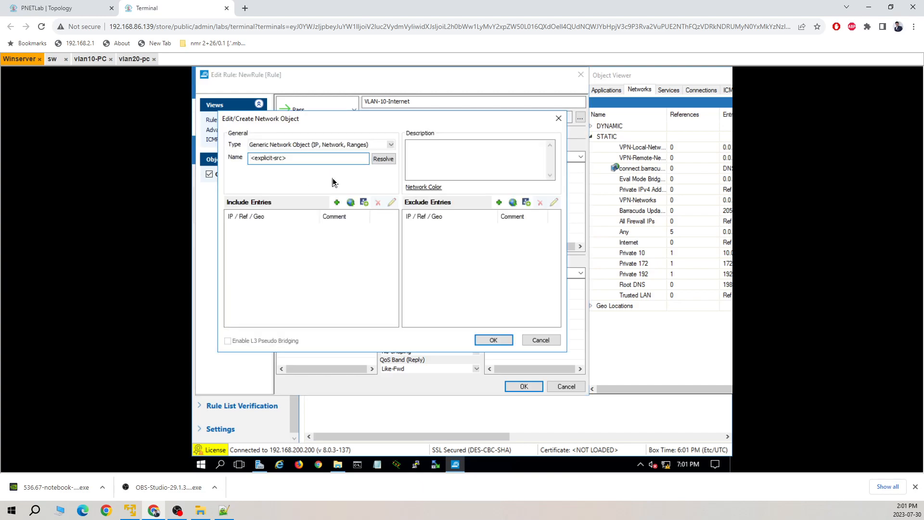
click(336, 203)
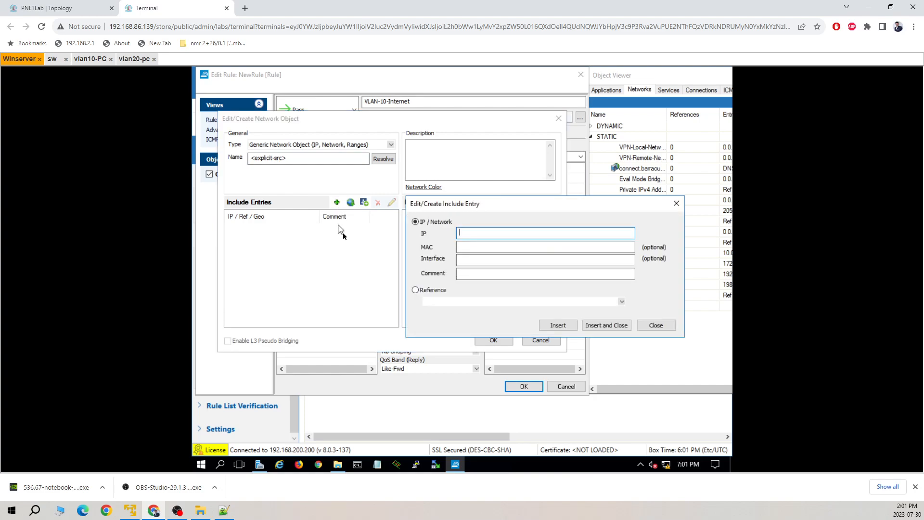
text(192.168.10.0/24)
click(484, 247)
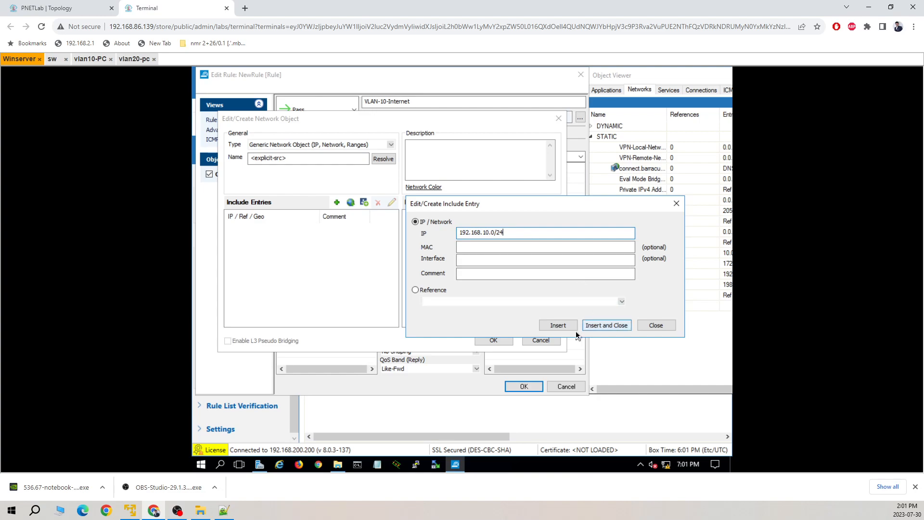
click(605, 325)
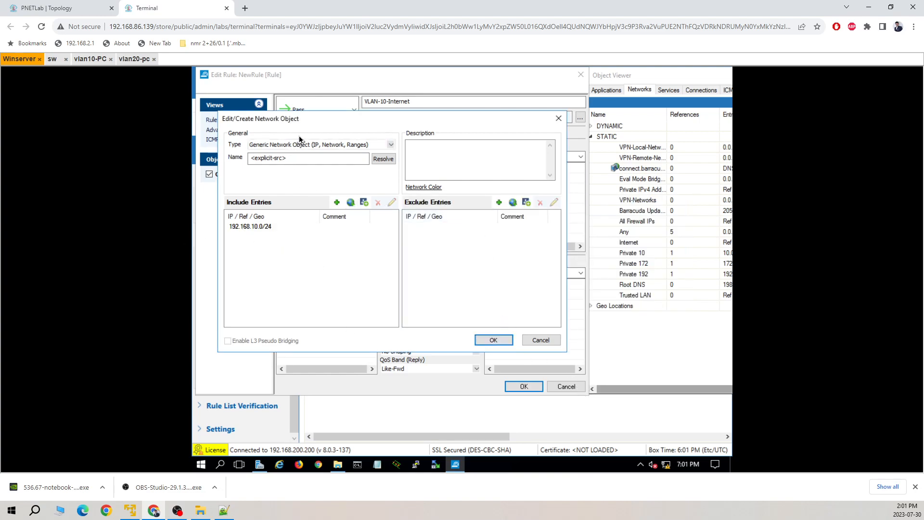
click(491, 340)
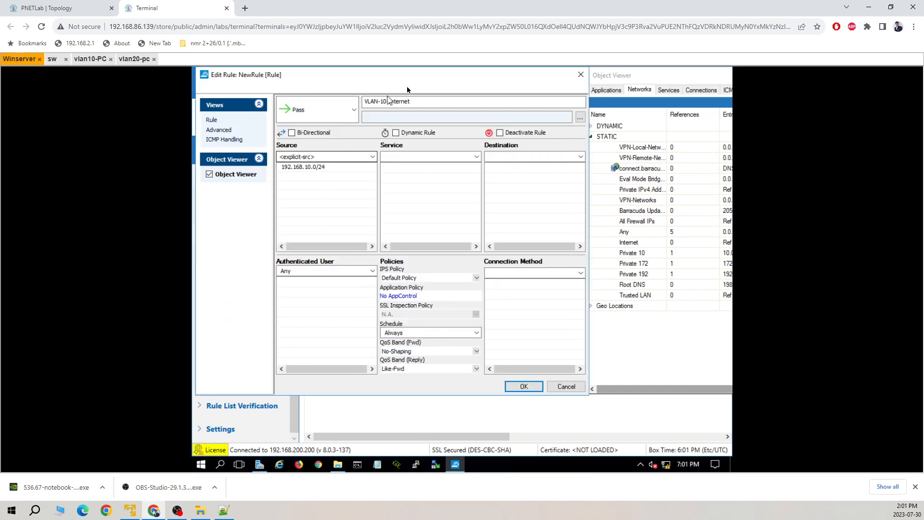
Step: Set service Any, destination Any, and connection method Original Source IP
click(429, 157)
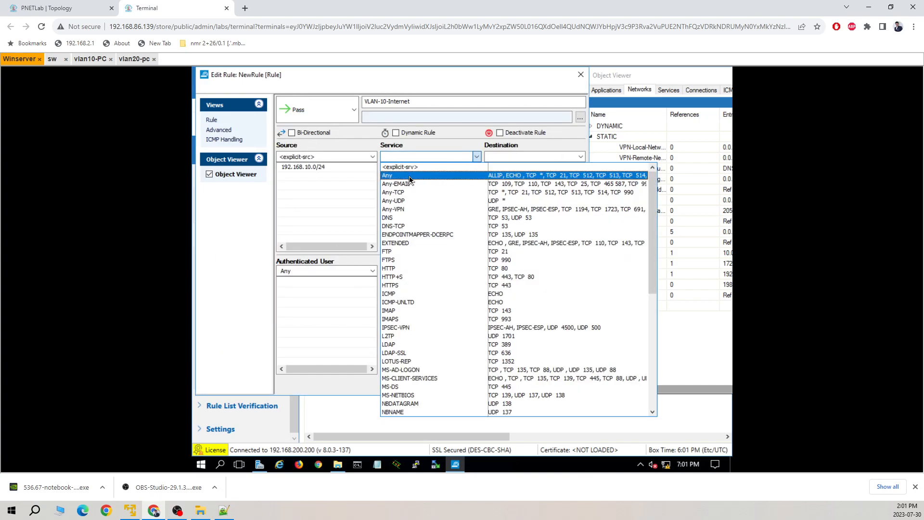
click(409, 177)
click(527, 158)
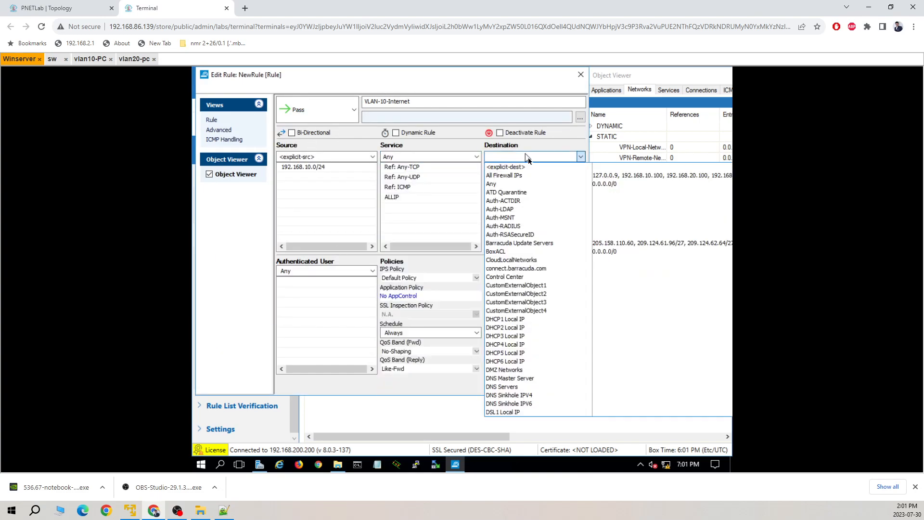
click(523, 184)
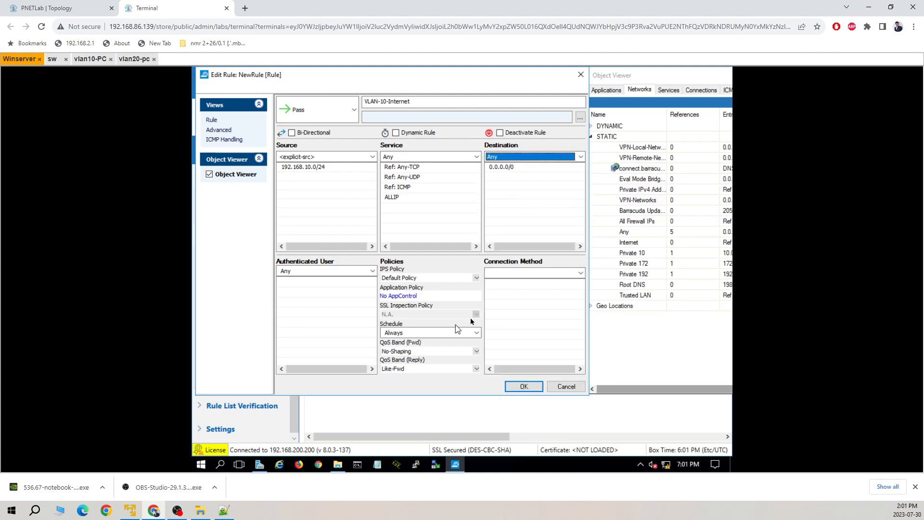
click(551, 273)
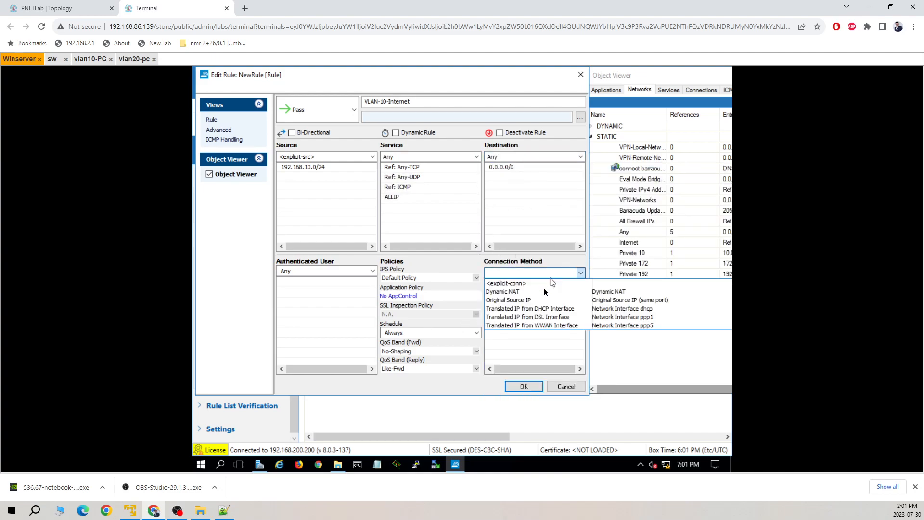
click(538, 304)
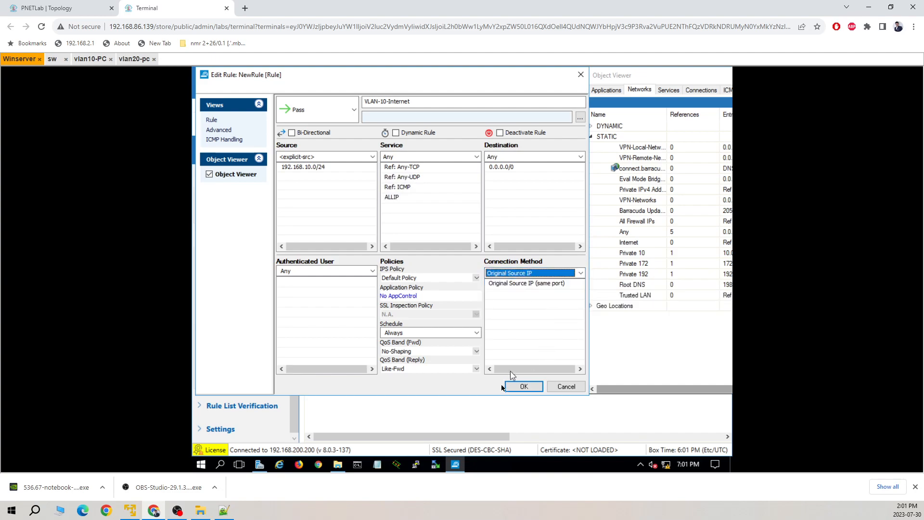
Step: Save VLAN-10-Internet, move it above BLOCKALL, and activate the rule changes
click(529, 387)
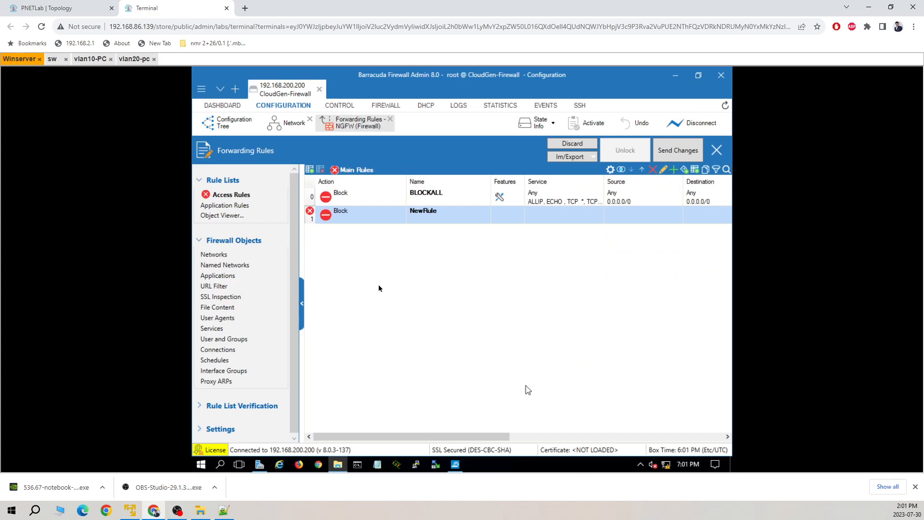
drag(311, 216, 311, 194)
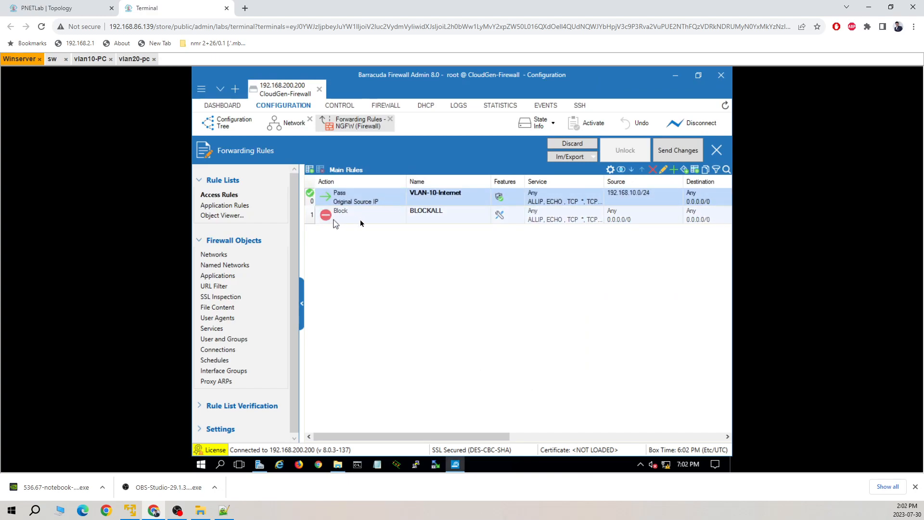
click(677, 150)
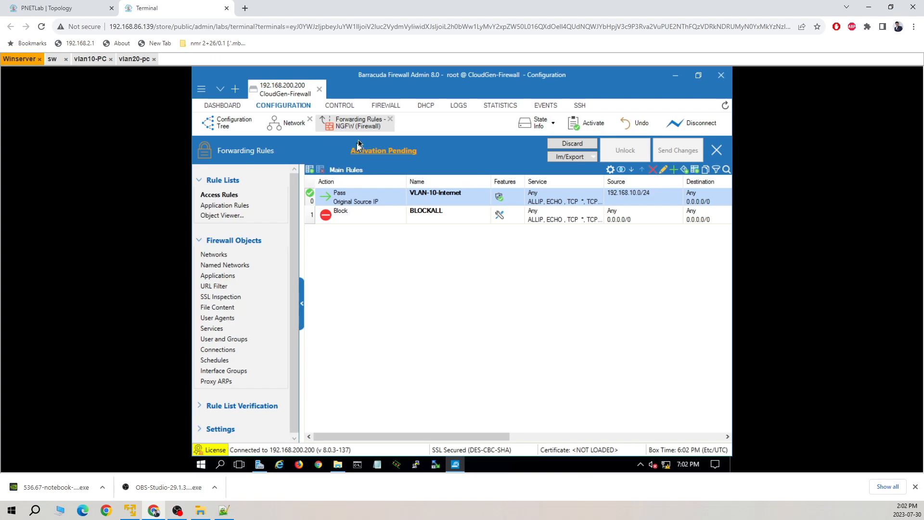
click(593, 124)
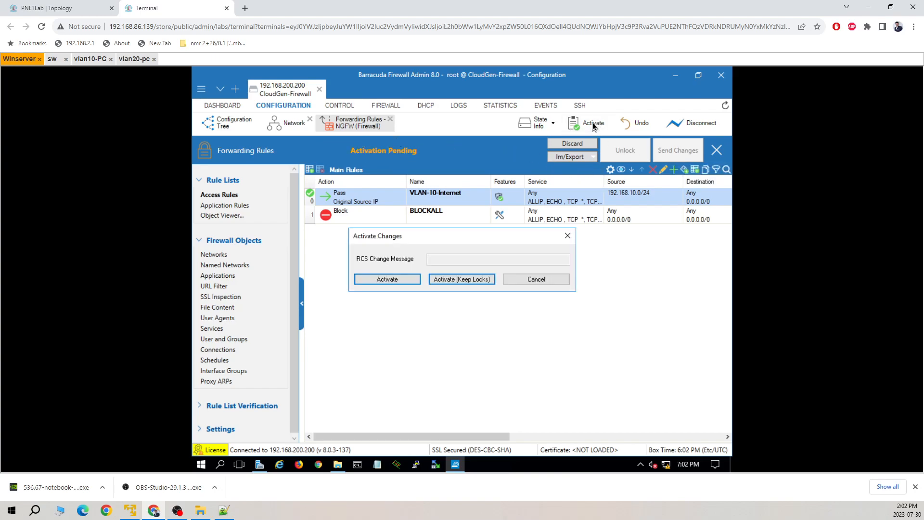
click(387, 279)
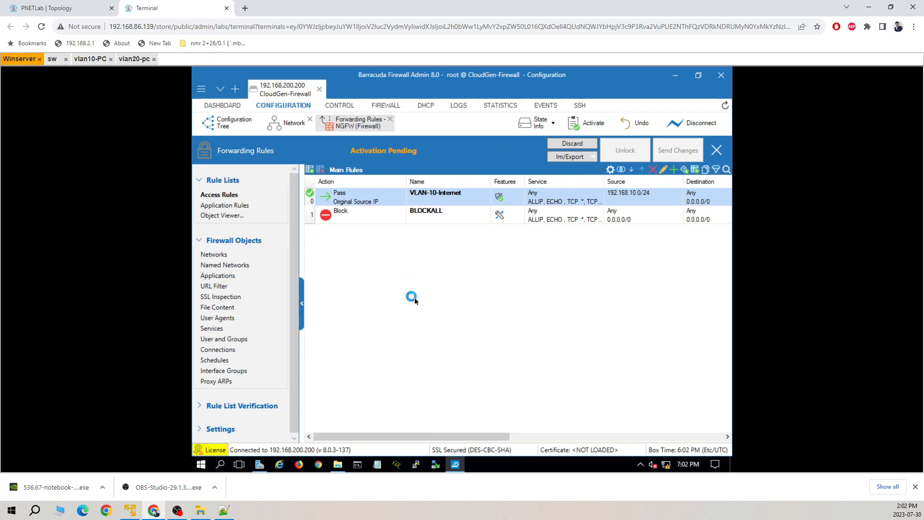
click(90, 58)
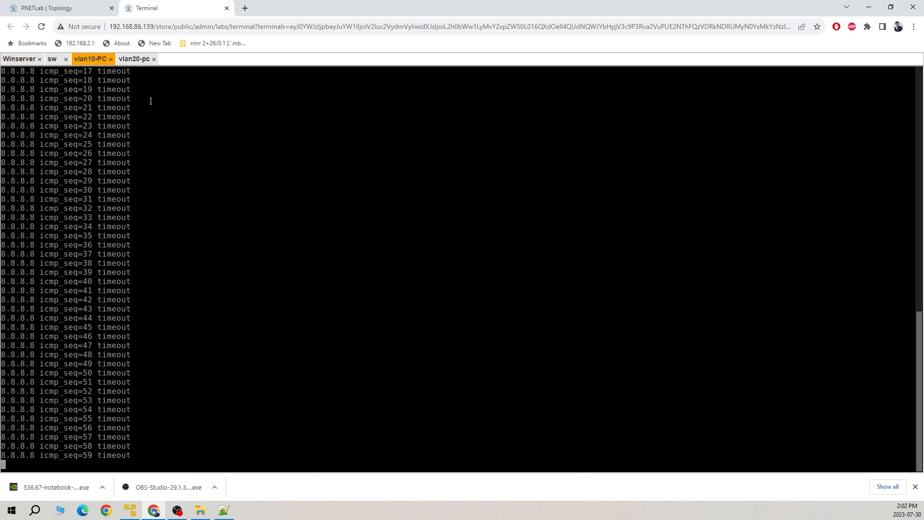
click(138, 61)
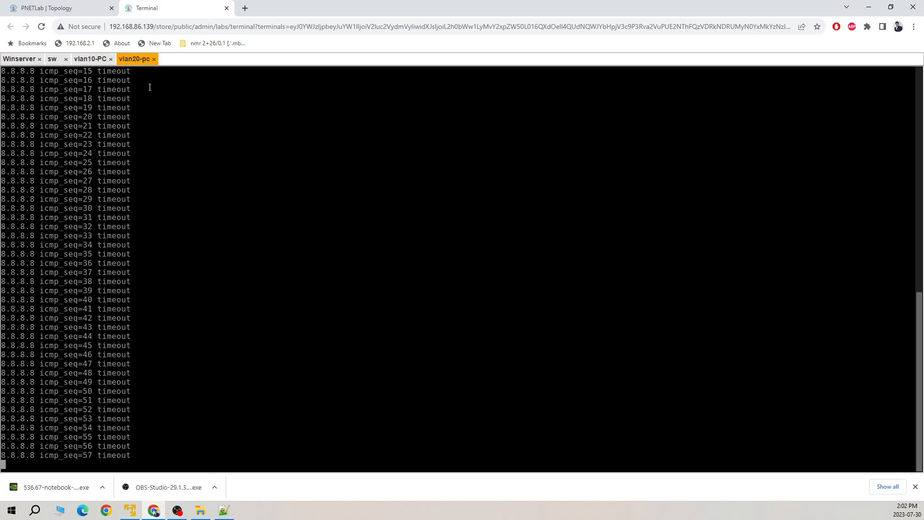
click(91, 59)
click(19, 61)
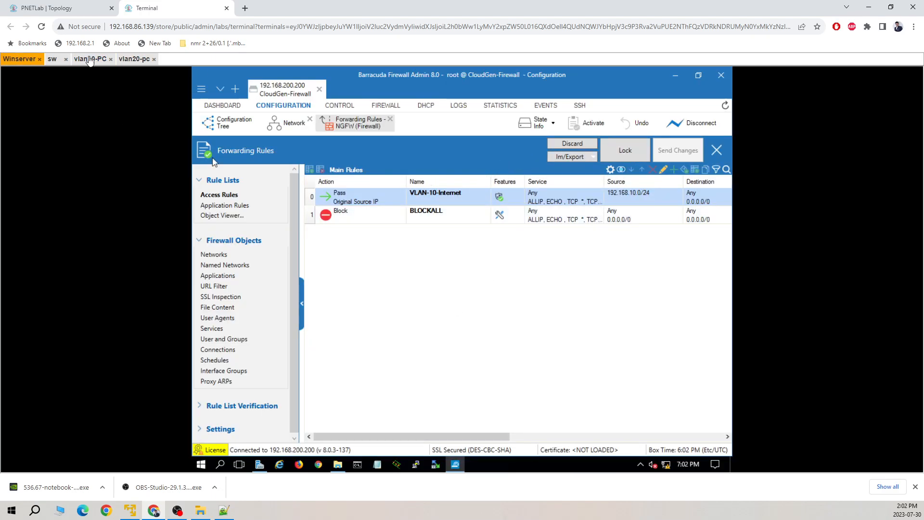
click(99, 60)
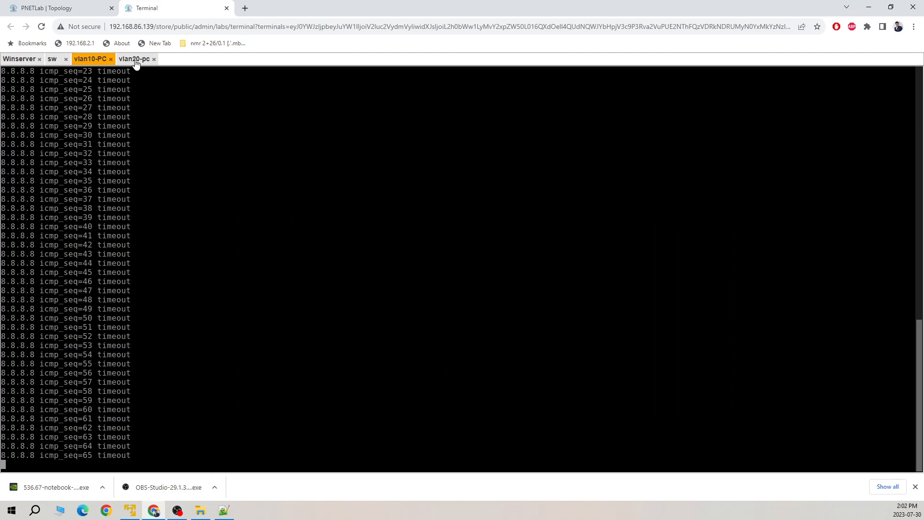
click(28, 59)
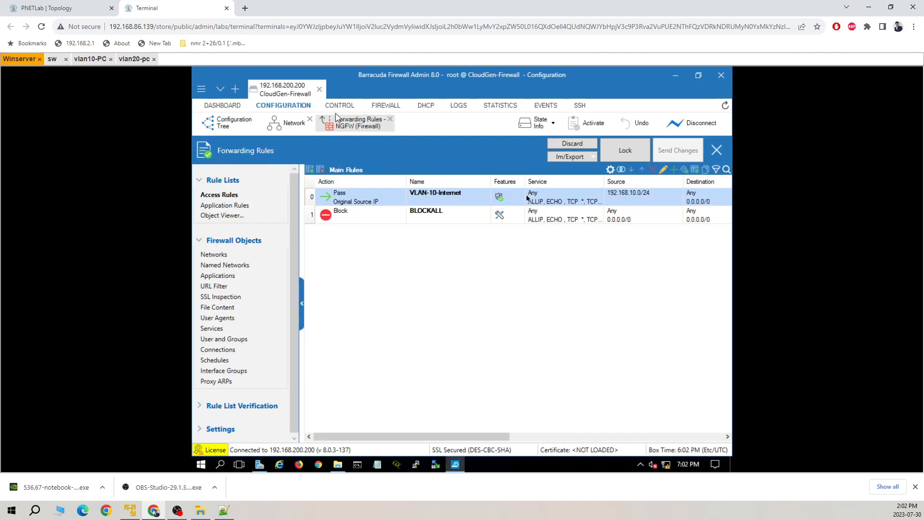
click(391, 107)
Step: Inspect a VLAN 10 ICMP session's details in the firewall's live session list
click(266, 123)
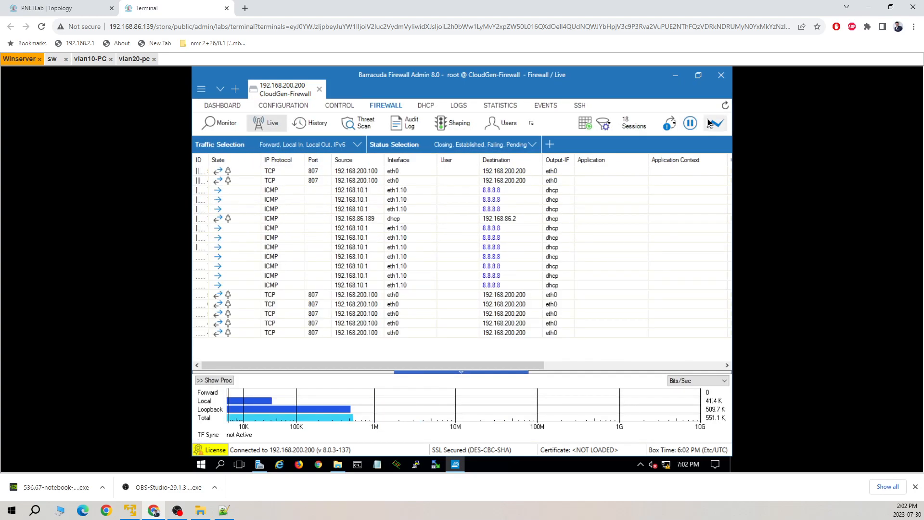
double_click(376, 198)
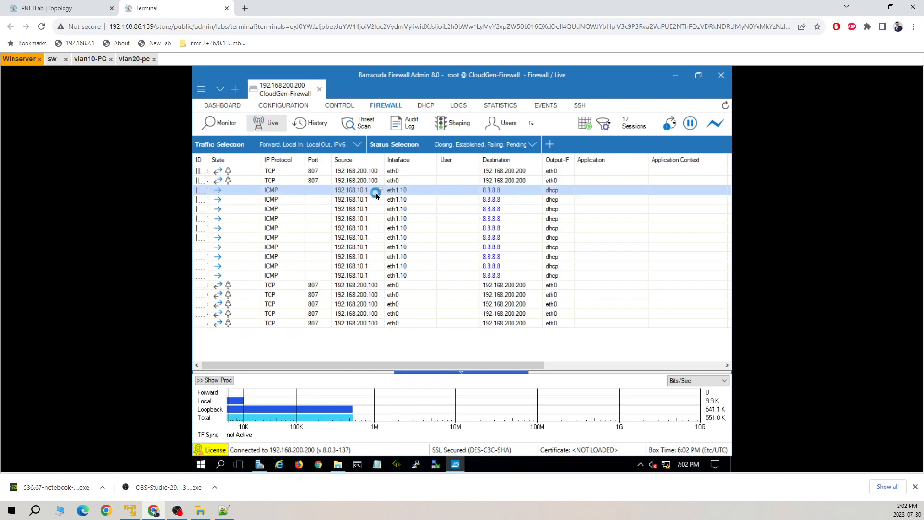
click(584, 76)
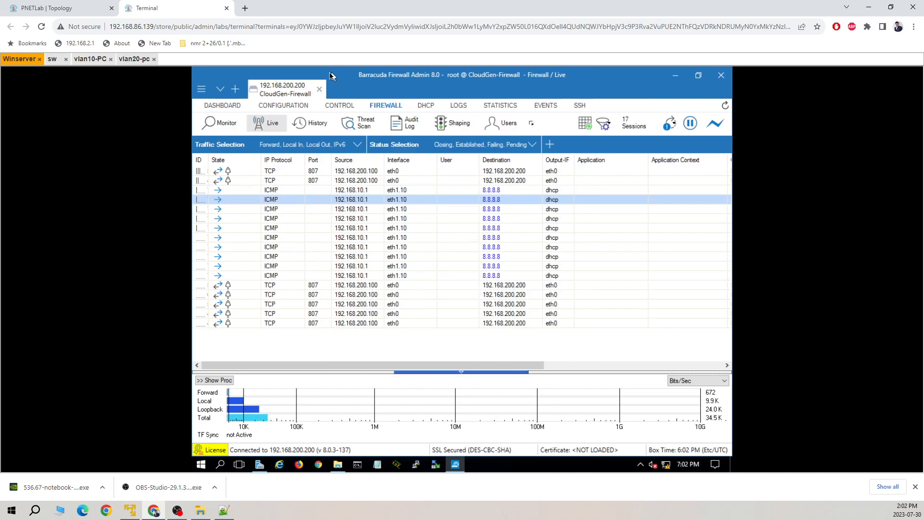
Step: Compare vlan10-PC and vlan20-pc ping output, then reopen the firewall's Forwarding Rules
click(91, 59)
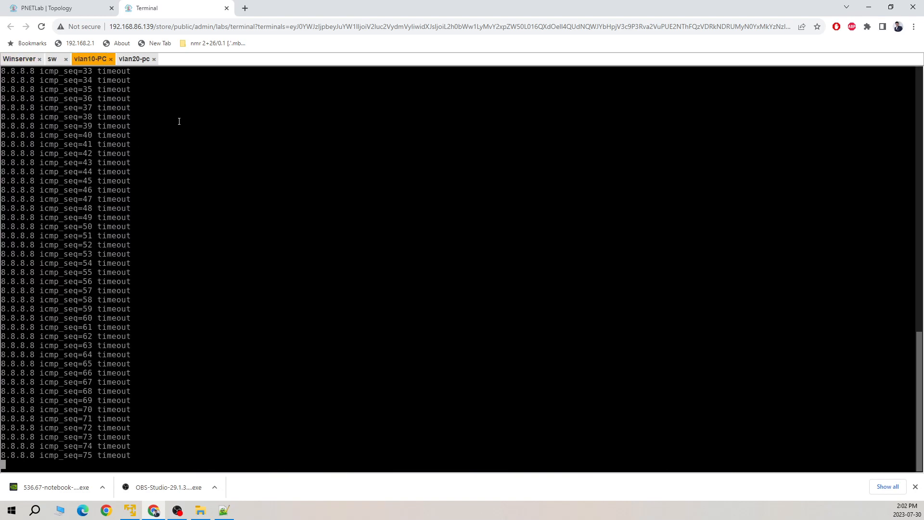
click(137, 59)
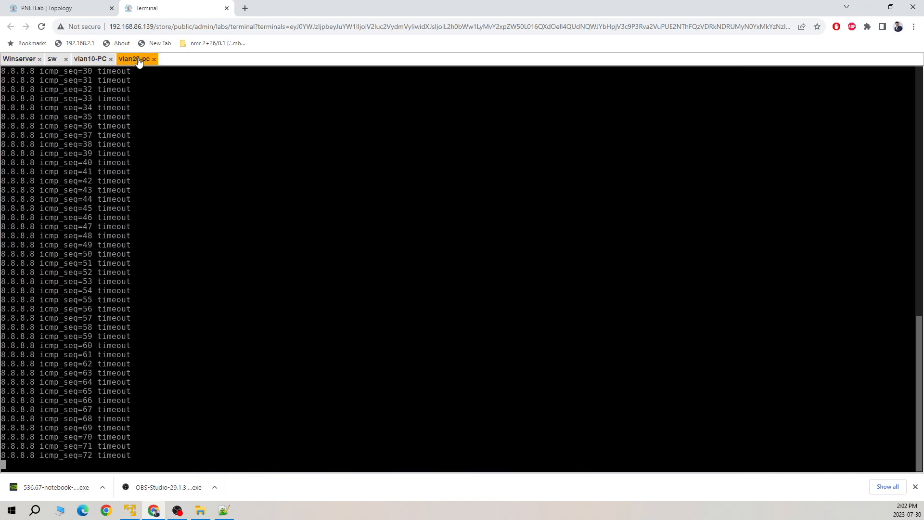
click(91, 60)
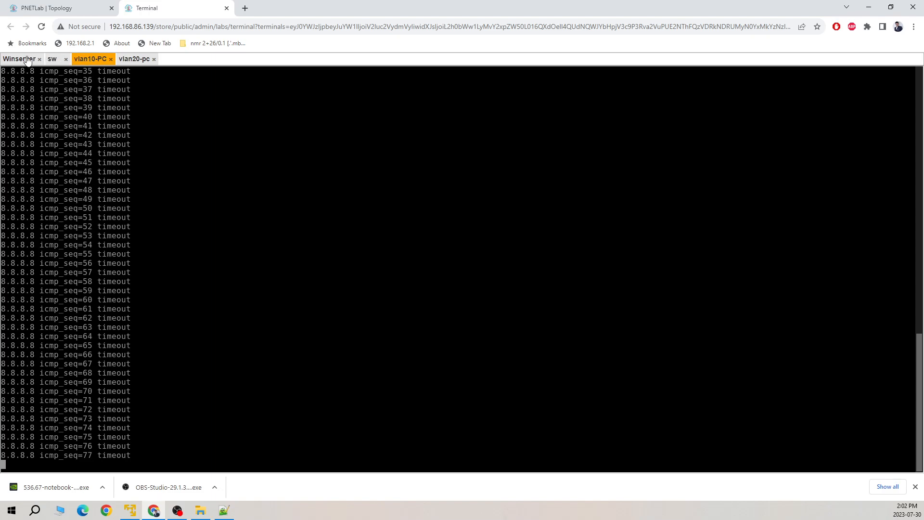
click(21, 59)
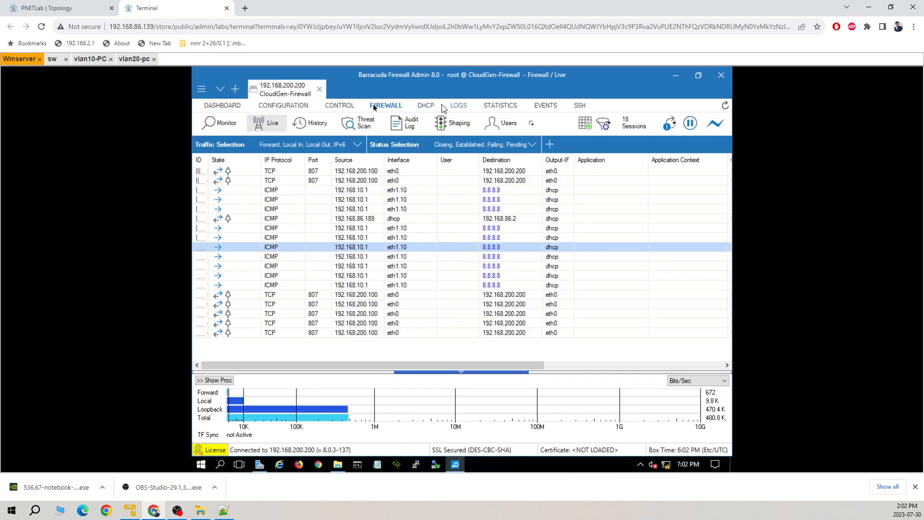
click(282, 108)
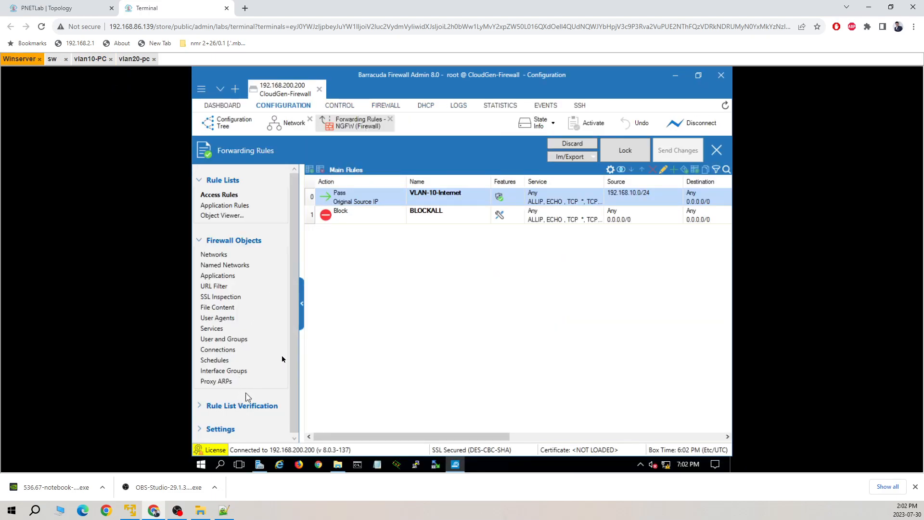
Step: Change the VLAN-10-Internet rule's connection method to Dynamic NAT and save it
click(625, 151)
double_click(312, 197)
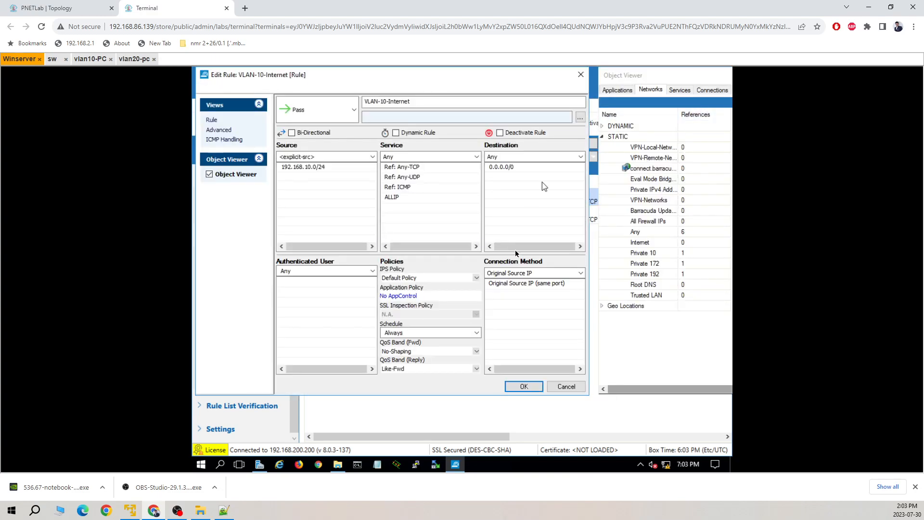
click(554, 275)
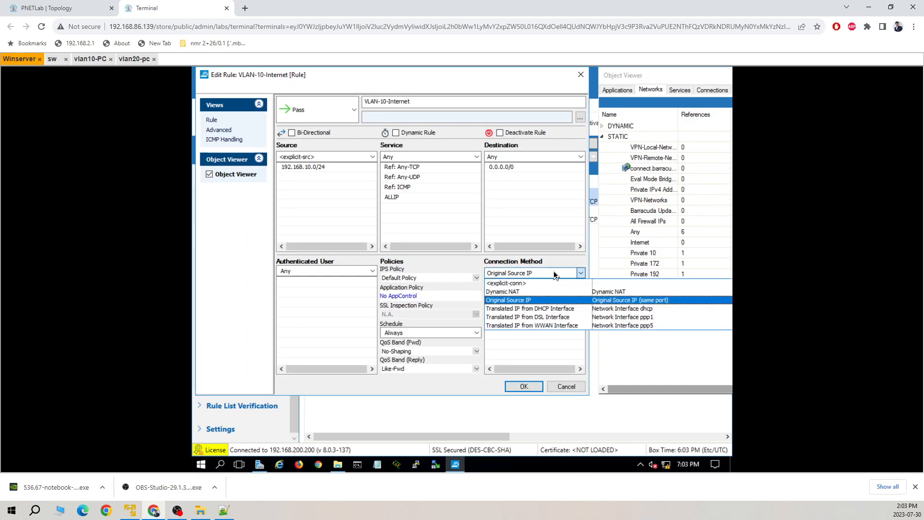
click(526, 291)
click(523, 387)
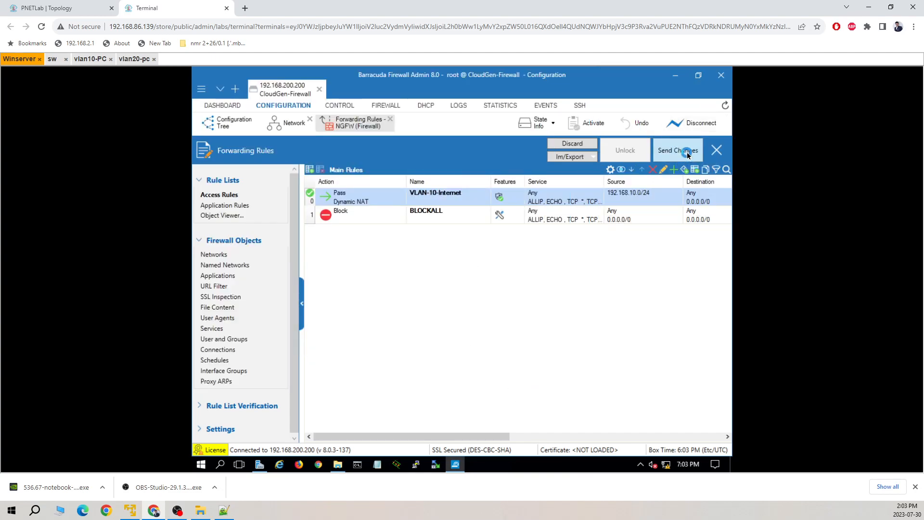
Step: Send and activate the Dynamic NAT rule change on the firewall
click(681, 153)
click(587, 123)
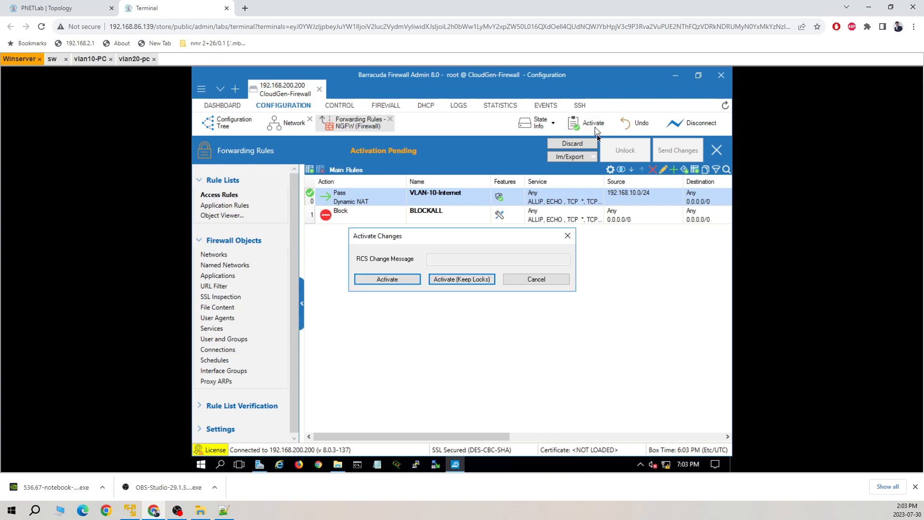
click(387, 279)
click(91, 8)
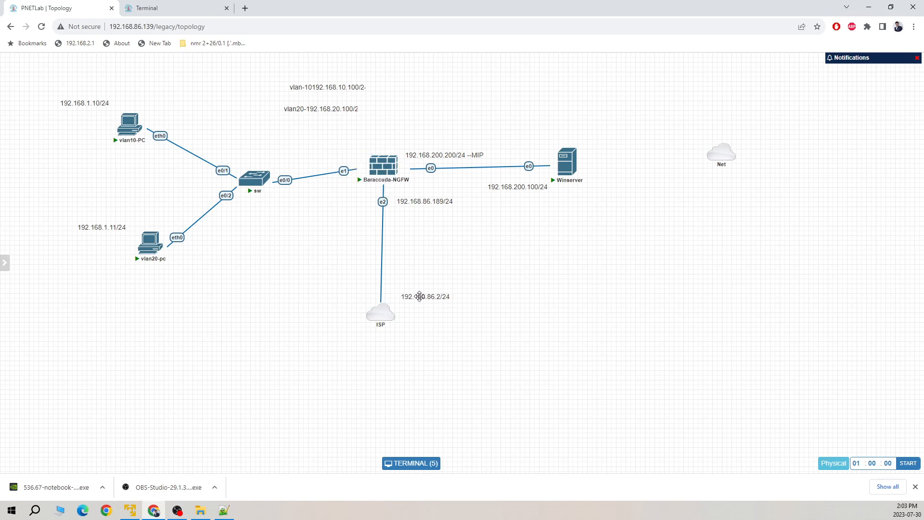
Step: Confirm vlan10-PC now gets 8.8.8.8 replies while vlan20-pc times out, then return to Winserver
click(192, 12)
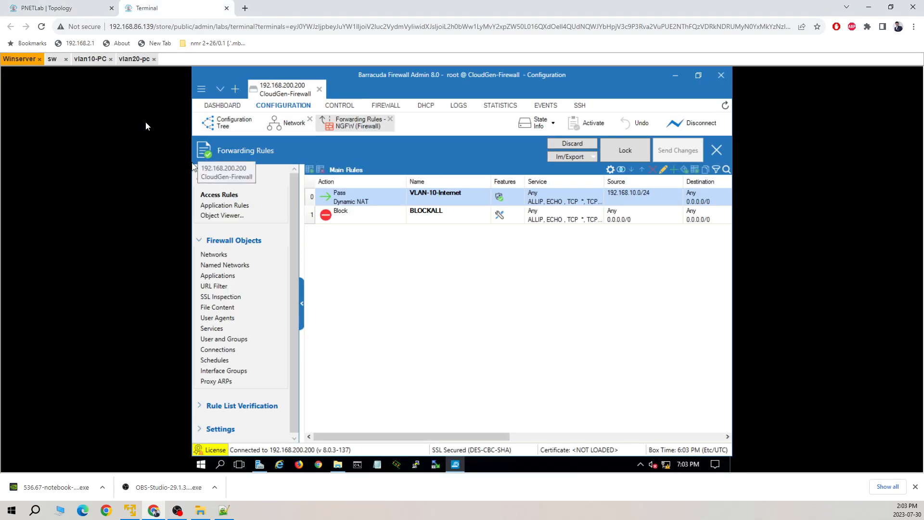
click(95, 60)
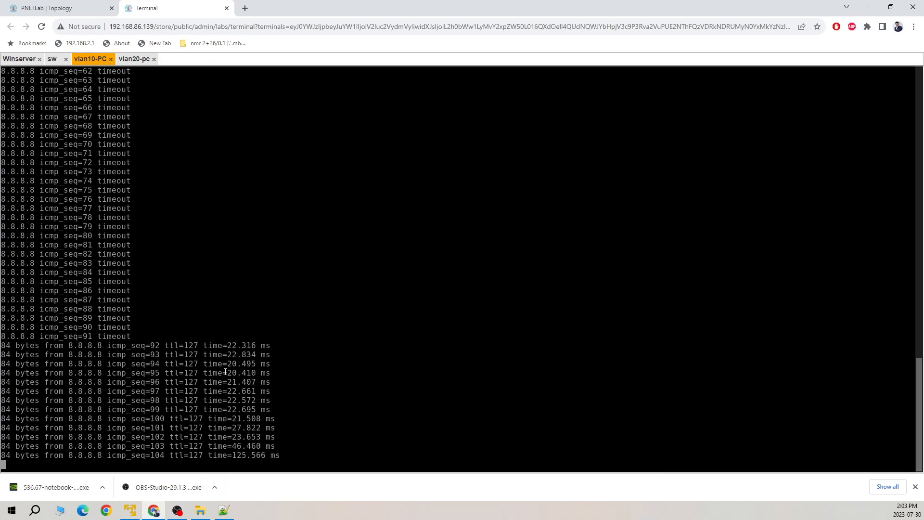
click(134, 58)
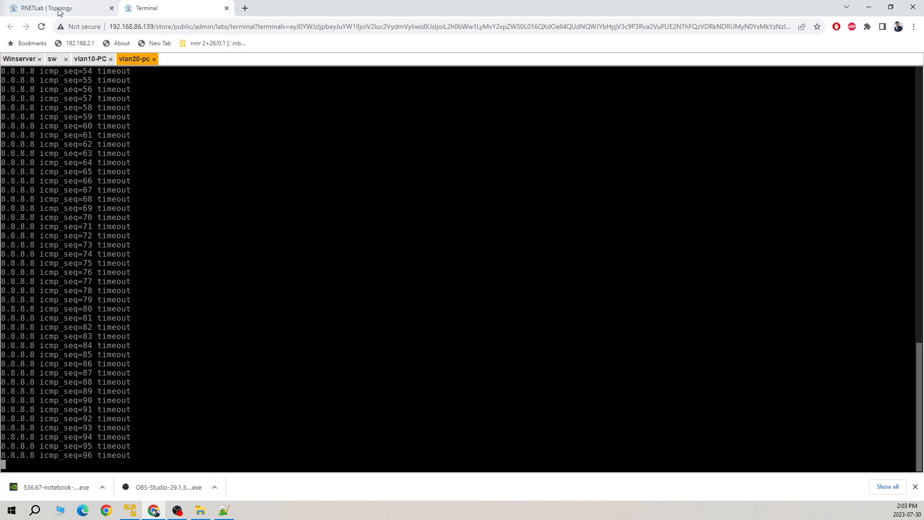
mouse_move(58, 11)
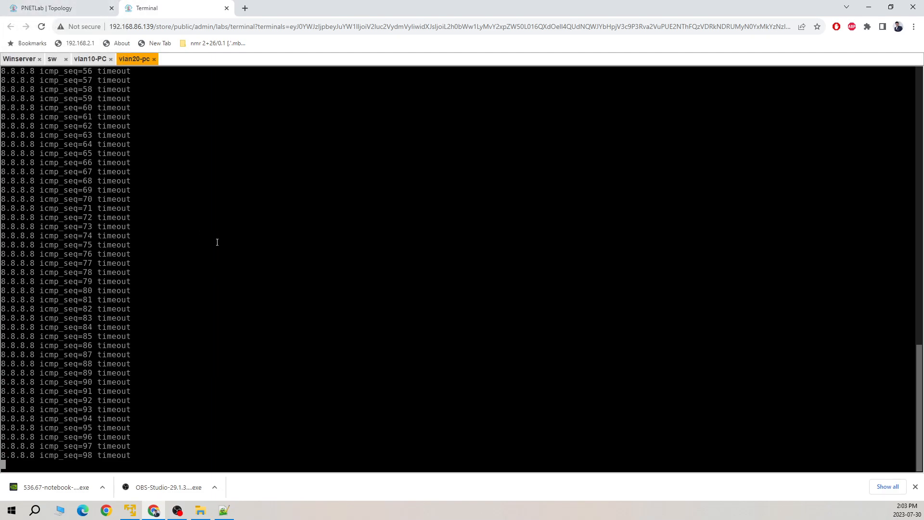
click(95, 62)
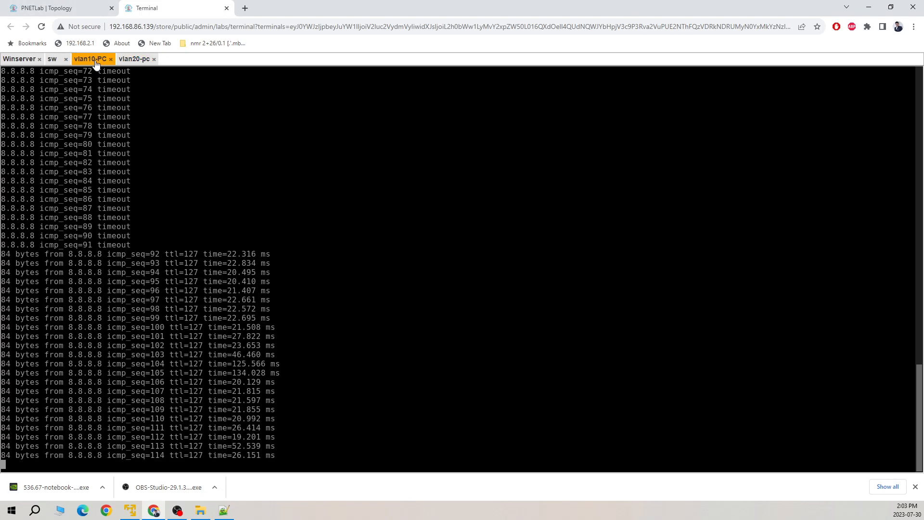
click(72, 9)
click(144, 9)
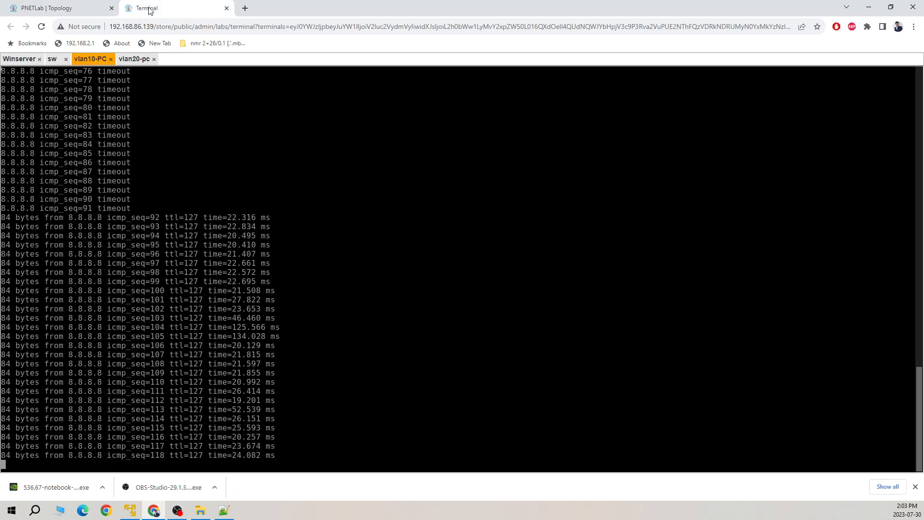
click(19, 59)
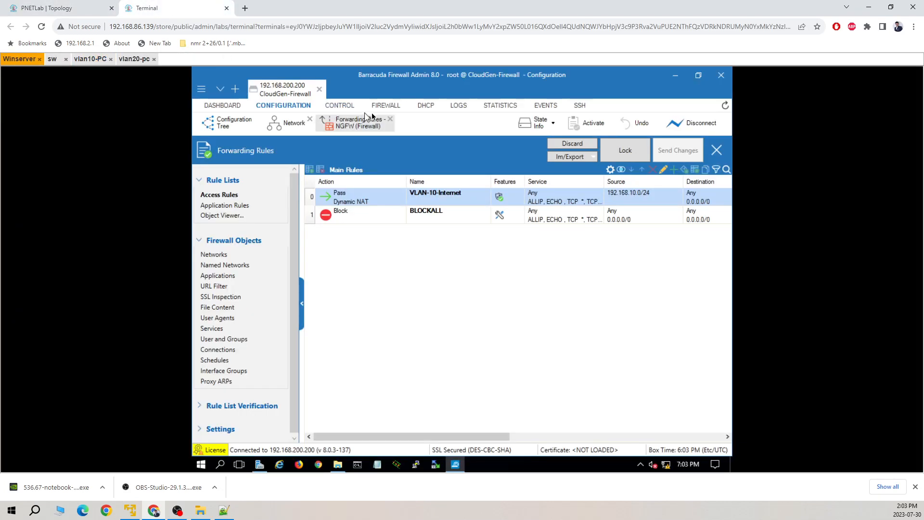
Step: Inspect the live ICMP 192.168.10.1 → 8.8.8.8 session's details showing VLAN-10-Internet with NAT
click(386, 105)
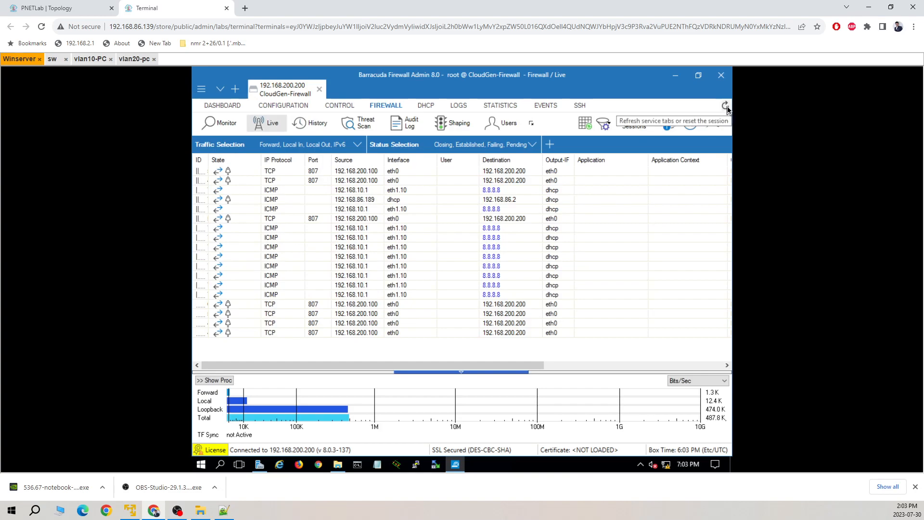
double_click(409, 189)
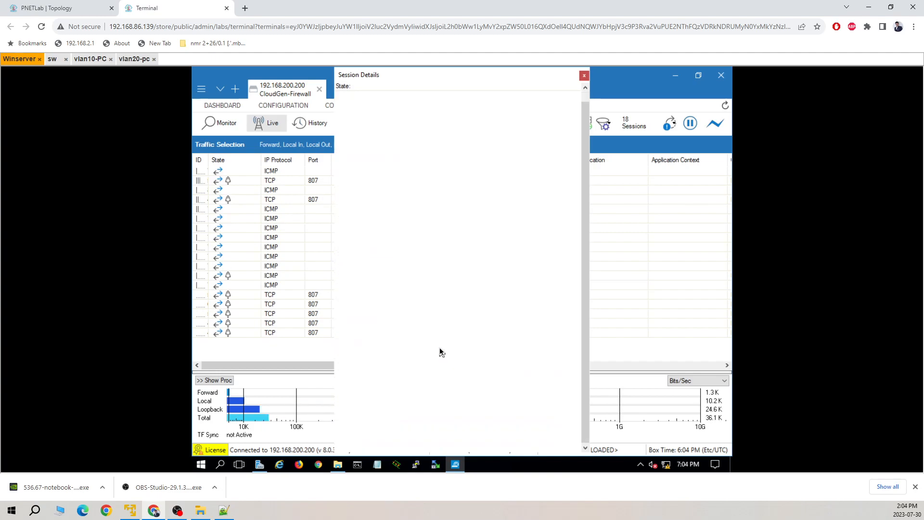
scroll(439, 350, down, 1)
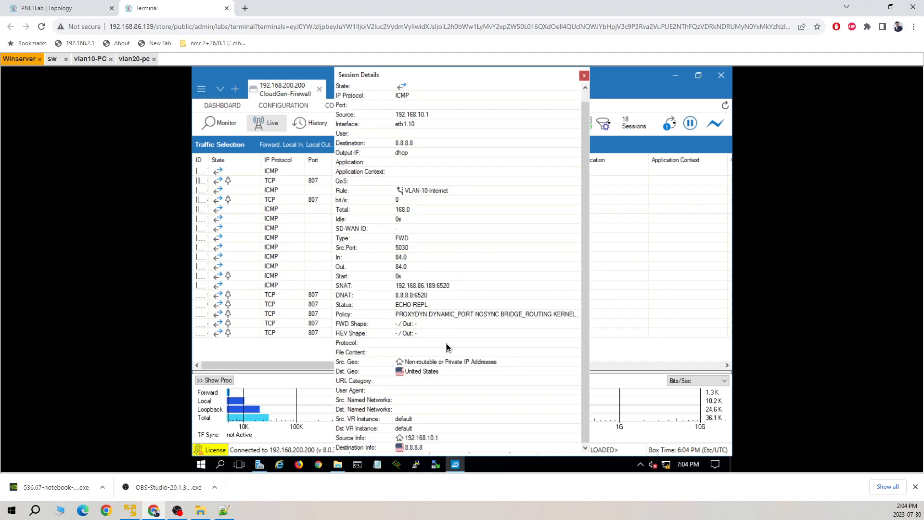
click(584, 76)
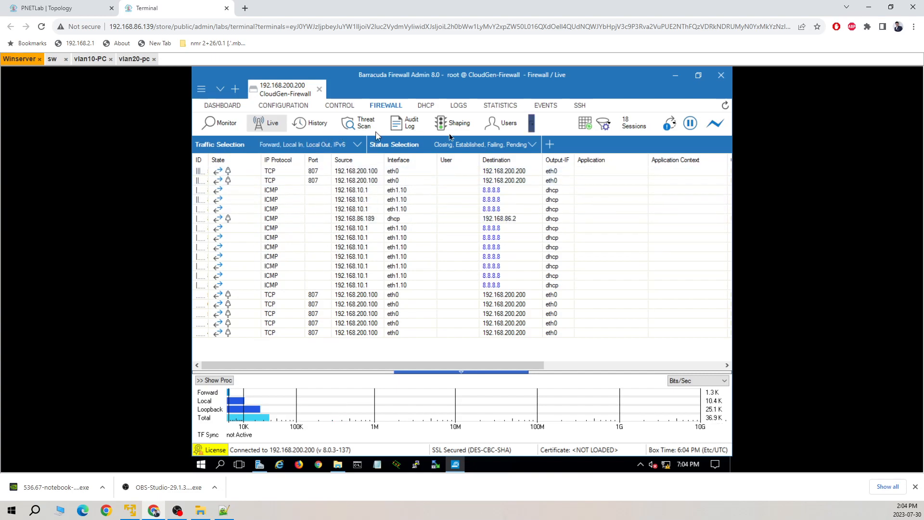
Step: Filter session history by source 192.168.20.1 to confirm BLOCKALL drops its pings, then revisit vlan10-PC
click(550, 146)
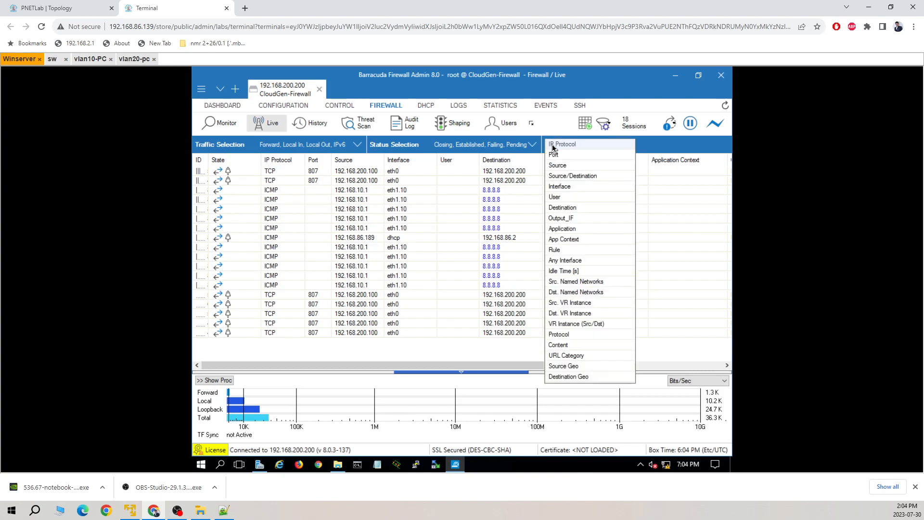
click(579, 165)
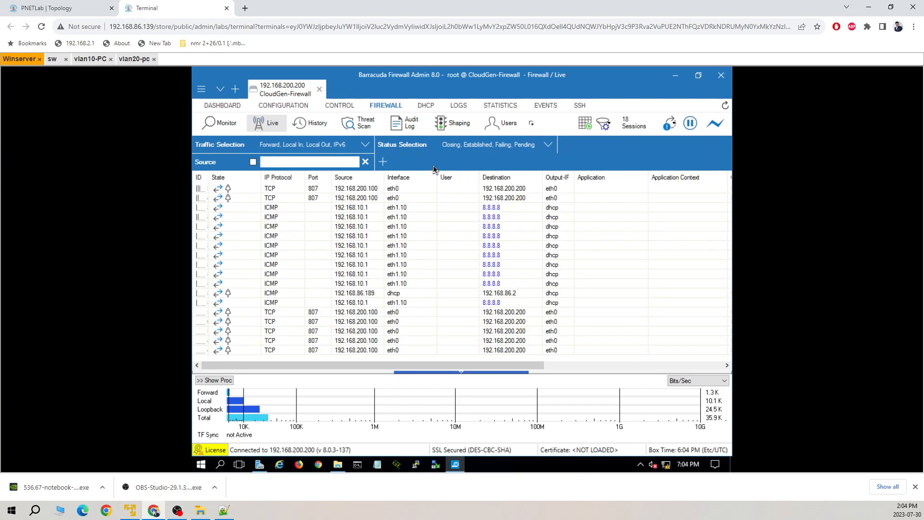
text(192.168)
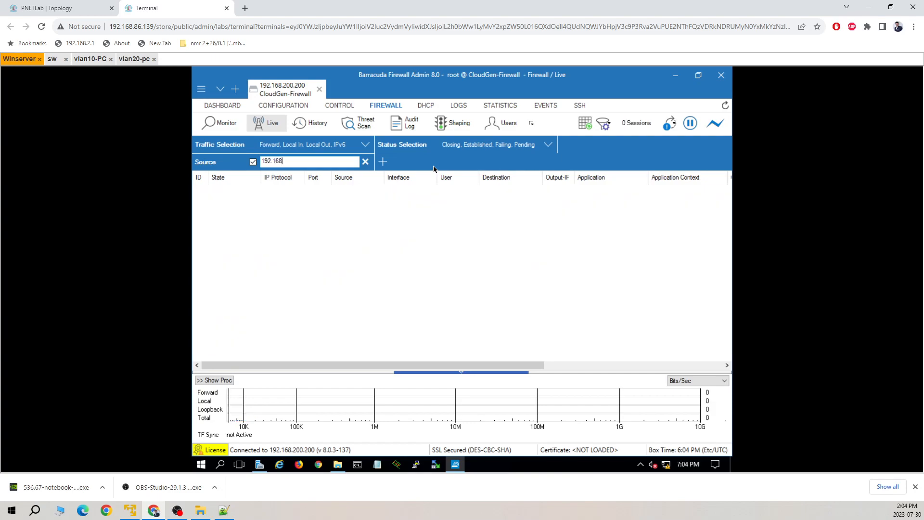
text(.20.1)
click(304, 124)
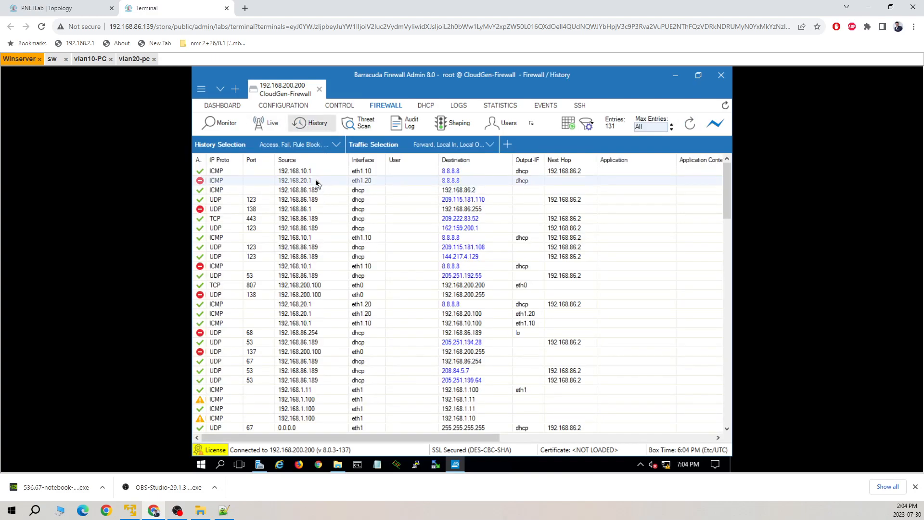
double_click(220, 184)
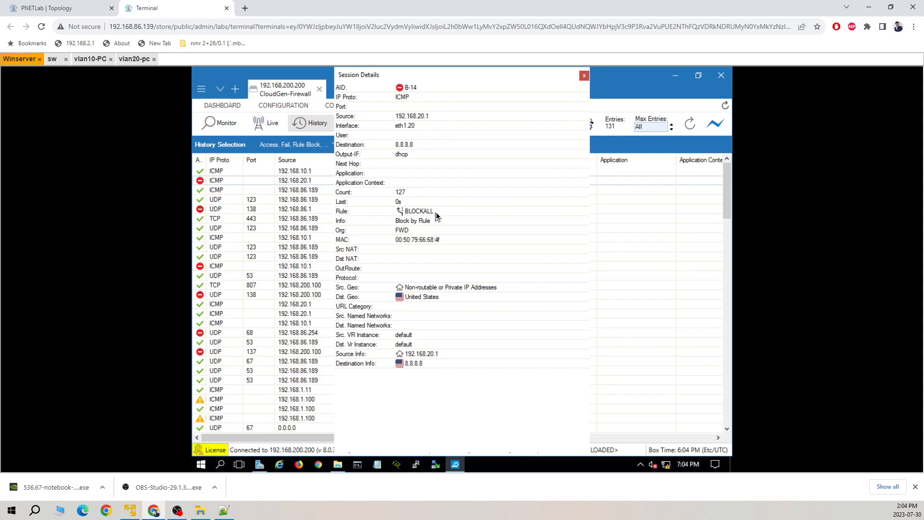
click(584, 75)
click(92, 59)
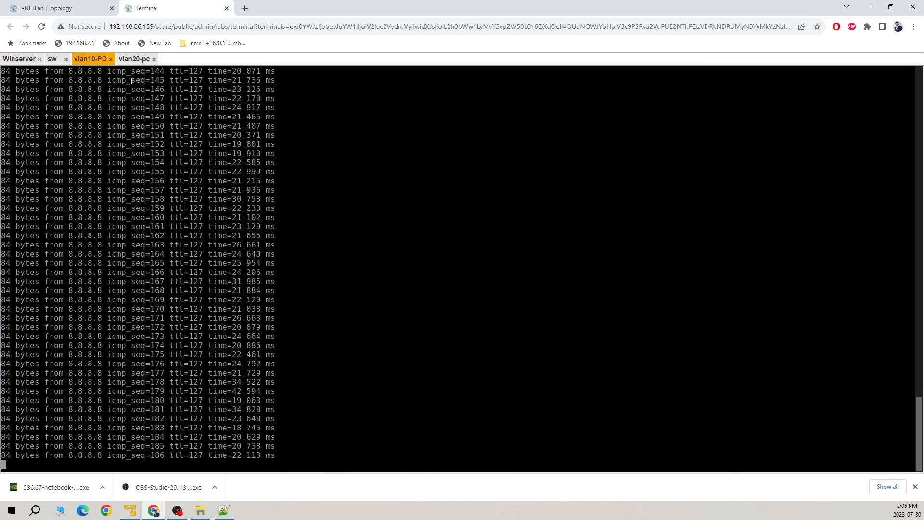